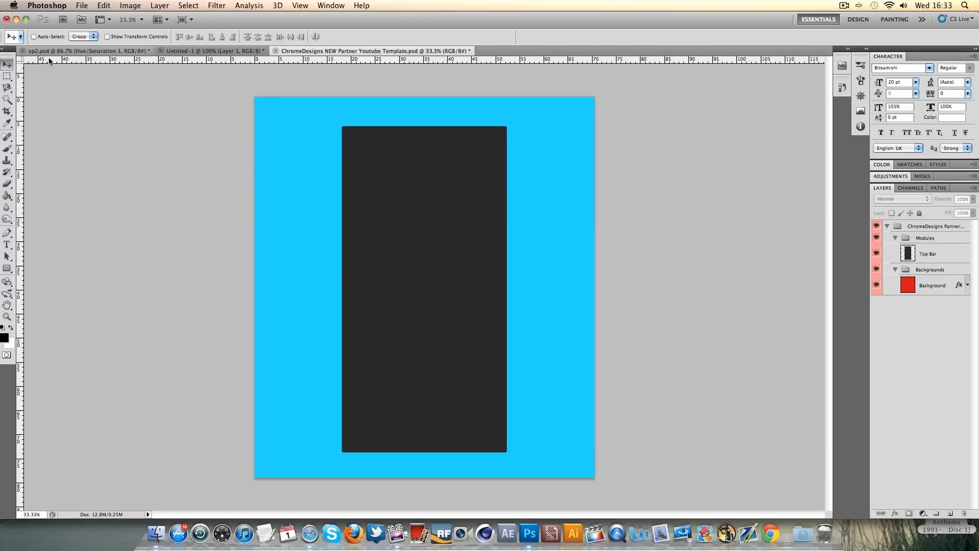
# Switch to ep2.psd and clear its active selection
pyautogui.click(82, 51)
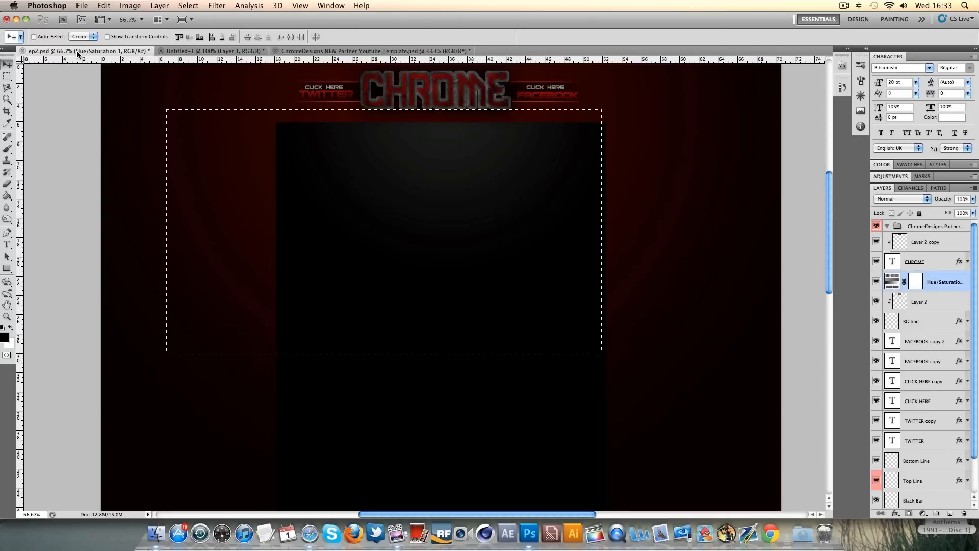
pyautogui.click(7, 76)
pyautogui.click(6, 316)
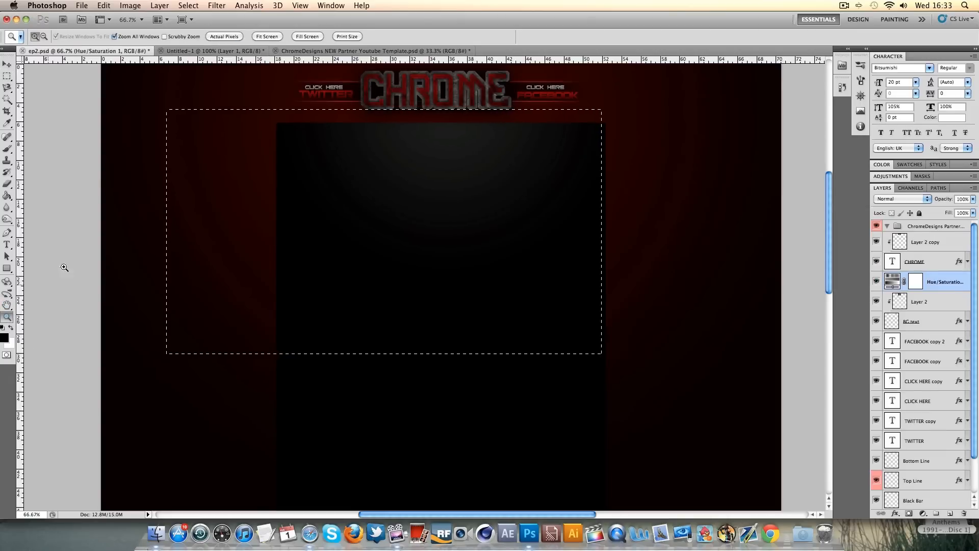
pyautogui.press('super+d')
# Examine the CHROME header and its Twitter and Facebook links in ep2.psd, up close and at actual size
pyautogui.click(462, 104)
pyautogui.scroll(5, 512, 177)
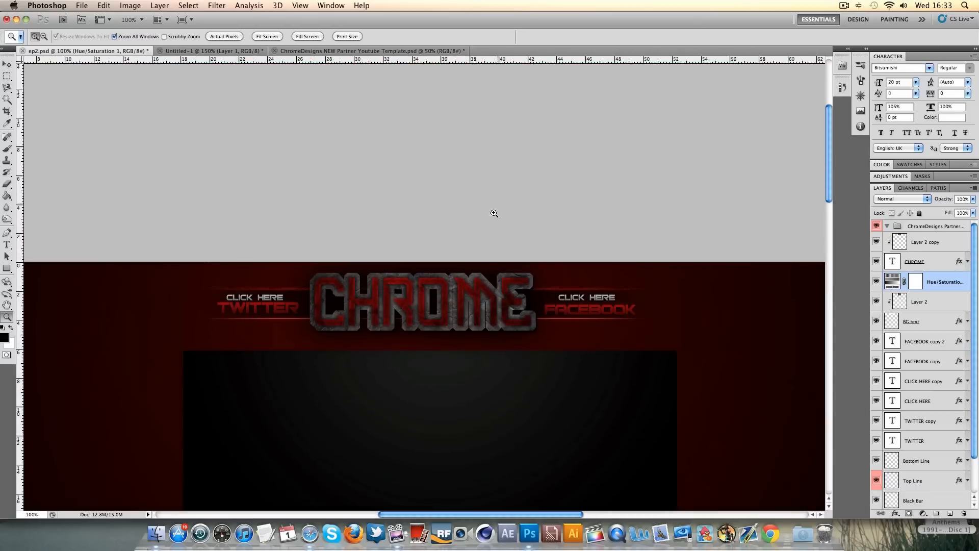
pyautogui.click(453, 308)
pyautogui.rightClick(452, 299)
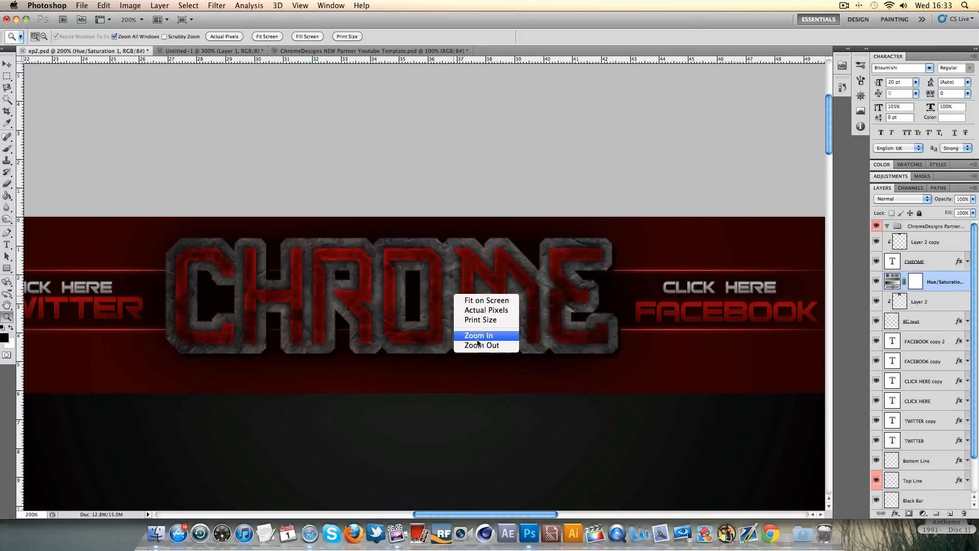
pyautogui.click(477, 346)
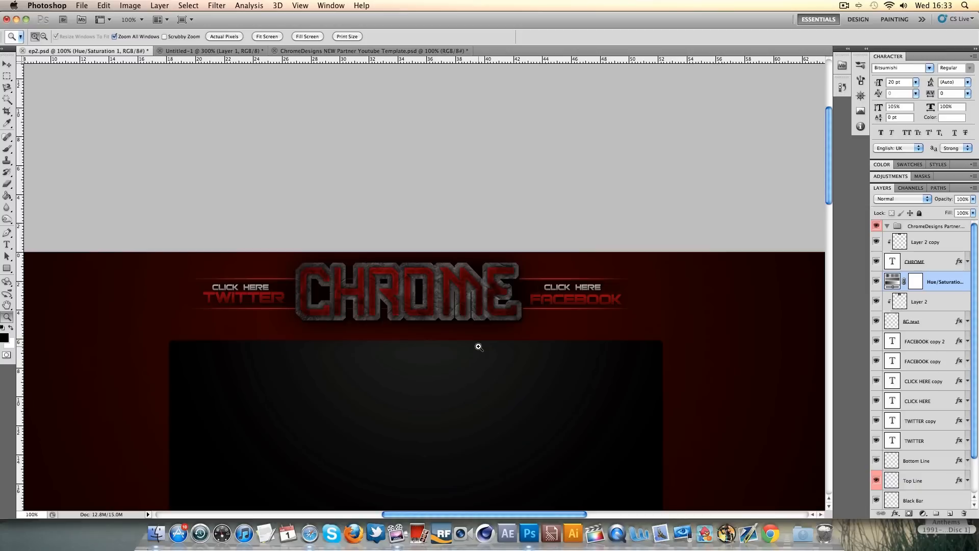
pyautogui.rightClick(478, 347)
pyautogui.click(488, 395)
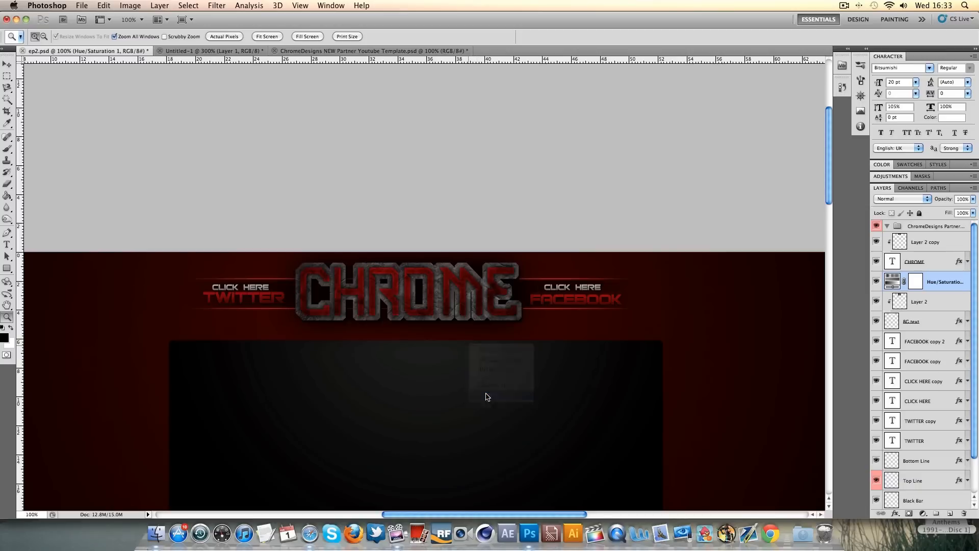
pyautogui.scroll(-10, 479, 357)
pyautogui.scroll(6, 477, 351)
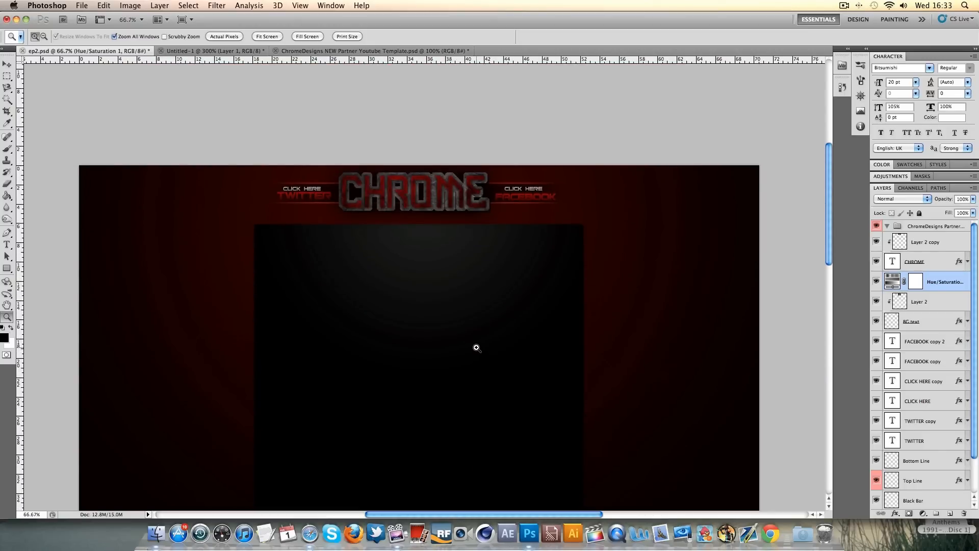
pyautogui.click(418, 187)
pyautogui.click(451, 204)
pyautogui.rightClick(449, 191)
pyautogui.click(461, 240)
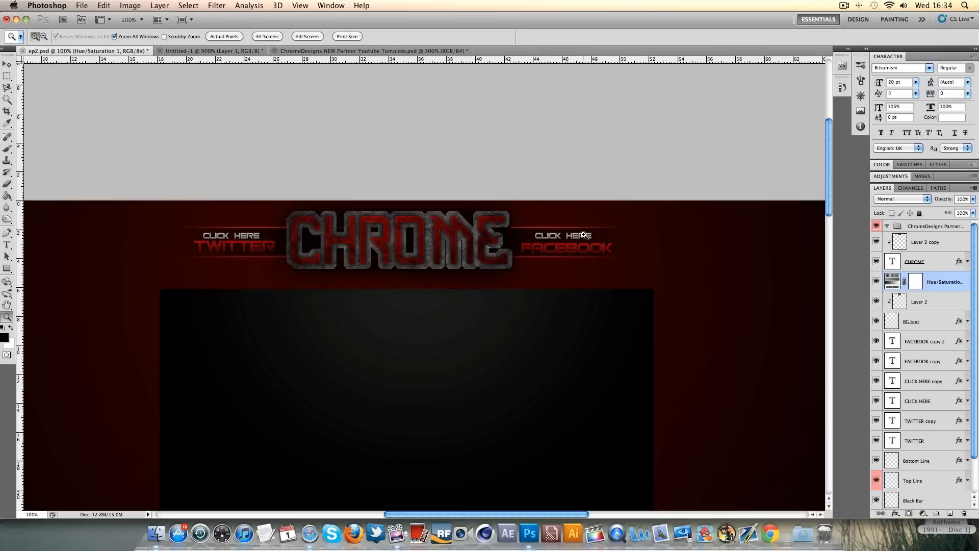
# Switch to ChromeDesigns NEW Partner Youtube Template.psd and view its whole canvas fitted on screen
pyautogui.click(447, 50)
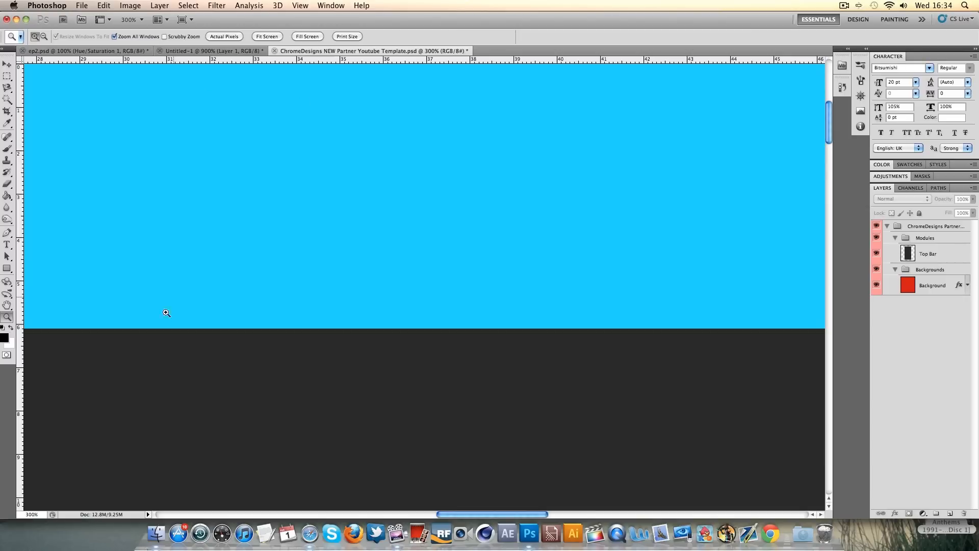
pyautogui.rightClick(205, 276)
pyautogui.click(245, 329)
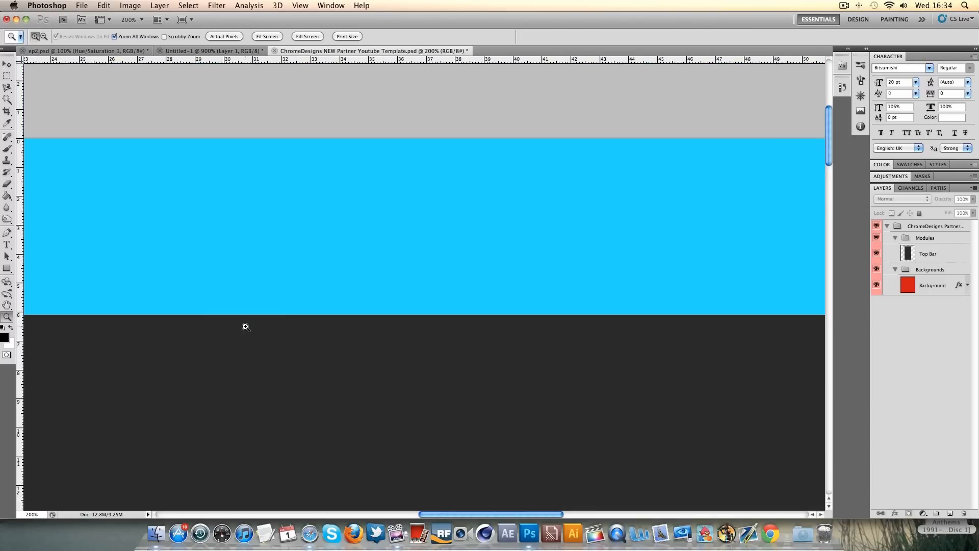
pyautogui.rightClick(283, 323)
pyautogui.click(285, 372)
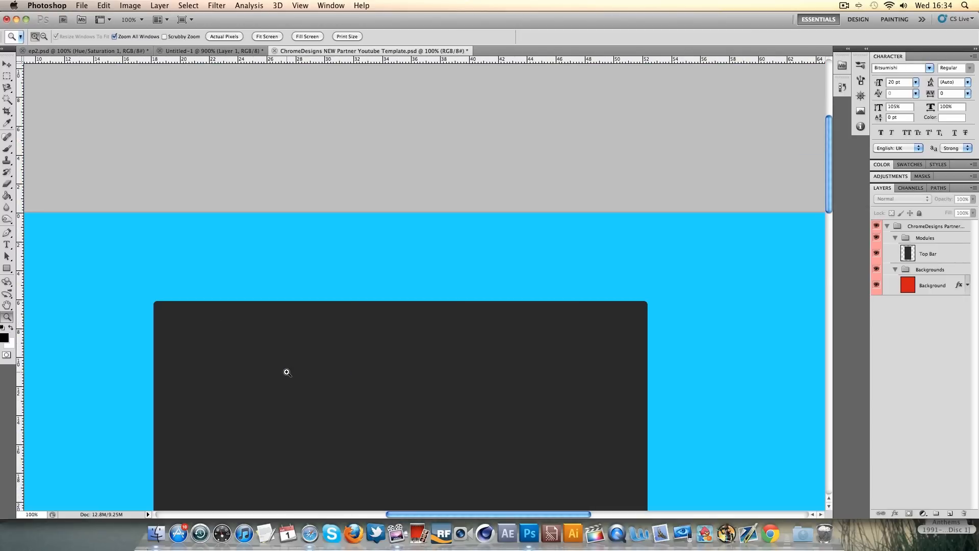
pyautogui.rightClick(306, 306)
pyautogui.click(318, 355)
pyautogui.rightClick(330, 339)
pyautogui.click(340, 346)
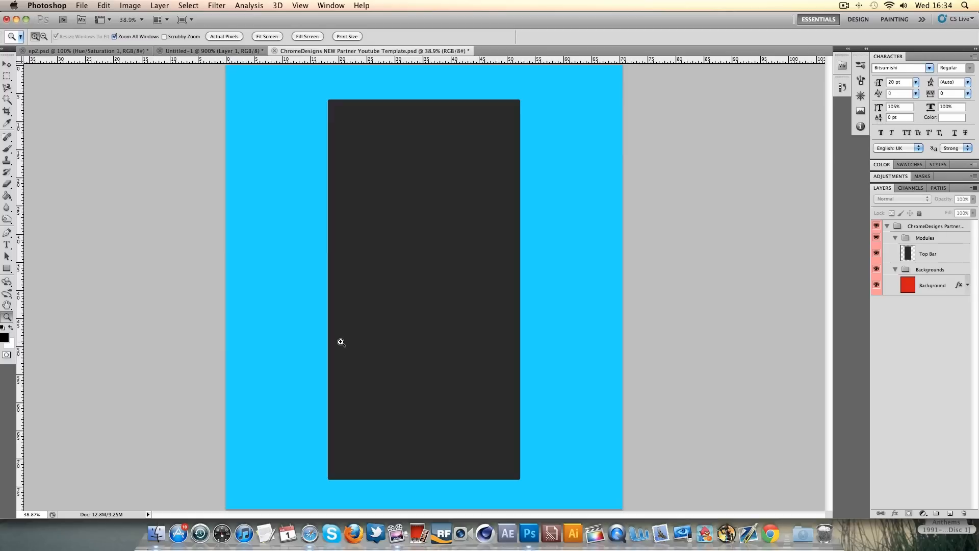
# View the complete CHROME banner in the Untitled-1 document, fitted on screen, as the design reference
pyautogui.click(213, 51)
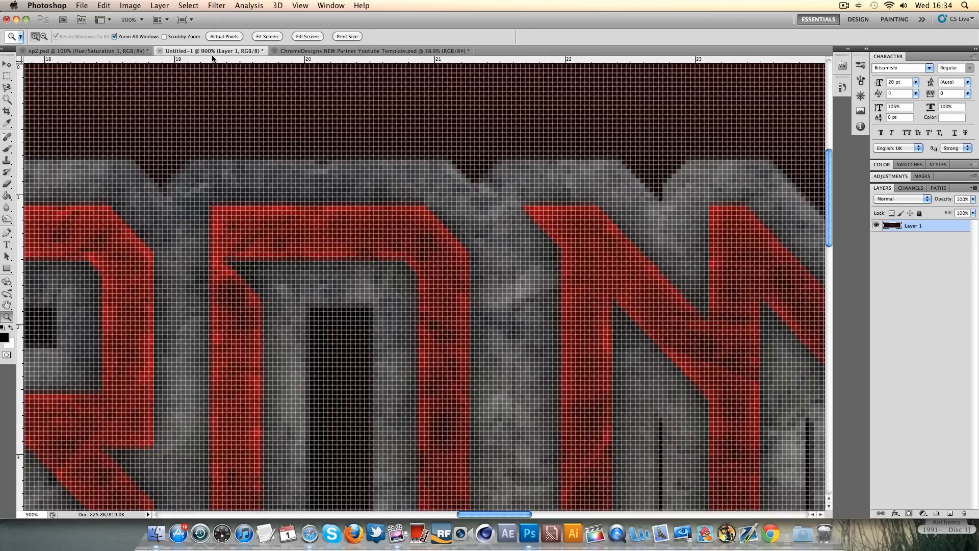
pyautogui.rightClick(149, 297)
pyautogui.click(203, 306)
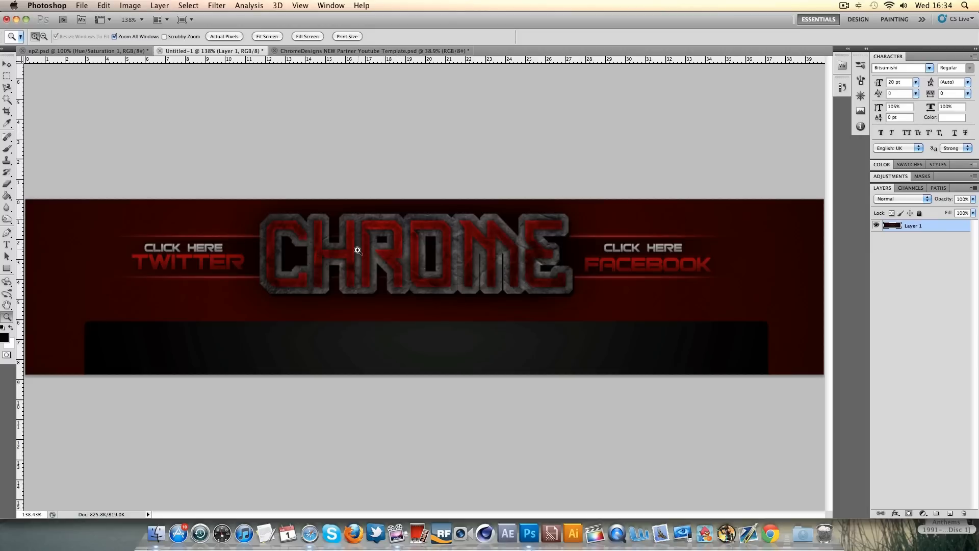
# In the YouTube template, replace the Background layer's Color Overlay with a reversed Radial Gradient Overlay
pyautogui.click(332, 51)
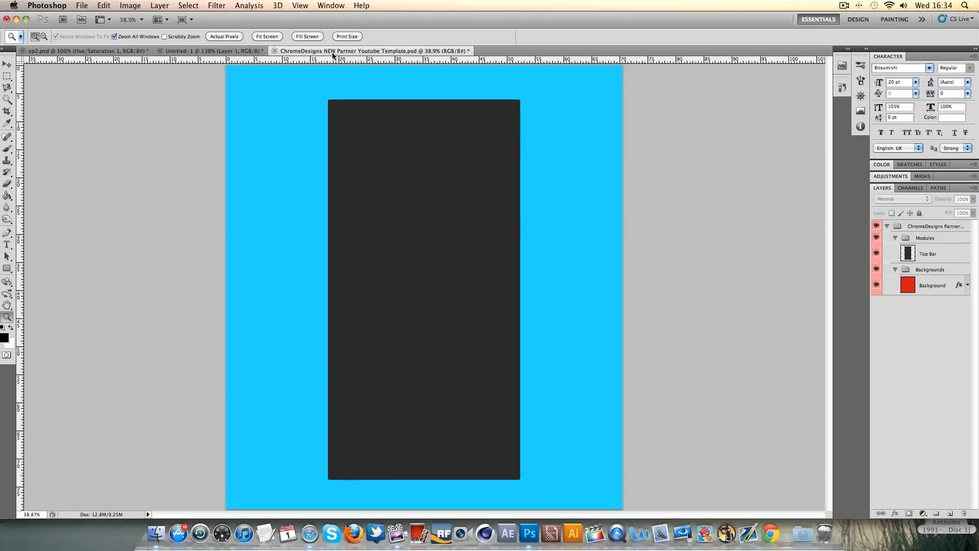
pyautogui.doubleClick(950, 290)
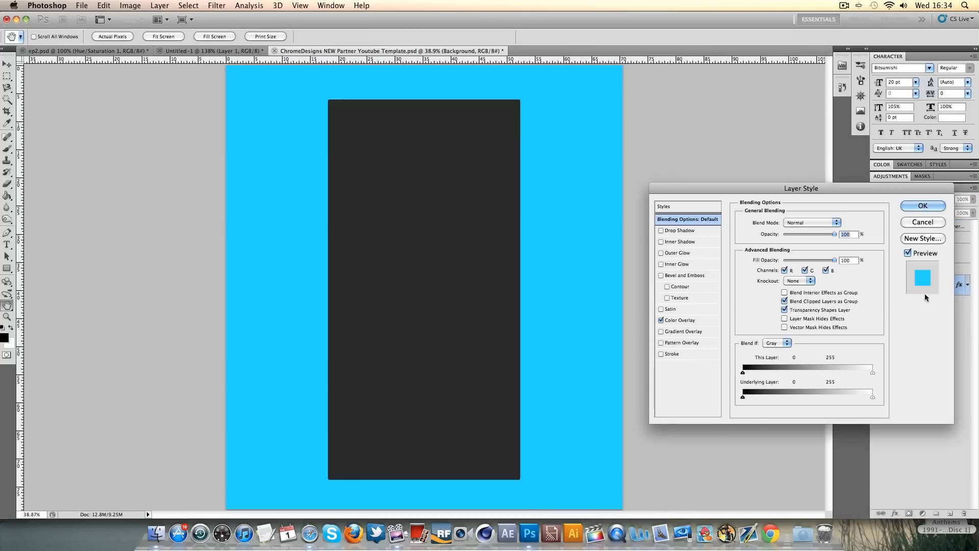
pyautogui.click(661, 321)
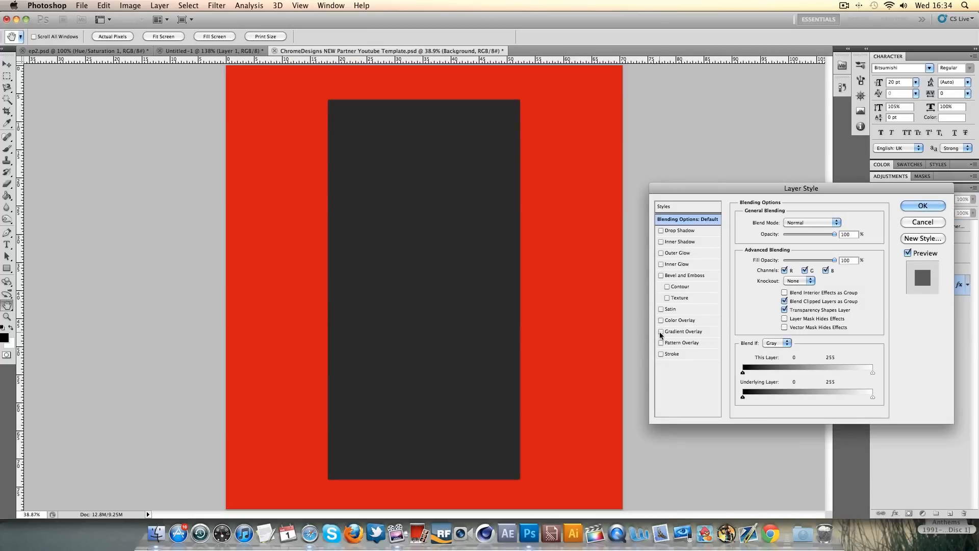
pyautogui.click(661, 331)
pyautogui.click(683, 332)
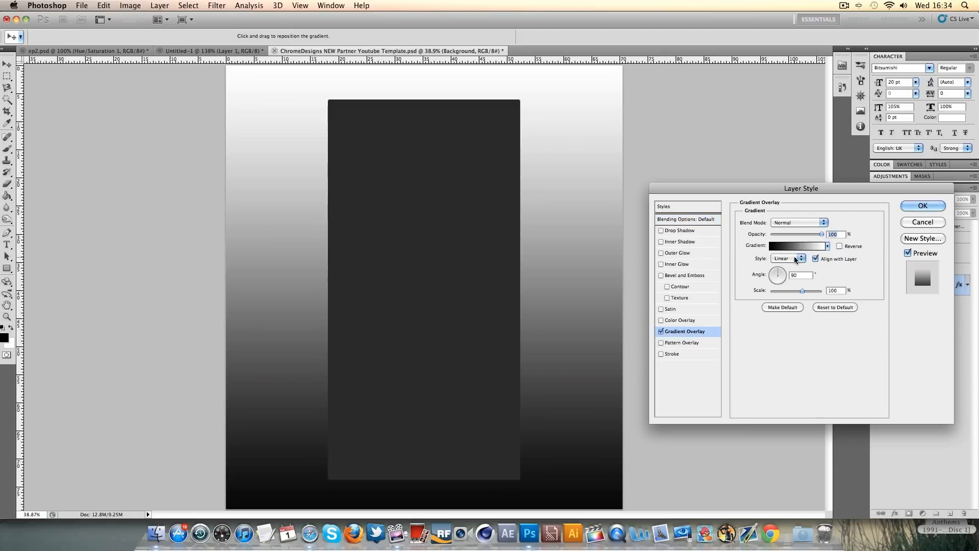
pyautogui.click(803, 256)
pyautogui.click(788, 265)
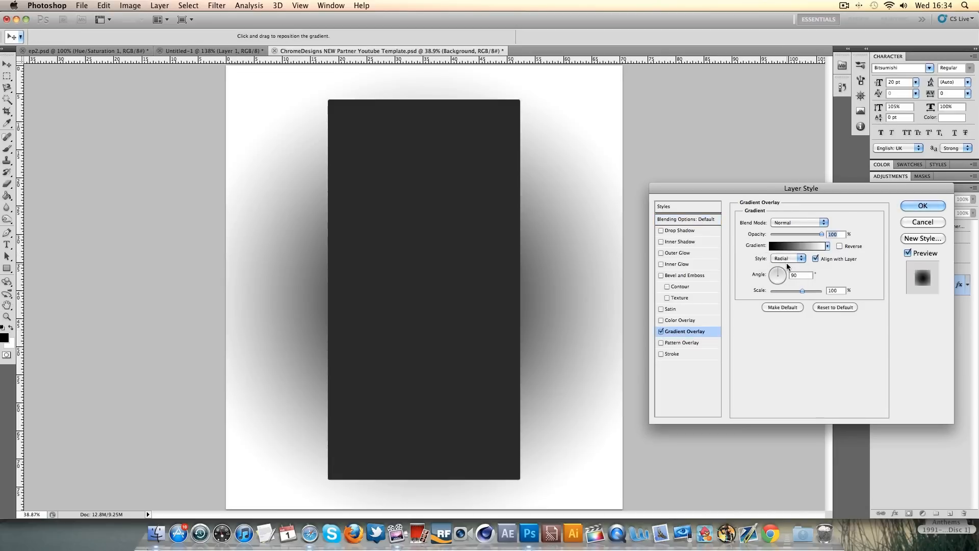
pyautogui.click(842, 247)
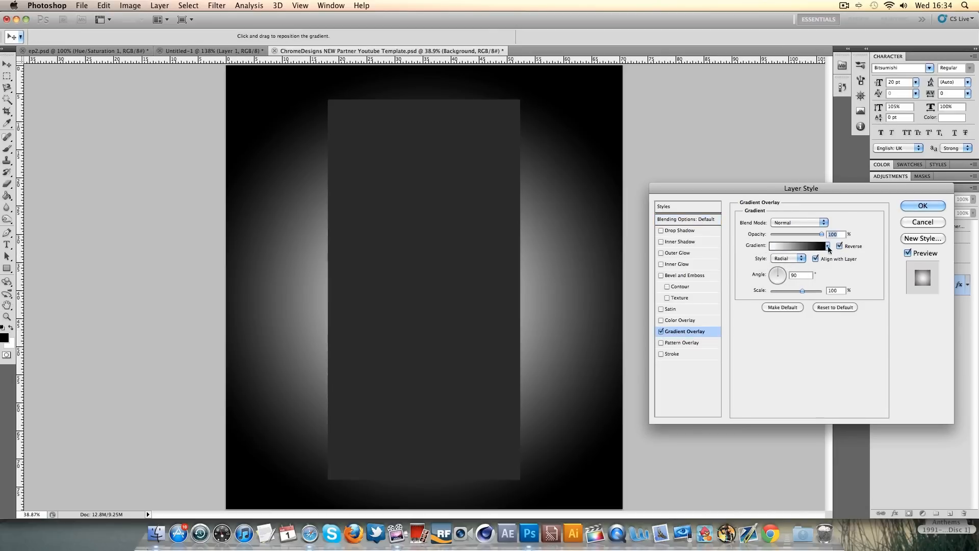
# Change the white end stop of the Background's overlay gradient to dark red 540000
pyautogui.click(807, 246)
pyautogui.doubleClick(919, 362)
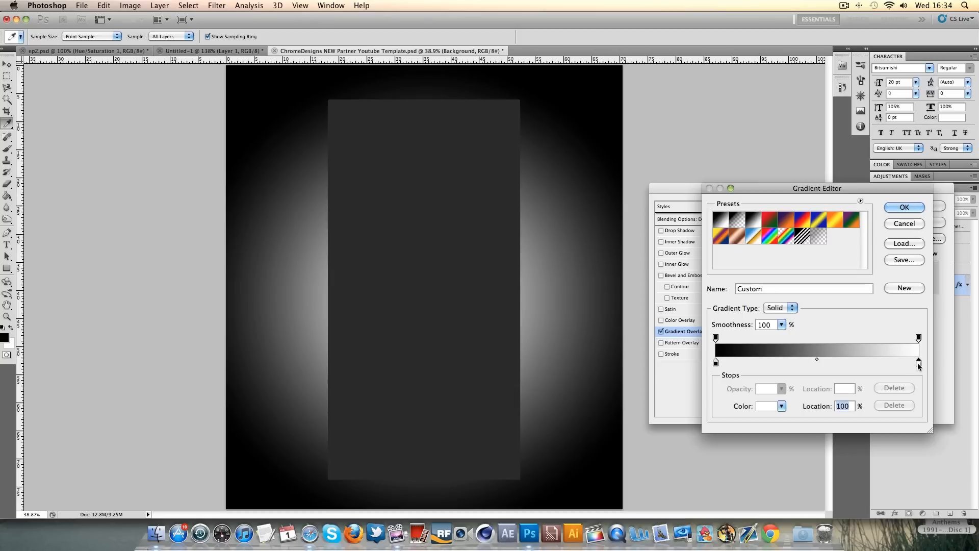
pyautogui.moveTo(810, 277); pyautogui.dragTo(831, 318)
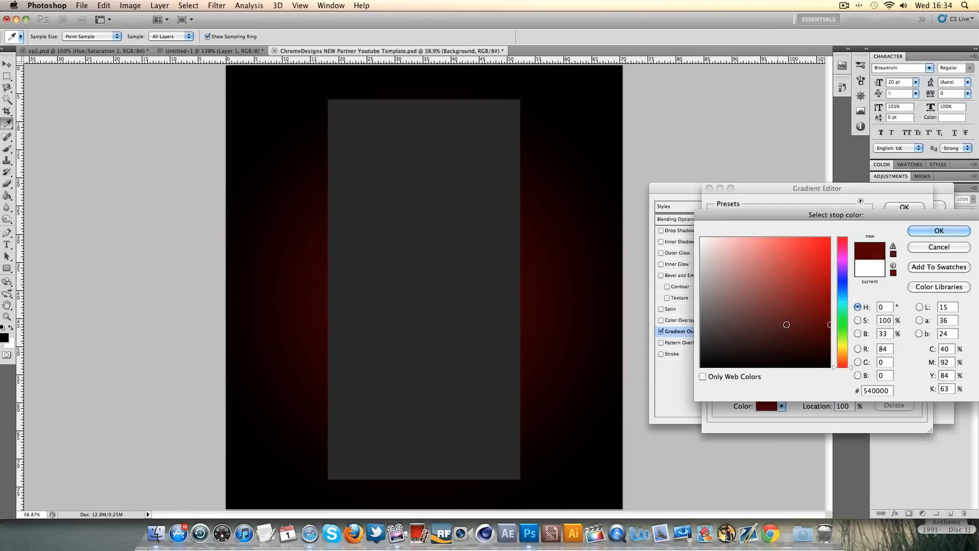
pyautogui.click(921, 231)
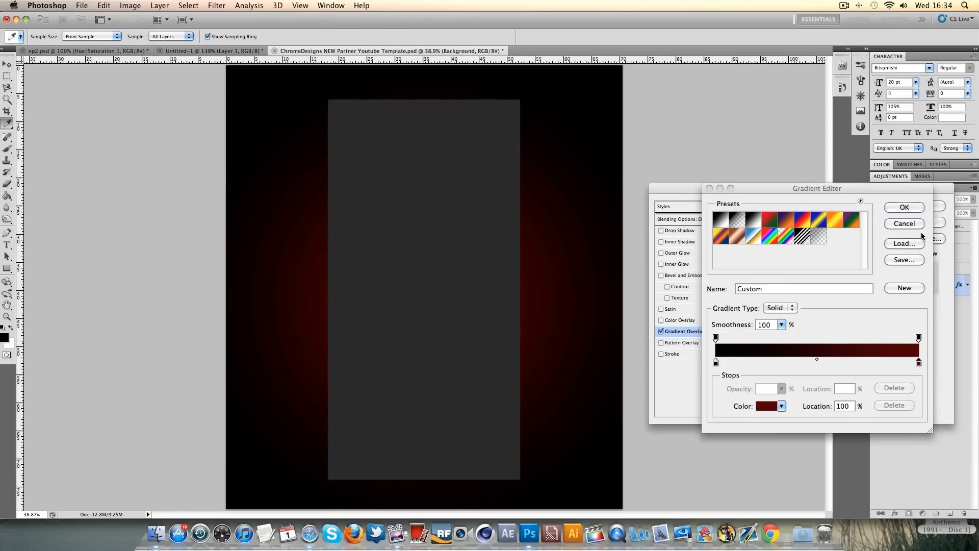
pyautogui.click(904, 207)
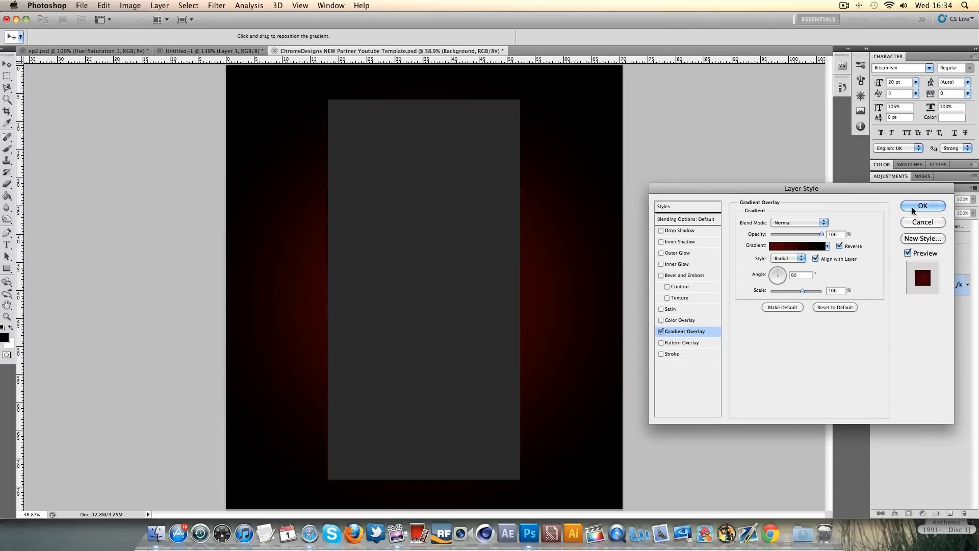
# Move the radial gradient's centre up to the canvas's upper edge and set its scale to 90%
pyautogui.moveTo(499, 321); pyautogui.dragTo(445, 122)
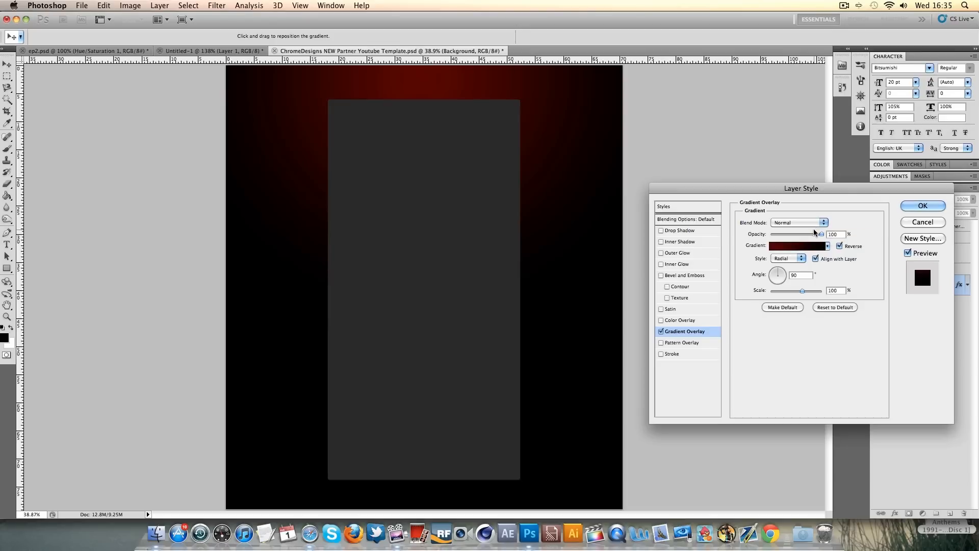
pyautogui.moveTo(802, 291)
pyautogui.mouseDown()
pyautogui.moveTo(788, 291)
pyautogui.moveTo(797, 294)
pyautogui.mouseUp()
pyautogui.moveTo(797, 294); pyautogui.dragTo(799, 293)
# Darken the gradient's red end stop to 480000 and apply the Background's layer style
pyautogui.click(800, 247)
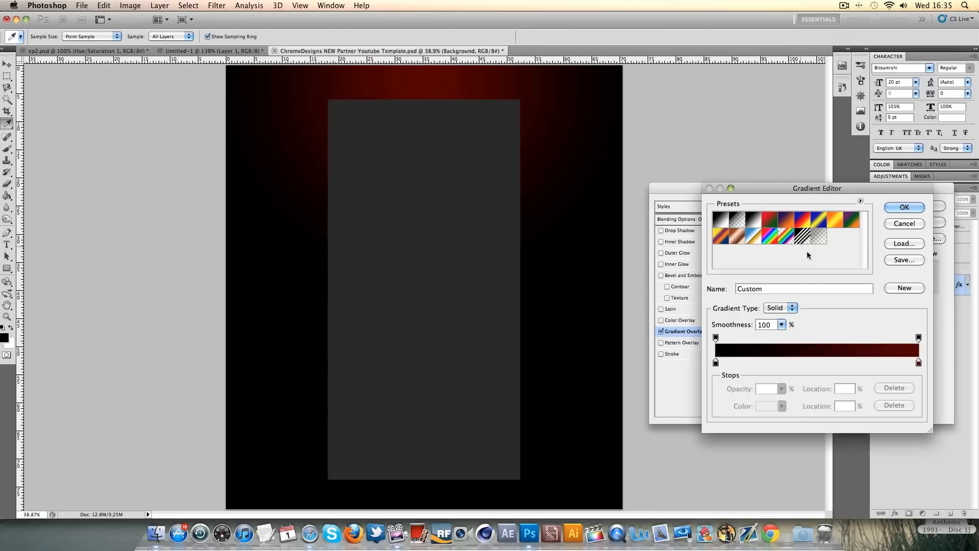
pyautogui.doubleClick(918, 362)
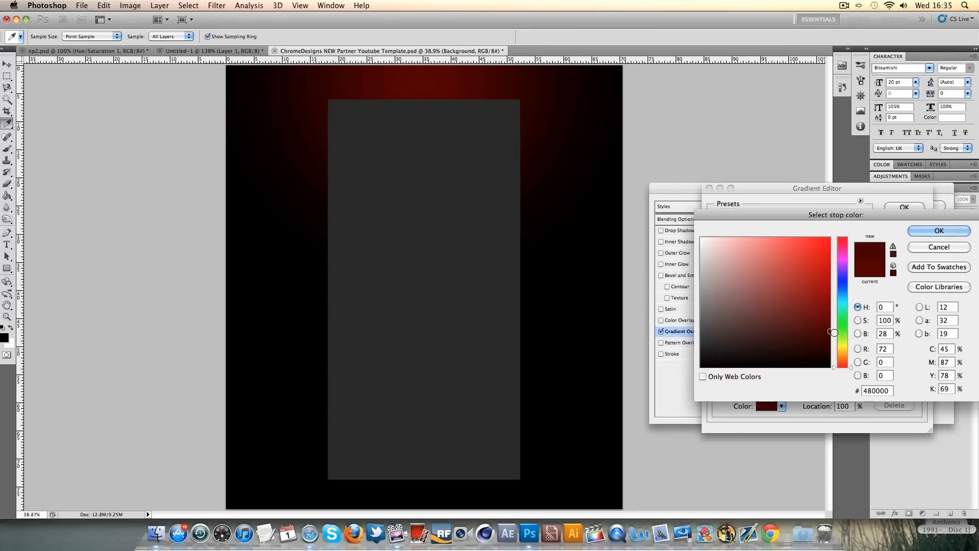
pyautogui.click(939, 230)
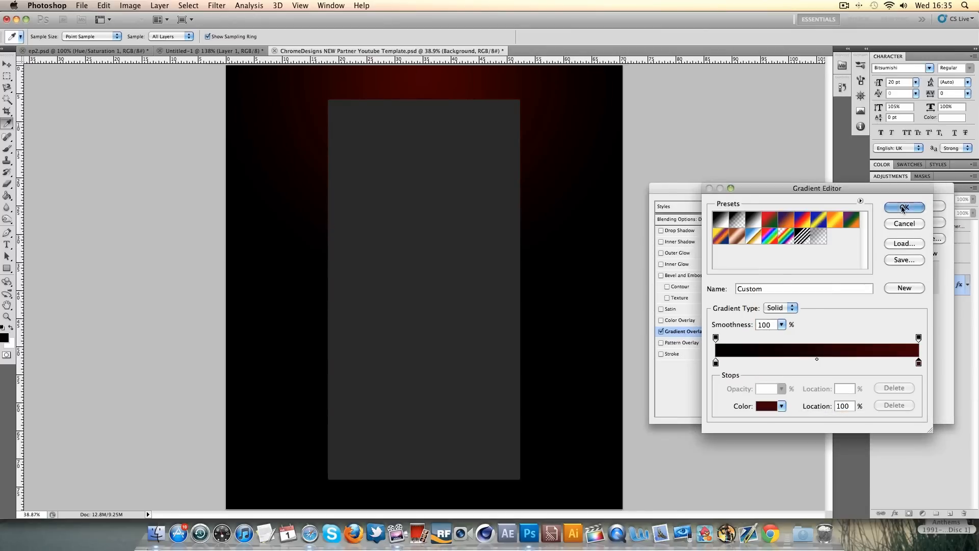
pyautogui.click(904, 207)
pyautogui.click(916, 206)
# Review the Background's gradient at actual size, check its overlay settings, and compare it with the Untitled-1 banner
pyautogui.rightClick(365, 240)
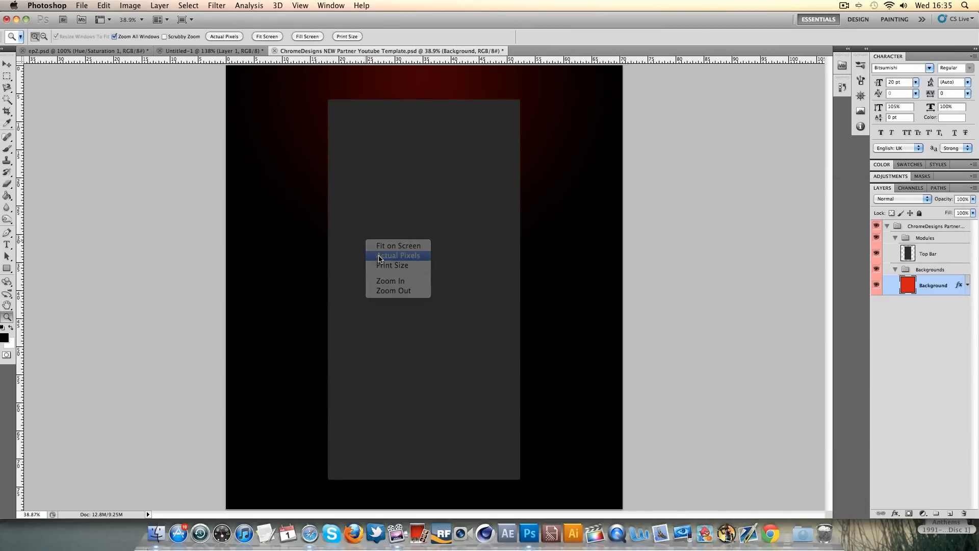
pyautogui.click(378, 256)
pyautogui.scroll(5, 379, 263)
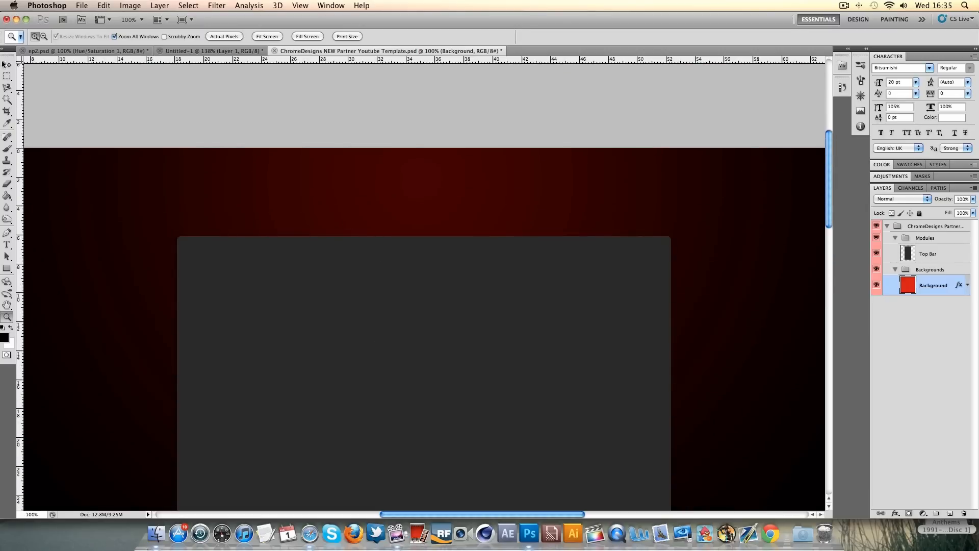
pyautogui.doubleClick(959, 285)
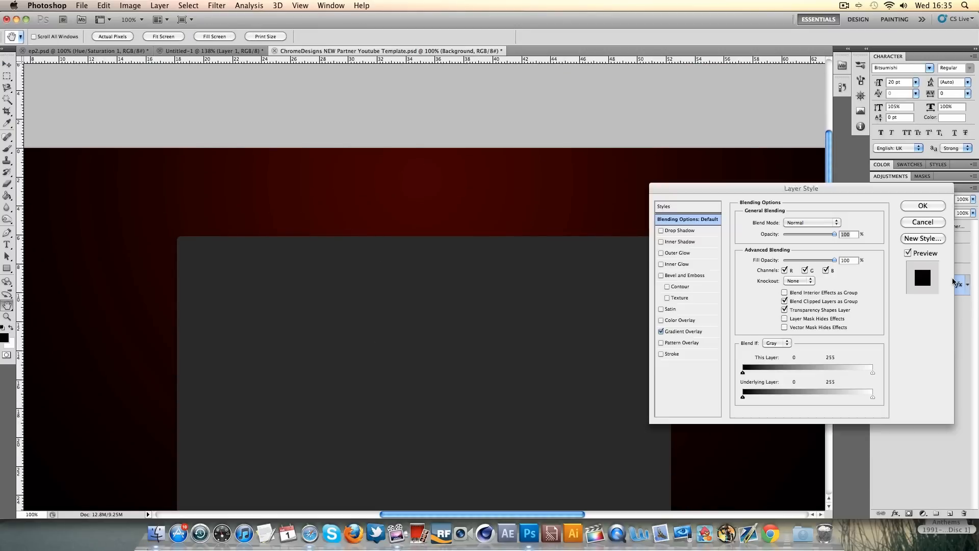
pyautogui.click(685, 331)
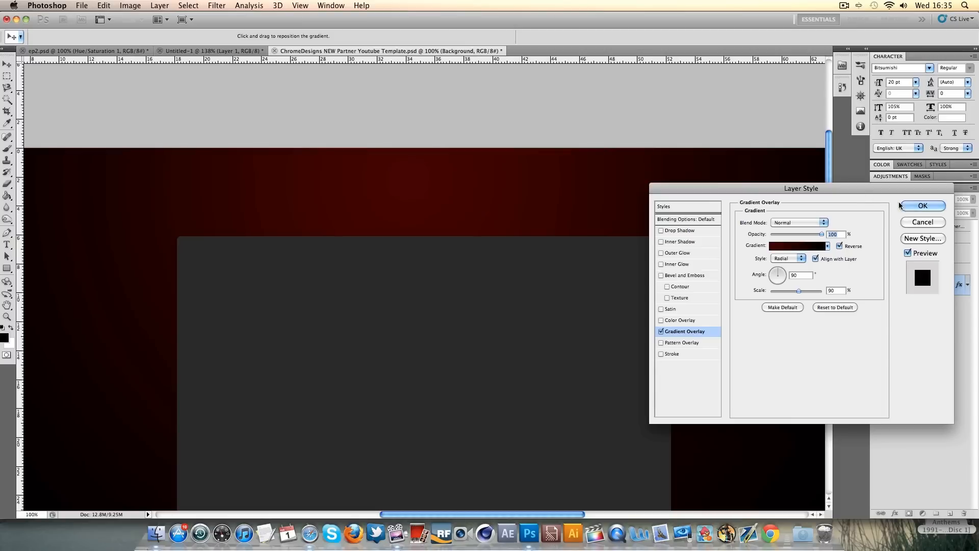
pyautogui.click(921, 205)
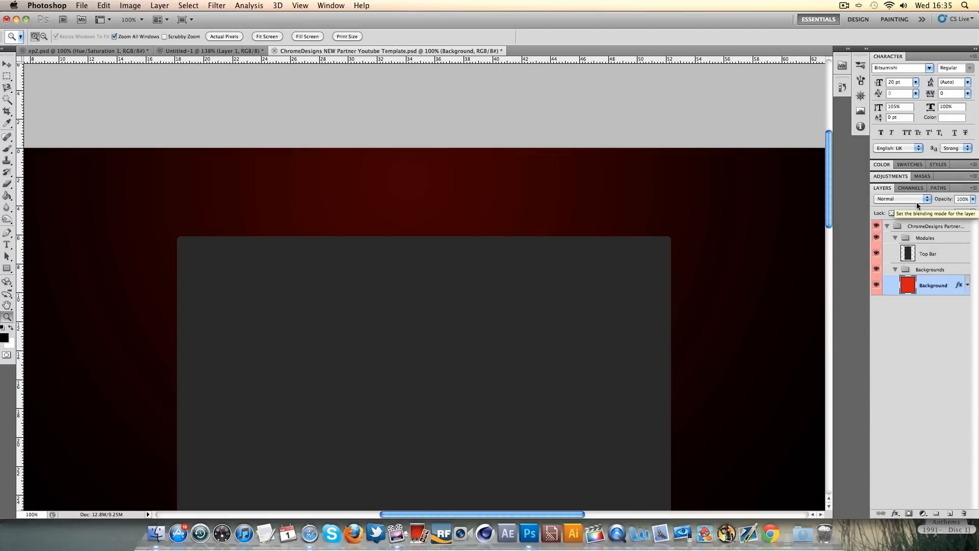
pyautogui.click(239, 53)
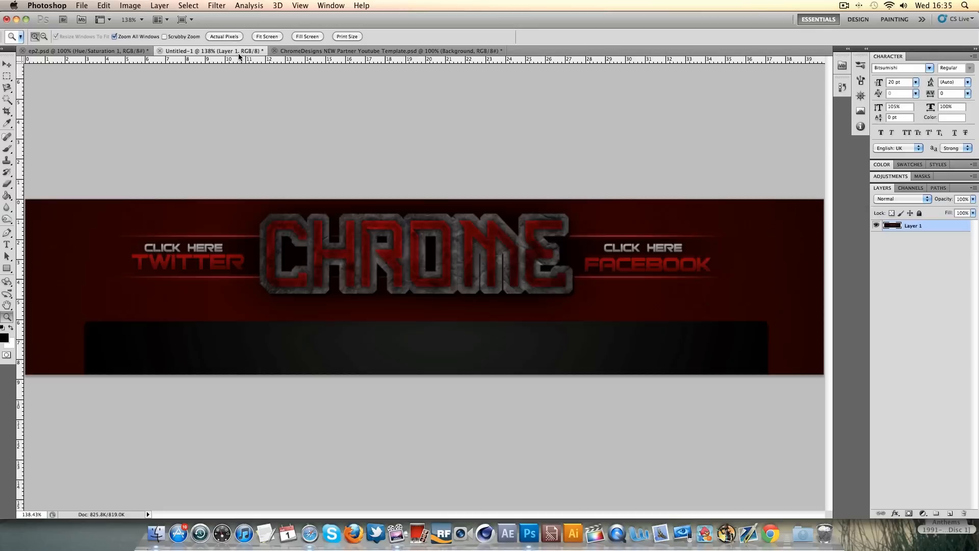
pyautogui.click(356, 52)
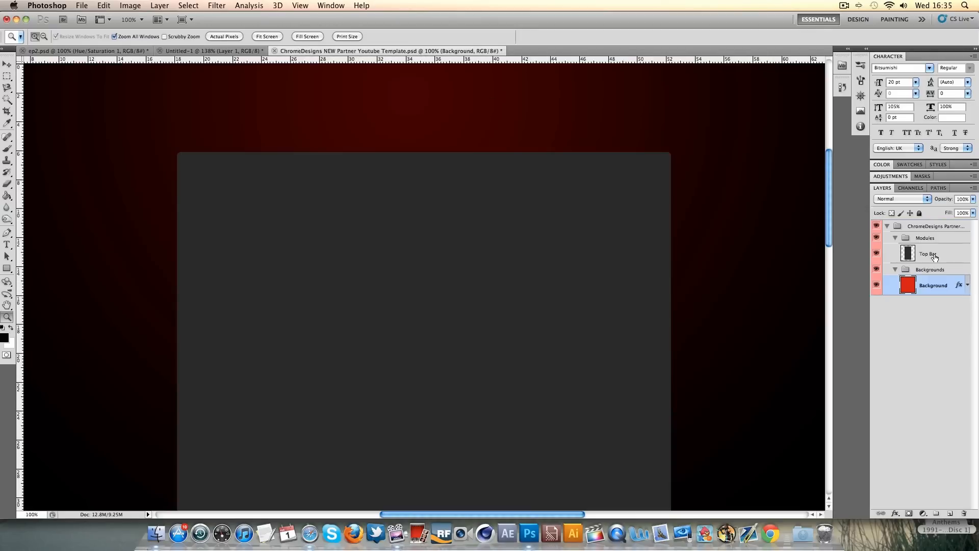
# Add a new layer and place it above the Modules group, inside the main ChromeDesigns Partner group
pyautogui.click(924, 239)
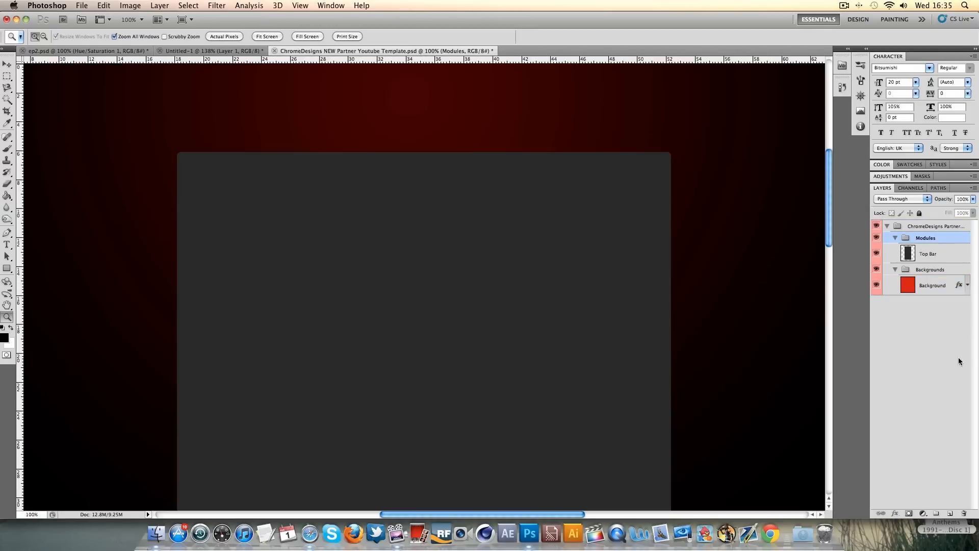
pyautogui.click(948, 514)
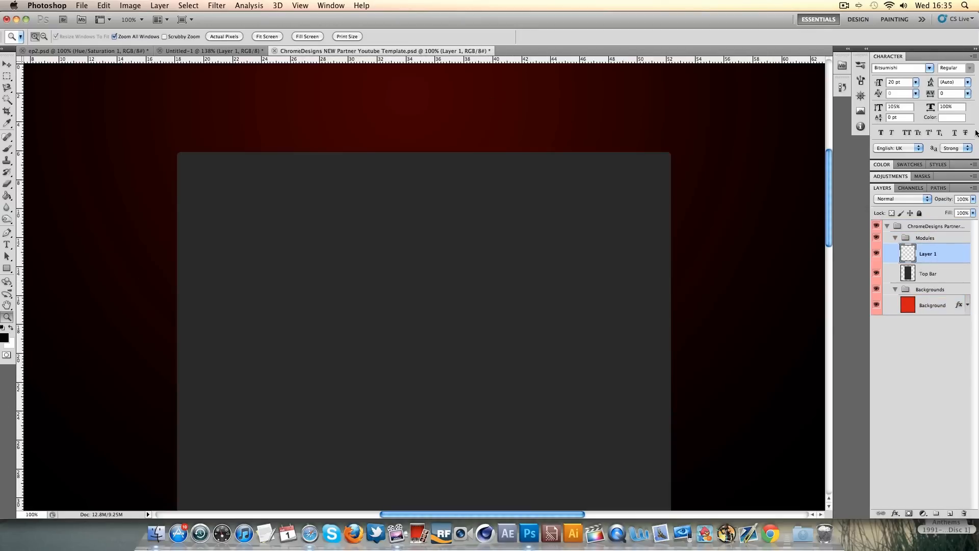
pyautogui.moveTo(940, 258); pyautogui.dragTo(939, 230)
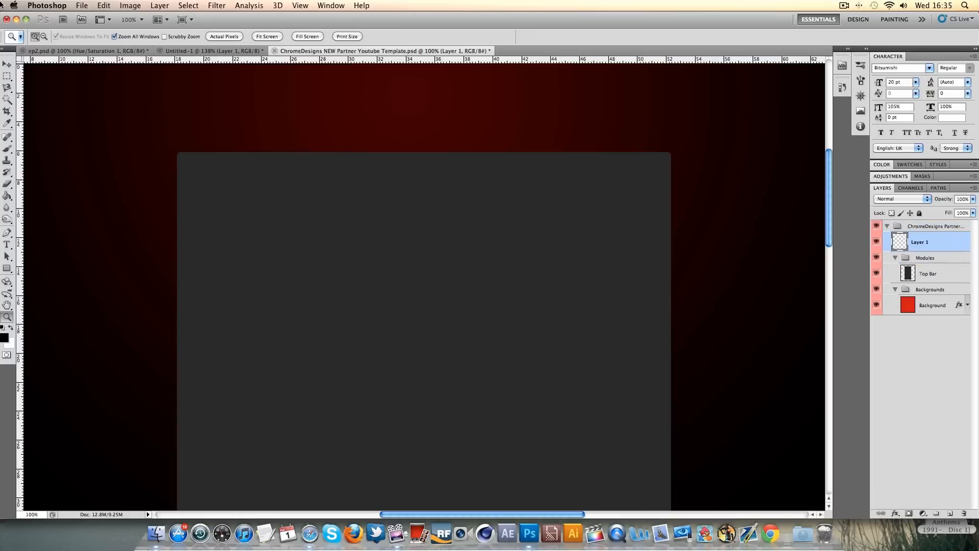
# Set the Type tool's font to Sliced AB at 104.12 pt
pyautogui.click(7, 244)
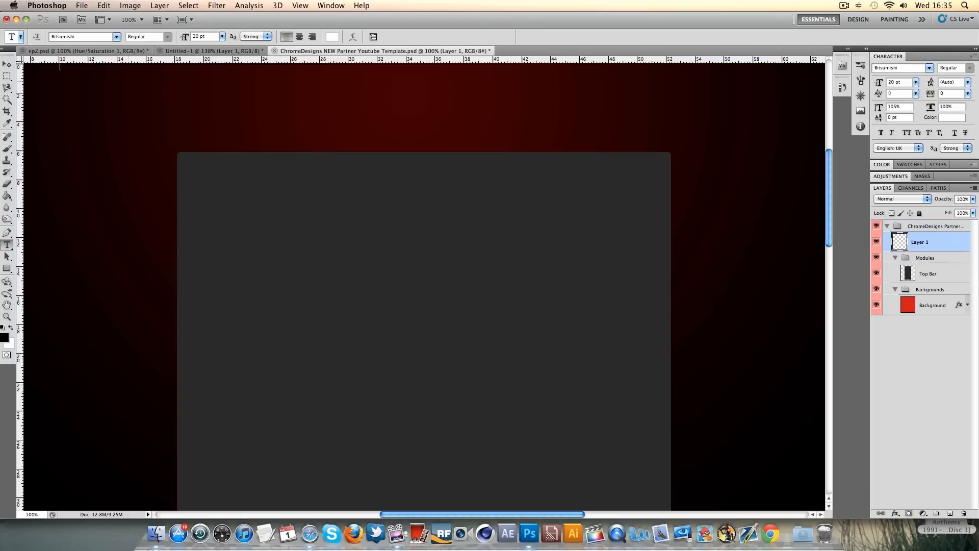
pyautogui.click(86, 38)
pyautogui.write('Sliced AB')
pyautogui.press('Return')
pyautogui.scroll(10, 202, 176)
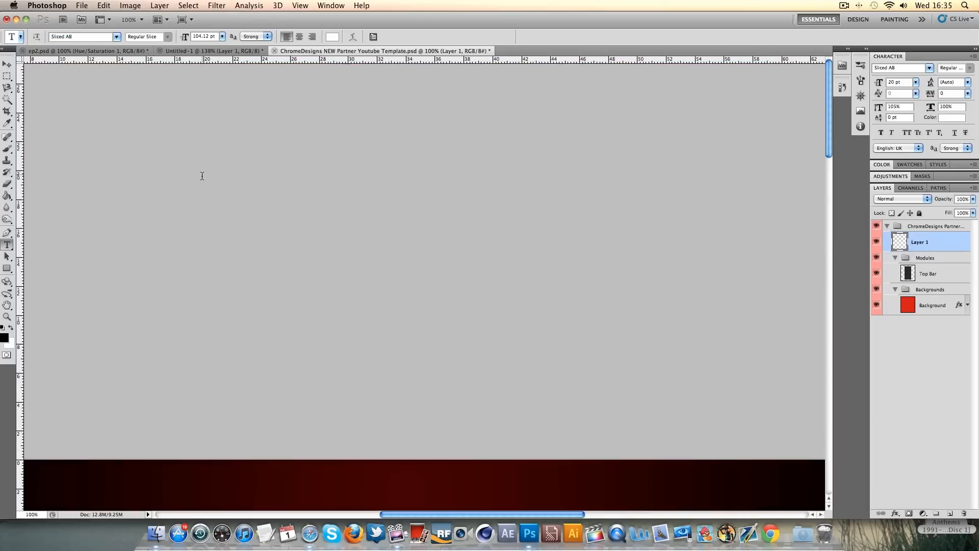
# Look over the ChromeDesigns Facebook and Twitter pages in Safari, and check the Untitled-1 banner in Photoshop for reference
pyautogui.click(309, 533)
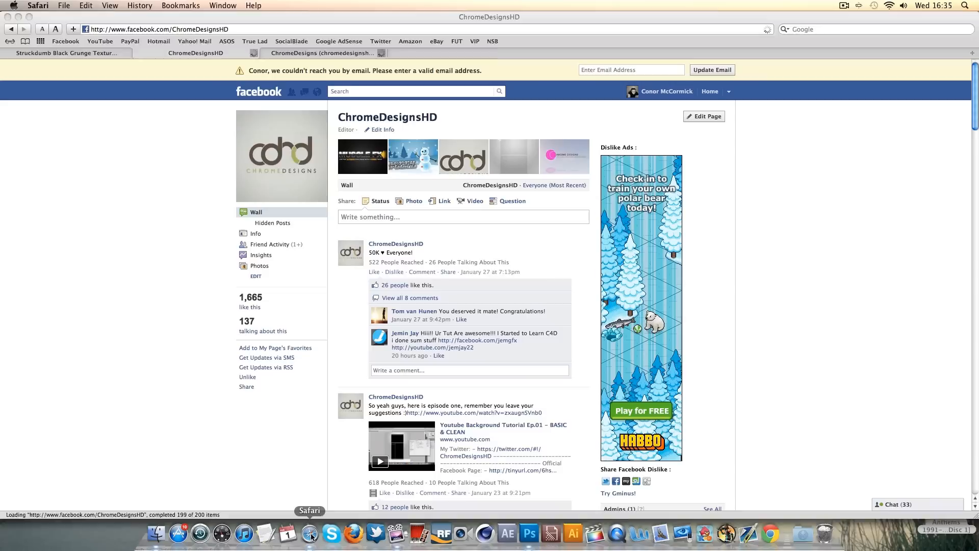
pyautogui.click(293, 54)
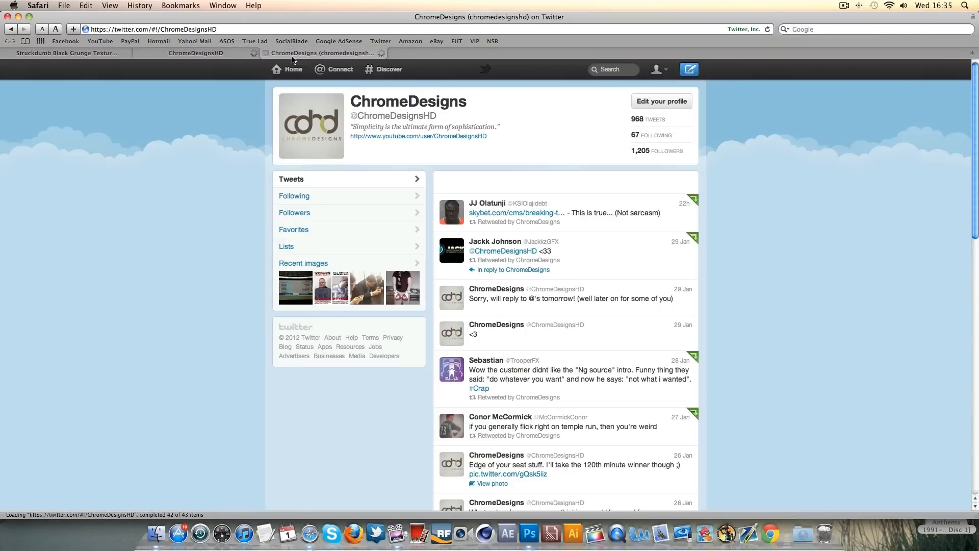
pyautogui.click(43, 54)
pyautogui.click(530, 533)
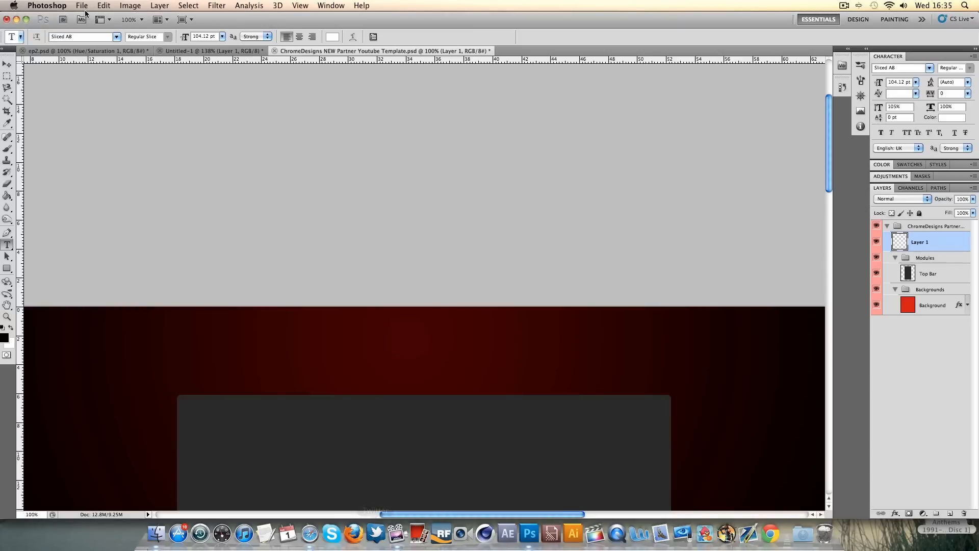
pyautogui.click(172, 51)
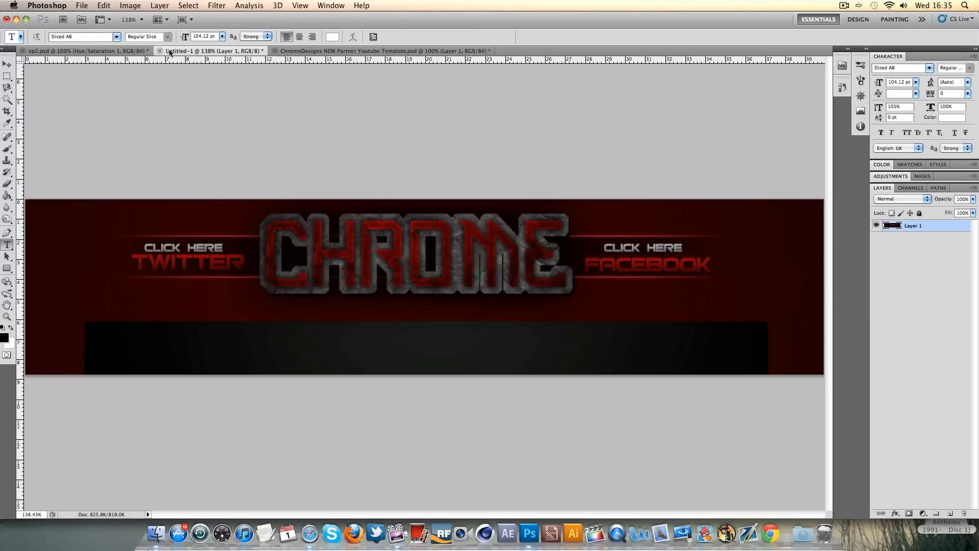
pyautogui.click(320, 51)
# Add the white title text CHROME above the dark grey panel in the partner template
pyautogui.click(385, 123)
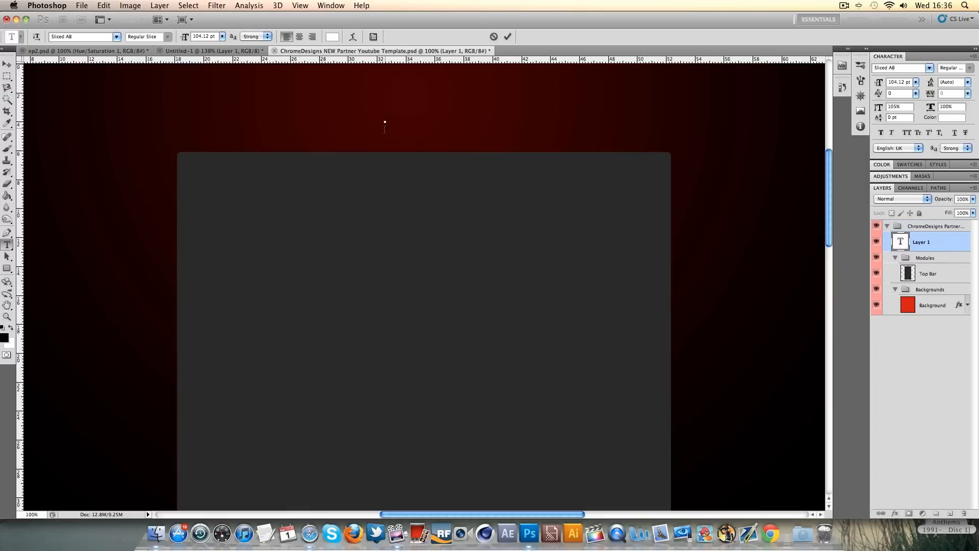
pyautogui.scroll(6, 385, 125)
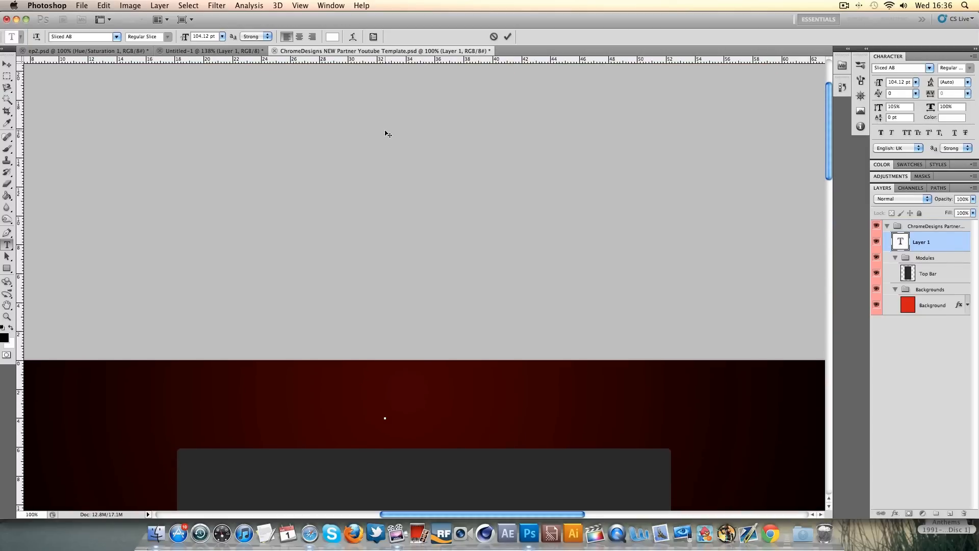
pyautogui.write('CHROME')
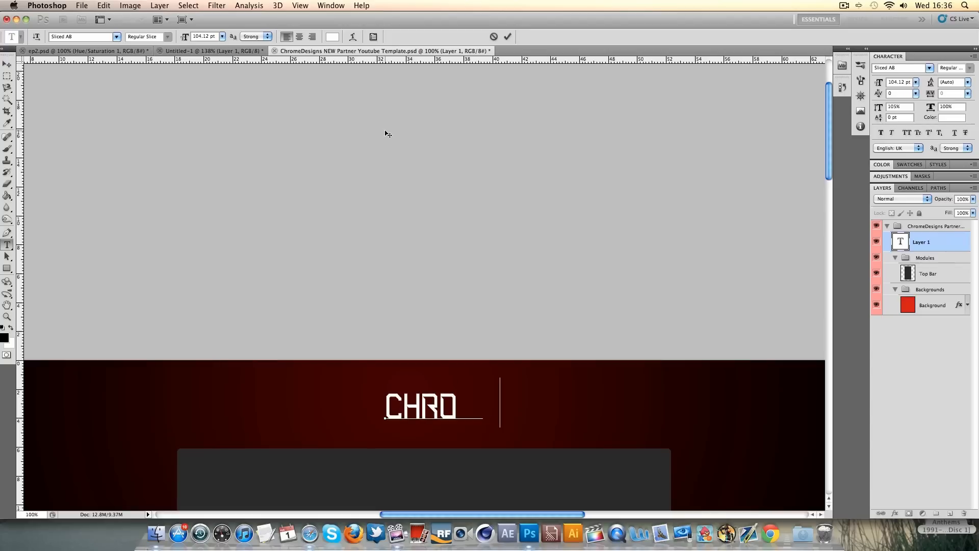
pyautogui.doubleClick(421, 403)
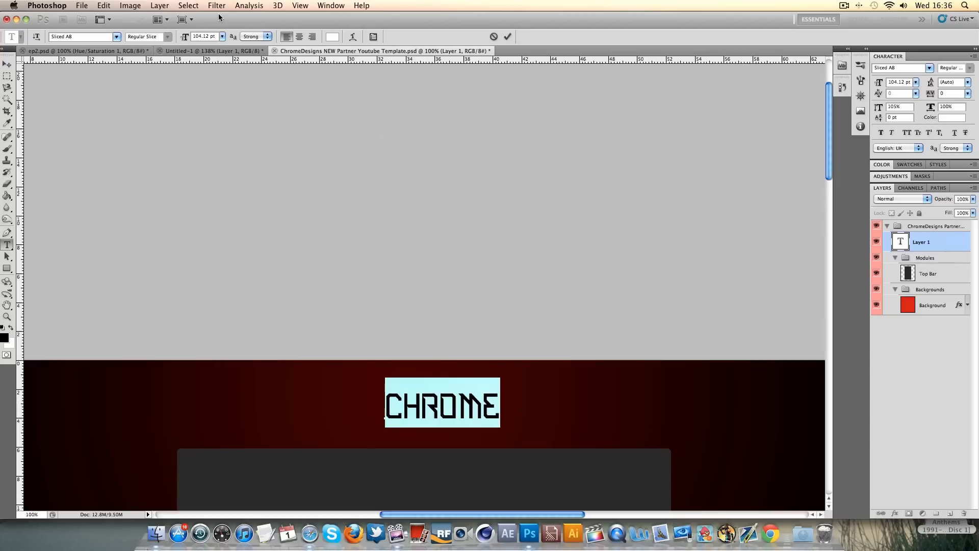
# Scale the CHROME text proportionally to about 209% and centre it between the canvas's upper edge and the dark grey panel
pyautogui.click(117, 3)
pyautogui.moveTo(108, 4)
pyautogui.click(131, 220)
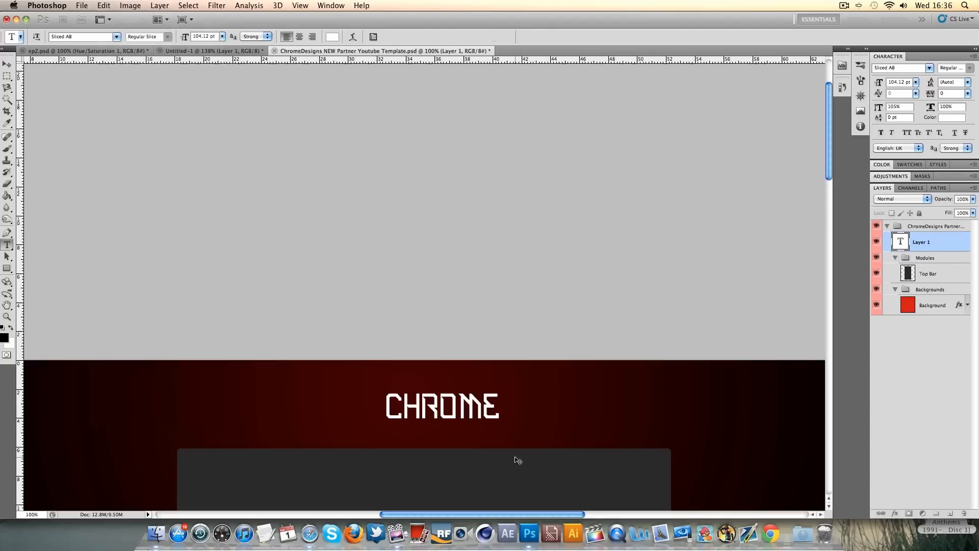
pyautogui.moveTo(500, 378); pyautogui.dragTo(588, 387)
pyautogui.moveTo(483, 402); pyautogui.dragTo(469, 391)
pyautogui.moveTo(560, 336); pyautogui.dragTo(551, 340)
pyautogui.moveTo(502, 386); pyautogui.dragTo(498, 385)
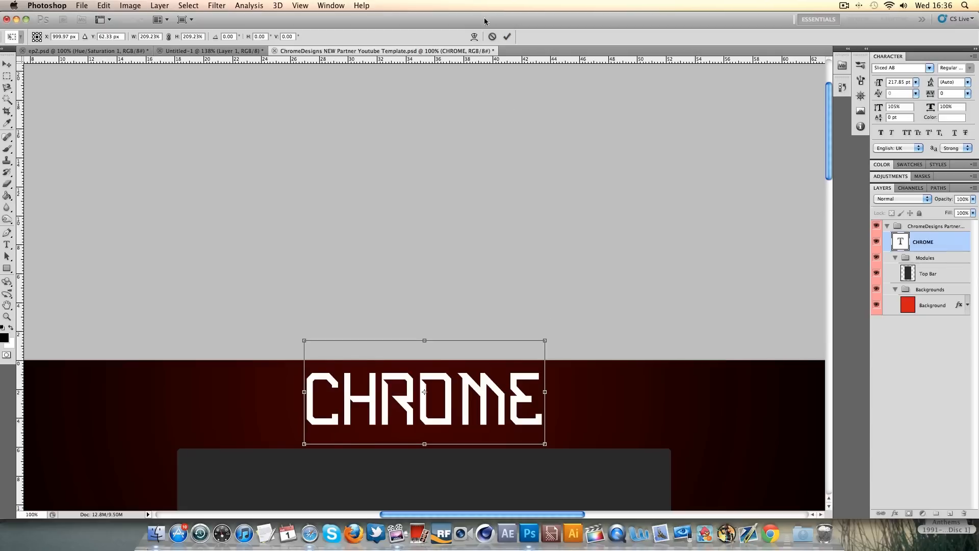
pyautogui.moveTo(446, 405); pyautogui.dragTo(444, 406)
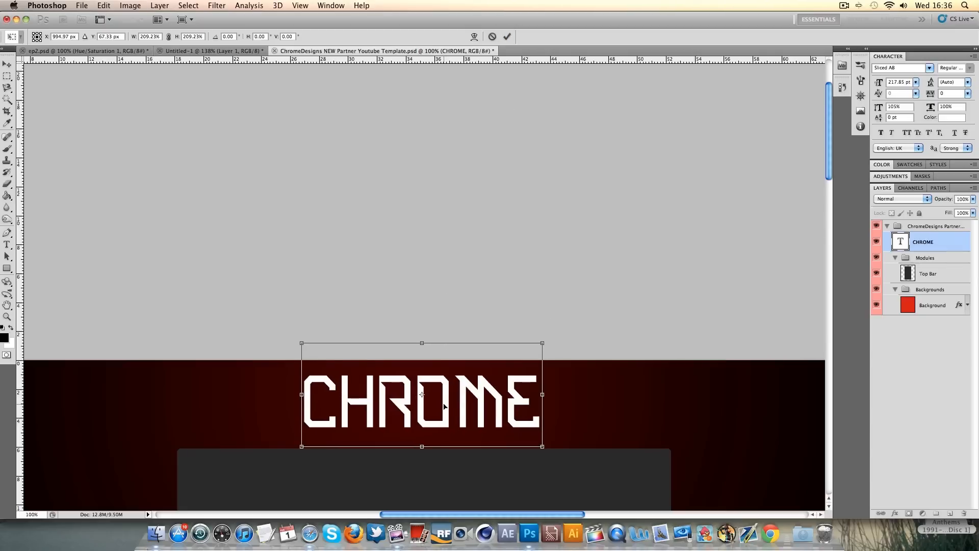
pyautogui.click(507, 37)
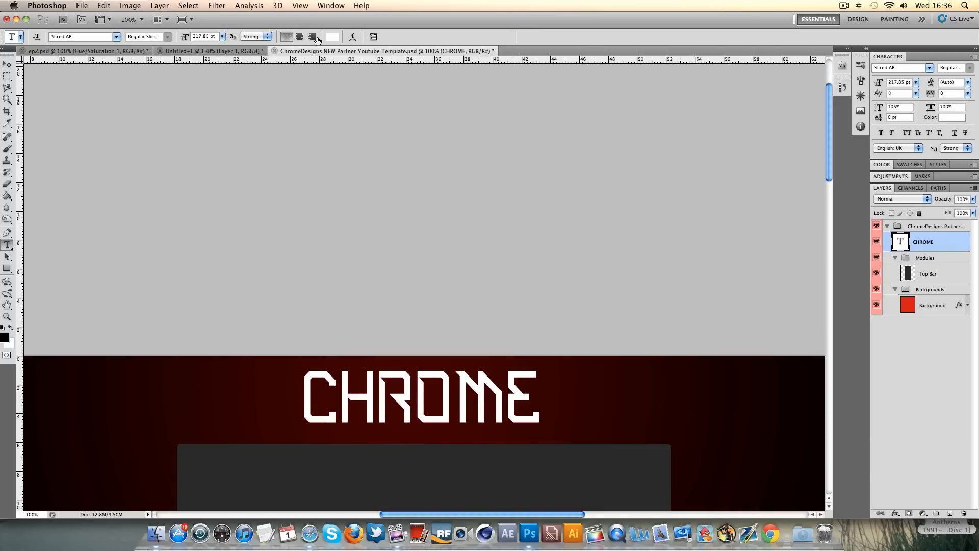
# Load the CHROME text's outline as a selection, add a new layer for it, and expand the selection by 10 pixels
pyautogui.click(229, 53)
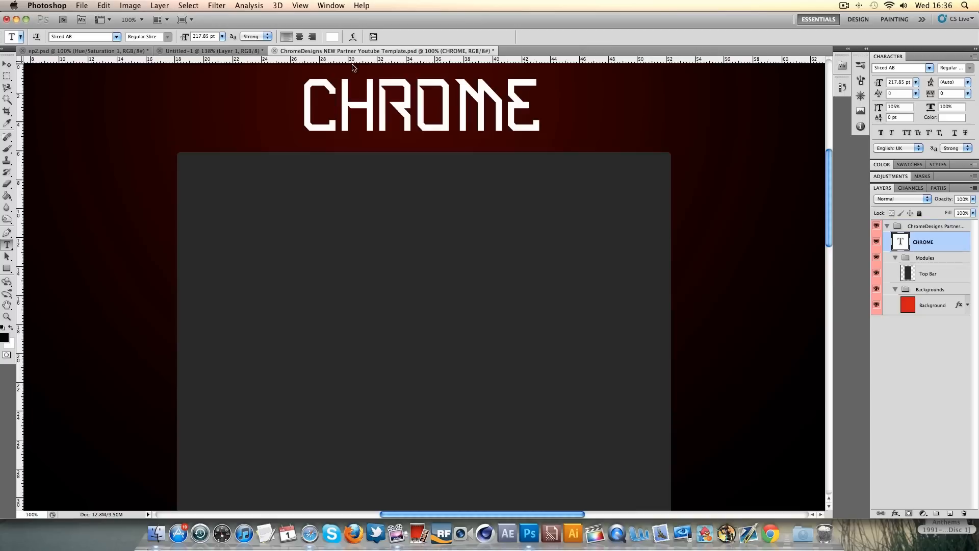
pyautogui.click(311, 53)
pyautogui.keyDown('super'); pyautogui.click(900, 243); pyautogui.keyUp('super')
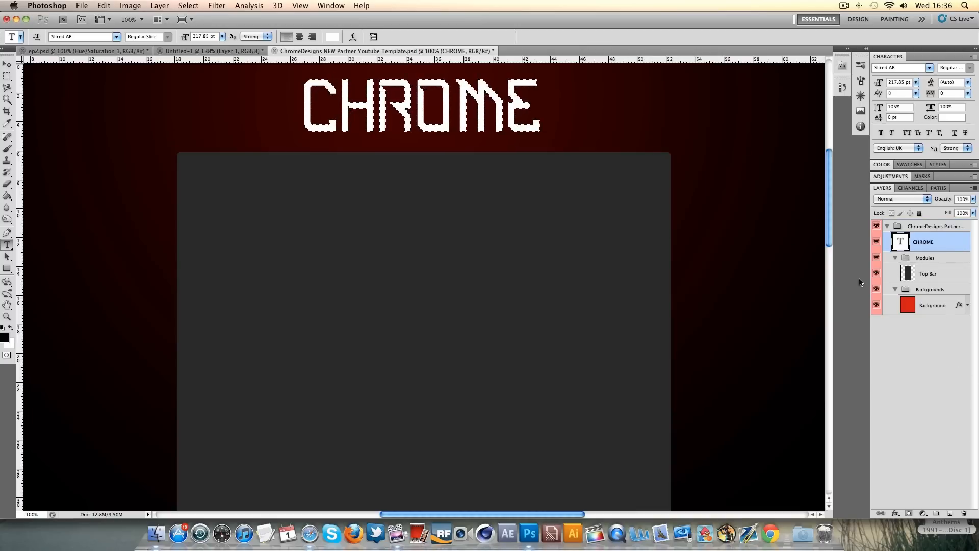
pyautogui.click(950, 518)
pyautogui.click(188, 6)
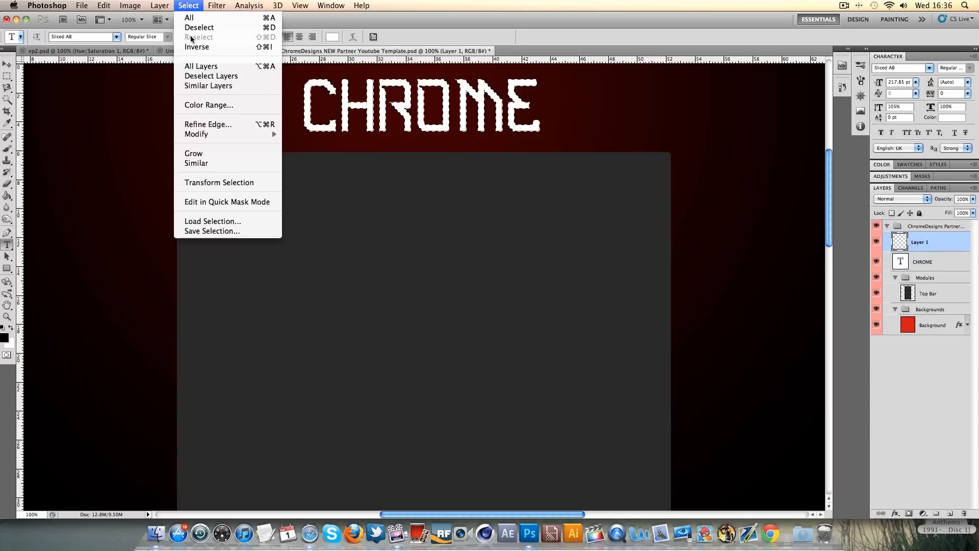
pyautogui.moveTo(196, 134)
pyautogui.click(306, 149)
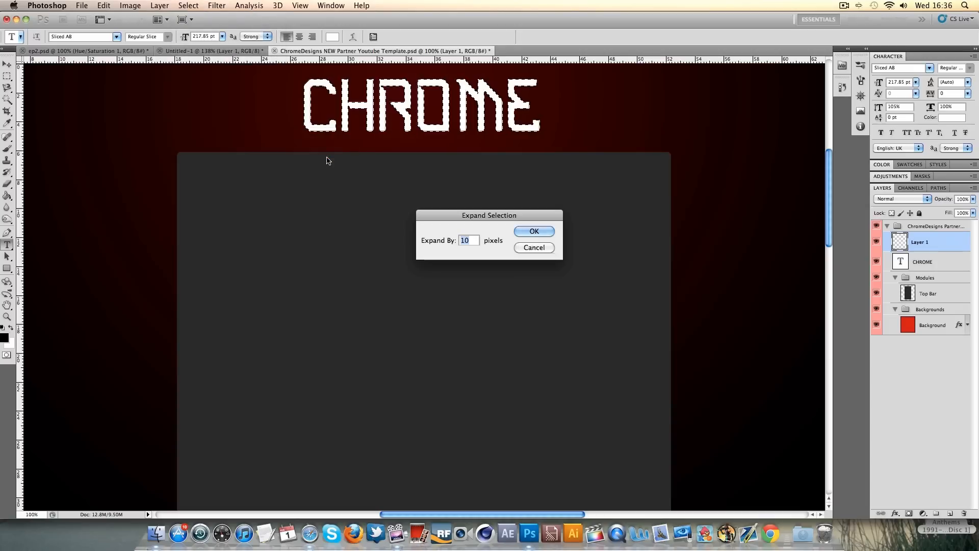
pyautogui.click(539, 232)
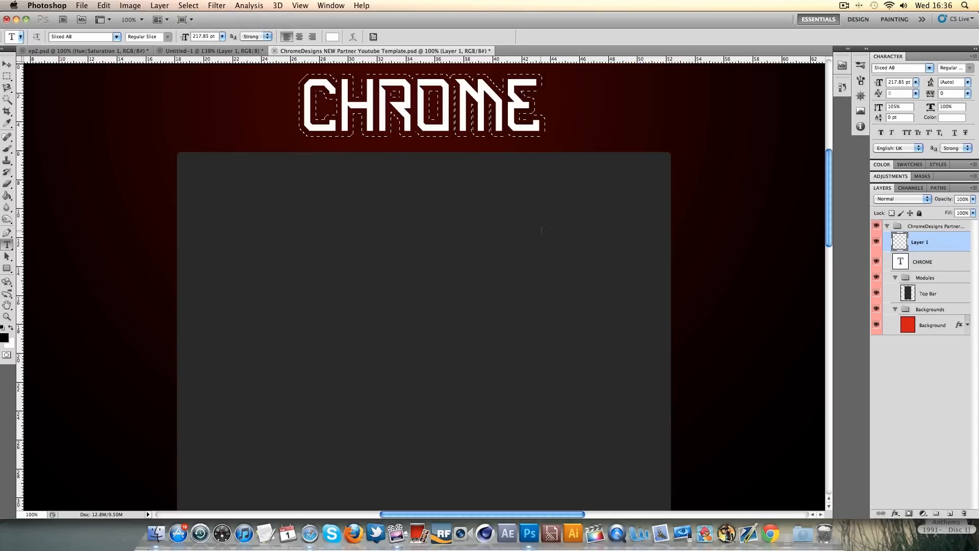
# Fill the expanded selection with black, deselect it, and move its layer beneath the CHROME text layer
pyautogui.click(8, 198)
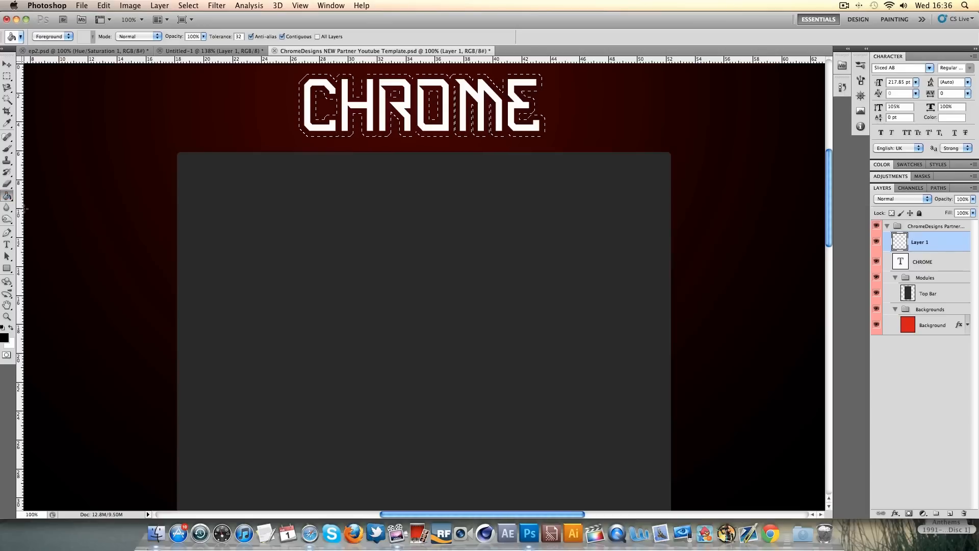
pyautogui.click(311, 95)
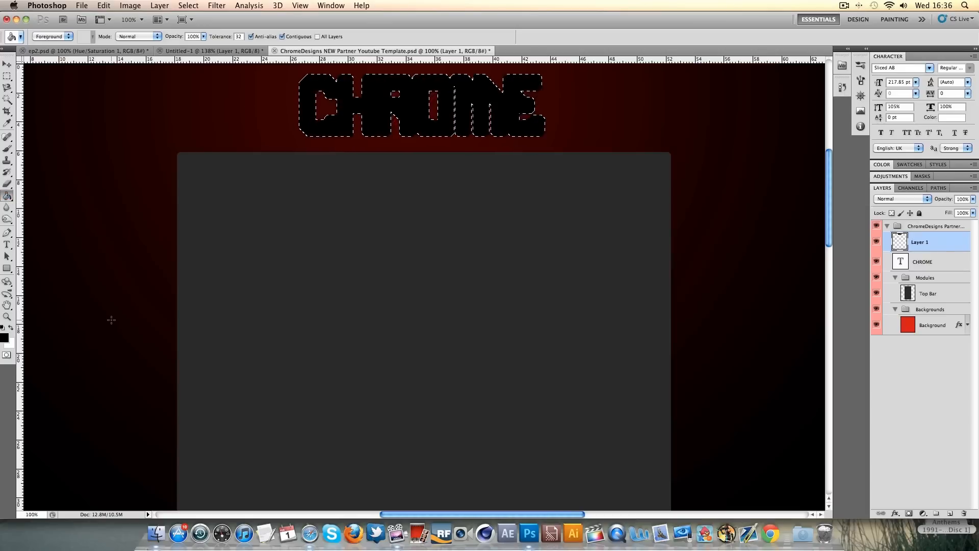
pyautogui.press('super+d')
pyautogui.moveTo(827, 224); pyautogui.dragTo(827, 206)
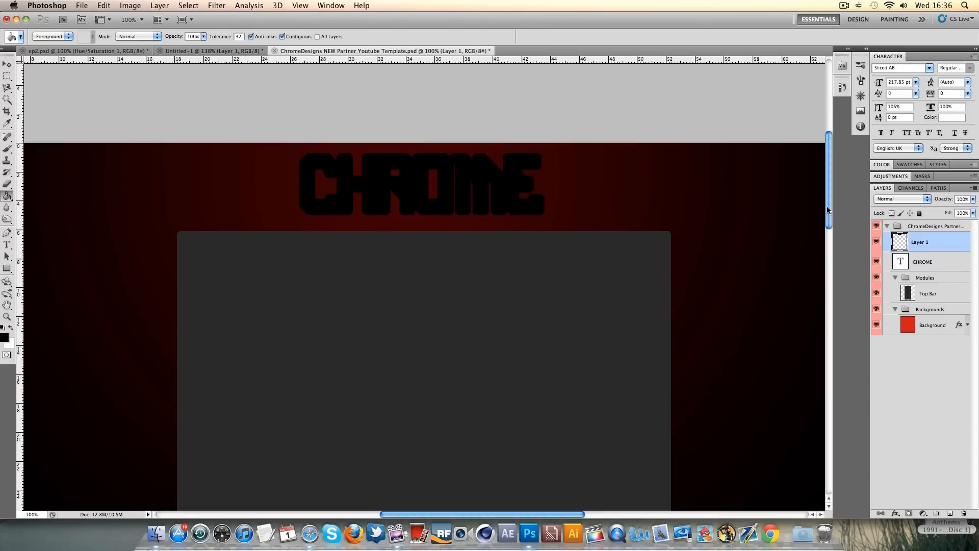
pyautogui.moveTo(951, 244); pyautogui.dragTo(947, 270)
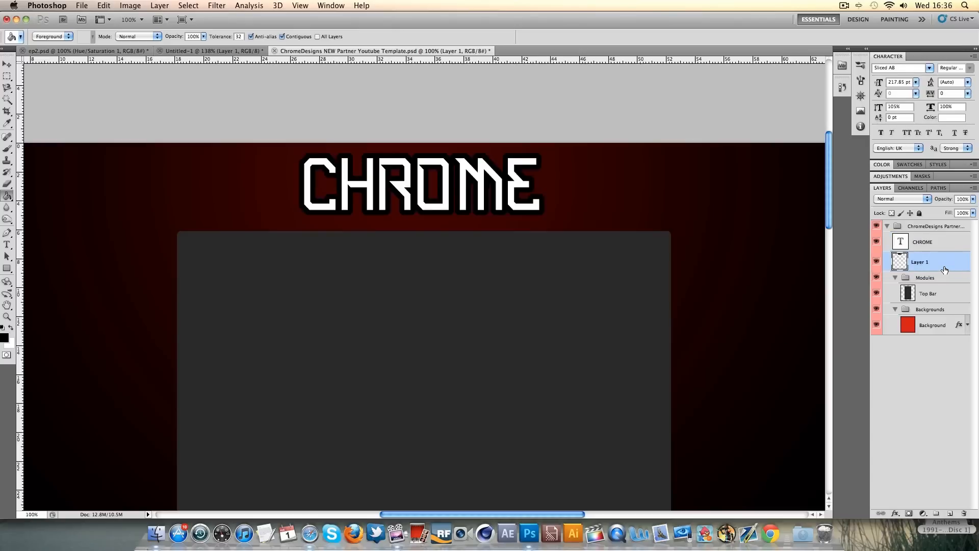
# Copy the Struckdumb Black Grunge Texture image from its web page in Safari and return to Photoshop
pyautogui.click(8, 64)
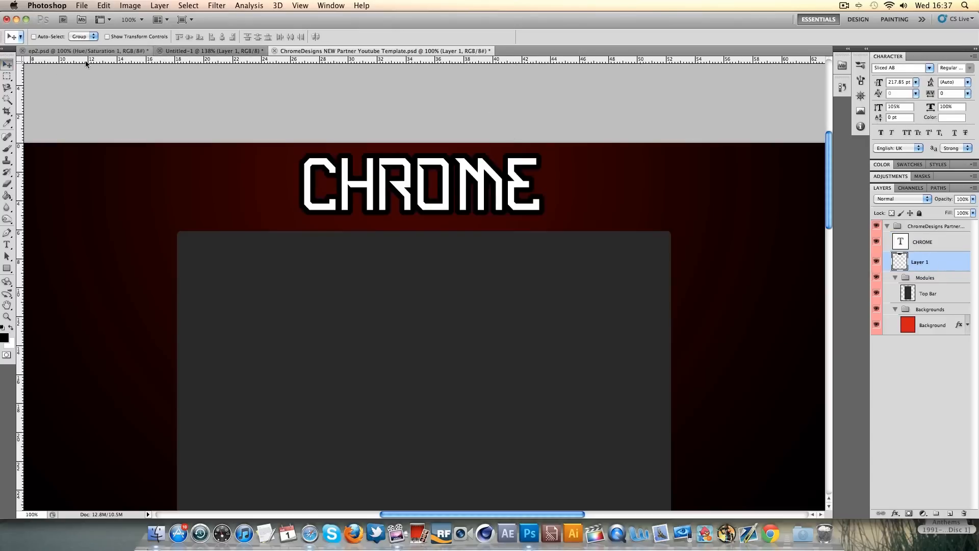
pyautogui.click(309, 532)
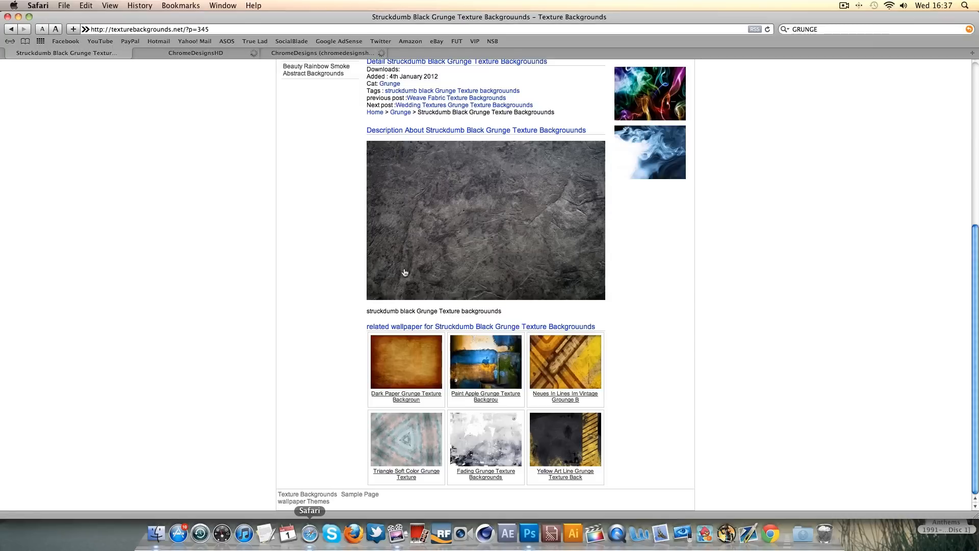
pyautogui.rightClick(485, 208)
pyautogui.click(507, 293)
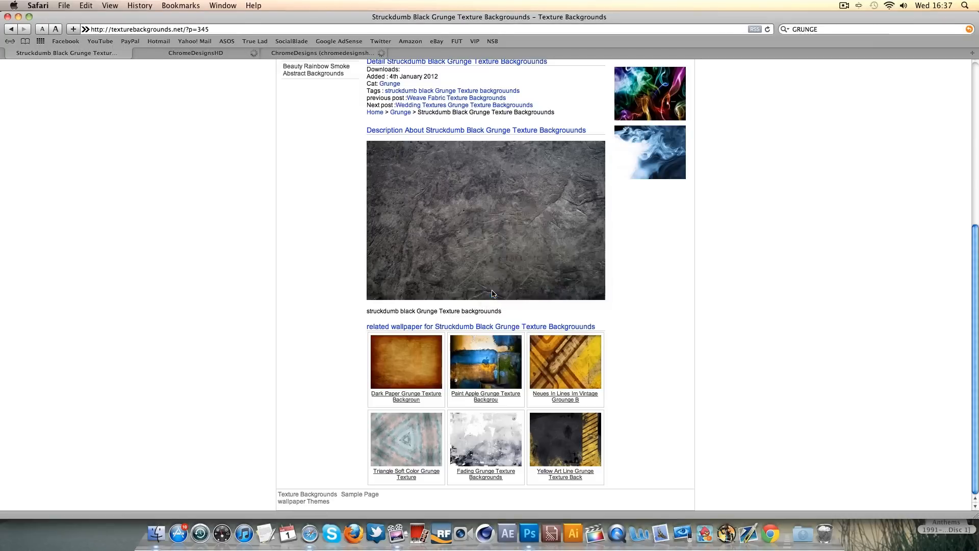
pyautogui.click(833, 29)
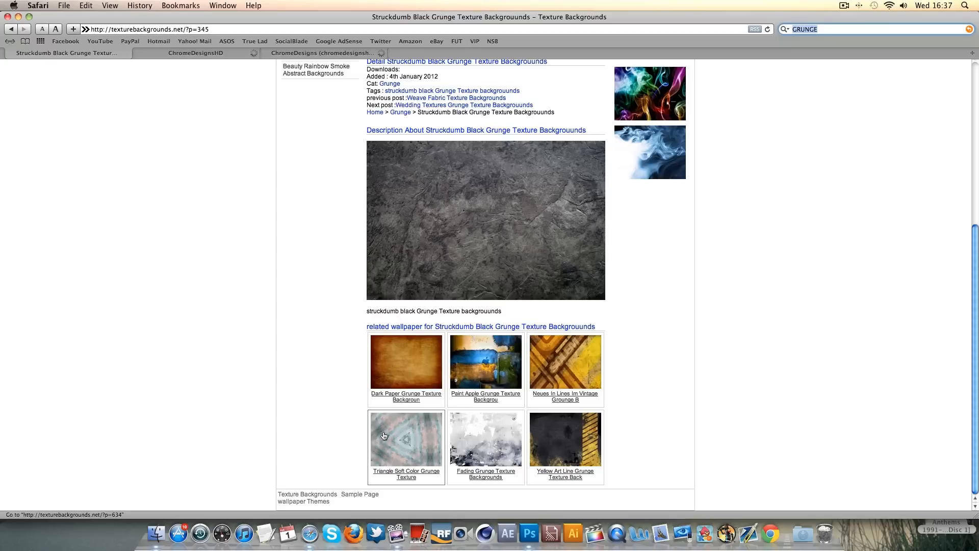
pyautogui.click(531, 533)
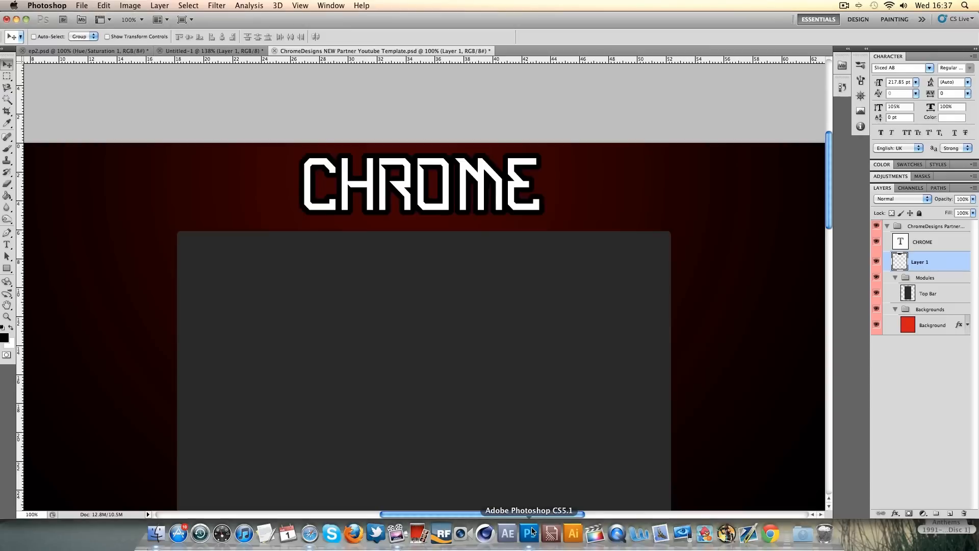
# Paste the copied grunge texture as a new layer between the CHROME text and its black outline layer
pyautogui.click(916, 247)
pyautogui.click(920, 263)
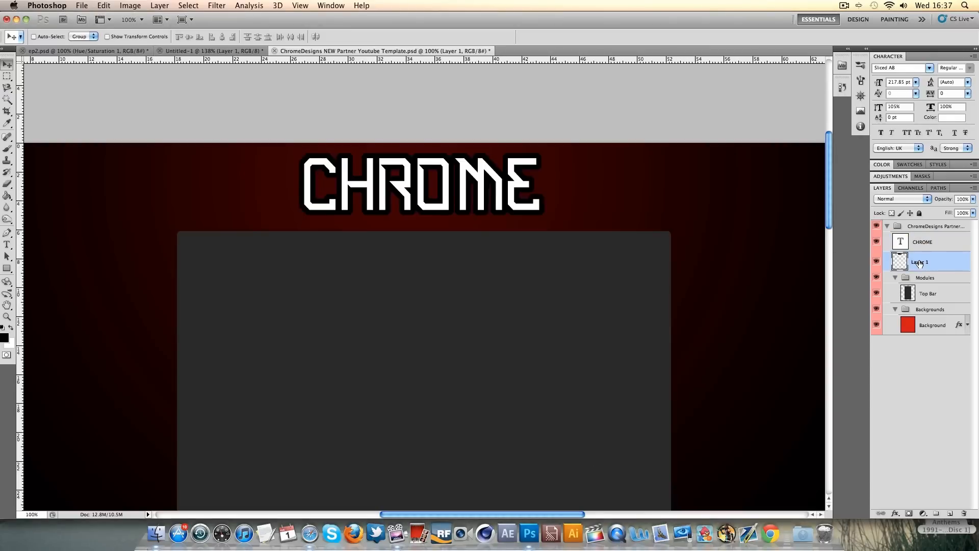
pyautogui.press('super+v')
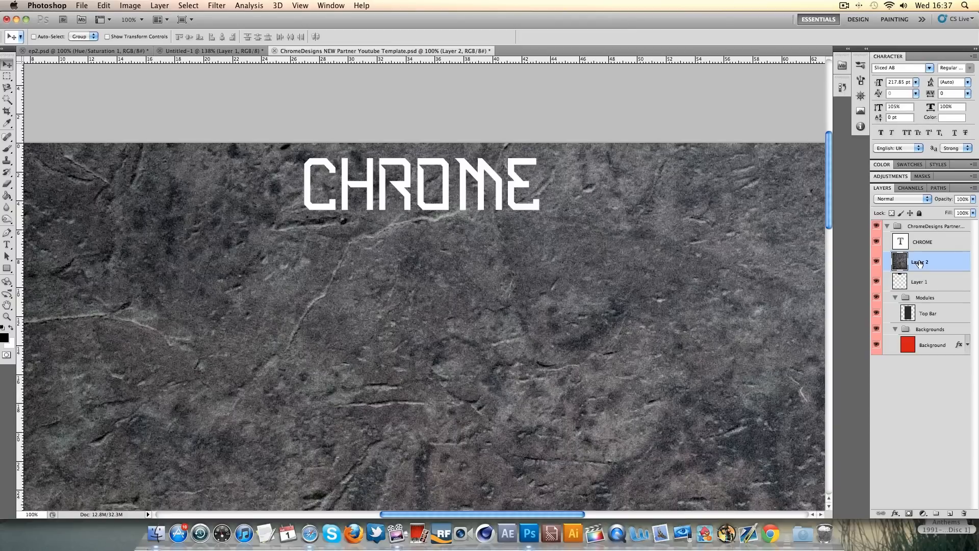
pyautogui.click(7, 316)
pyautogui.rightClick(334, 316)
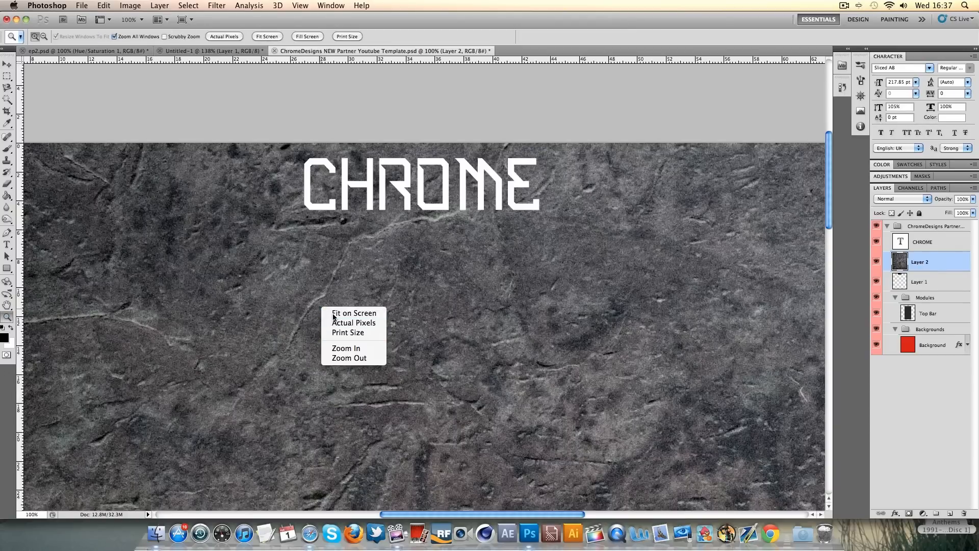
pyautogui.click(352, 313)
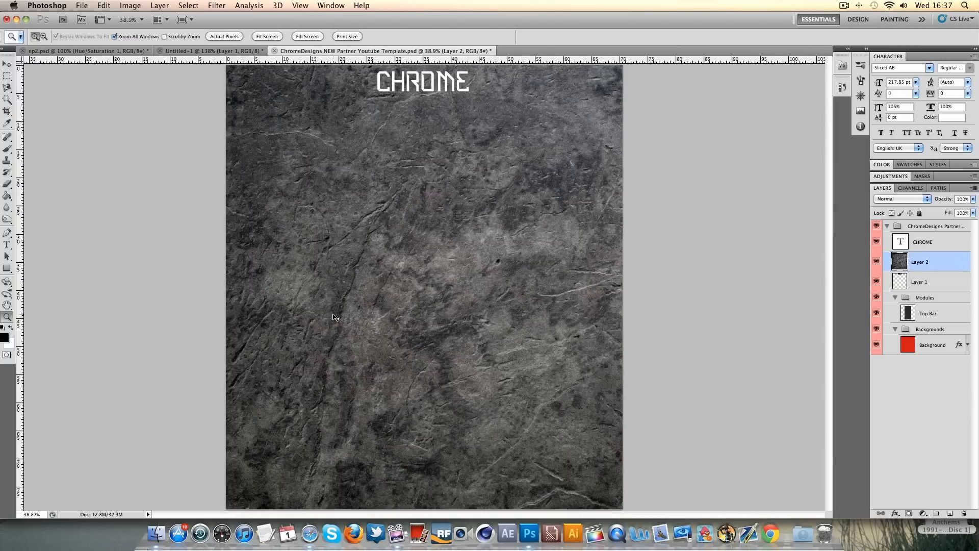
# Scale the pasted grunge texture down and position it over the CHROME lettering so that it covers the whole title
pyautogui.press('super+t')
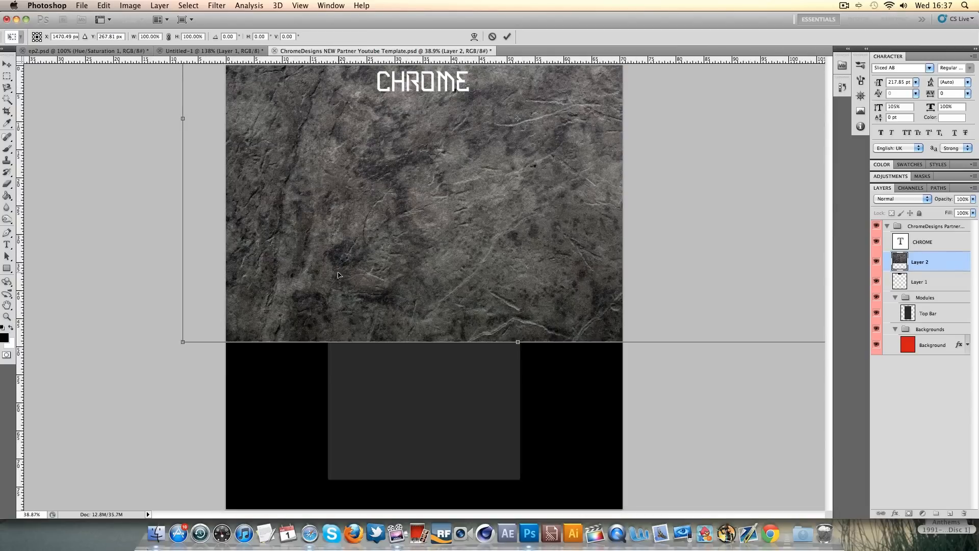
pyautogui.moveTo(181, 346); pyautogui.dragTo(483, 228)
pyautogui.moveTo(508, 122); pyautogui.dragTo(409, 77)
pyautogui.click(510, 34)
# Clip the grunge texture to the black outline layer beneath it, so the texture fills only the CHROME outline
pyautogui.press('z')
pyautogui.rightClick(376, 106)
pyautogui.click(383, 127)
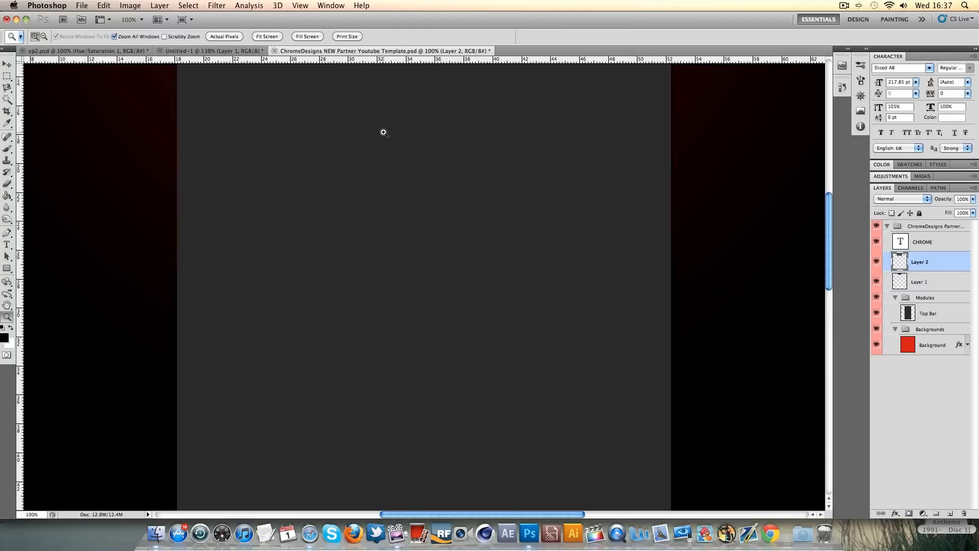
pyautogui.scroll(10, 382, 133)
pyautogui.press('alt')
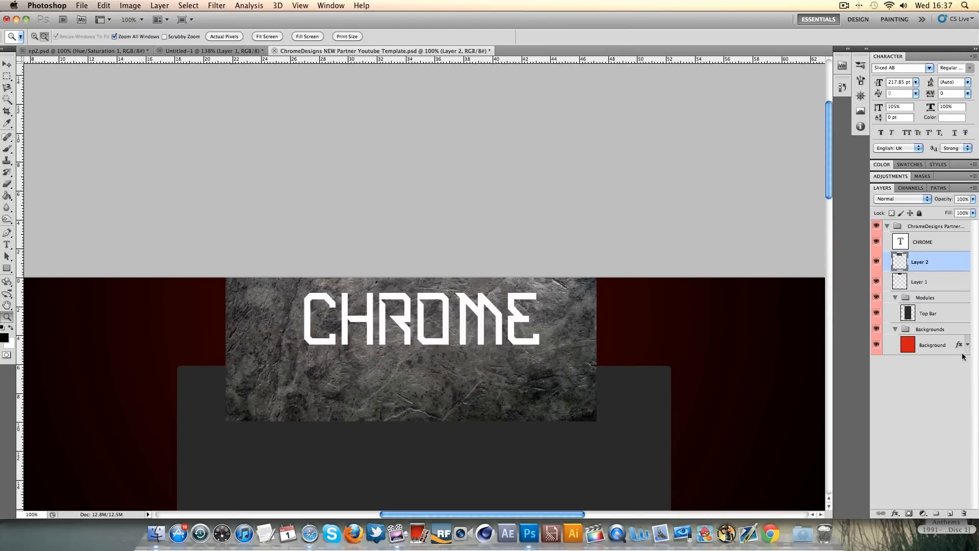
pyautogui.keyDown('alt'); pyautogui.click(930, 271); pyautogui.keyUp('alt')
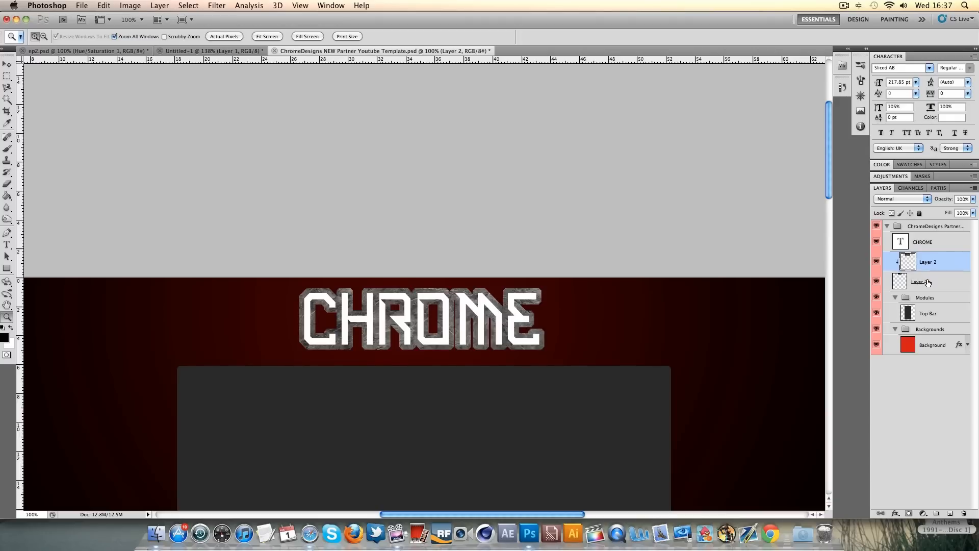
# Add a Hue/Saturation adjustment clipped to the outline's grunge texture and set its lightness to -45
pyautogui.click(922, 514)
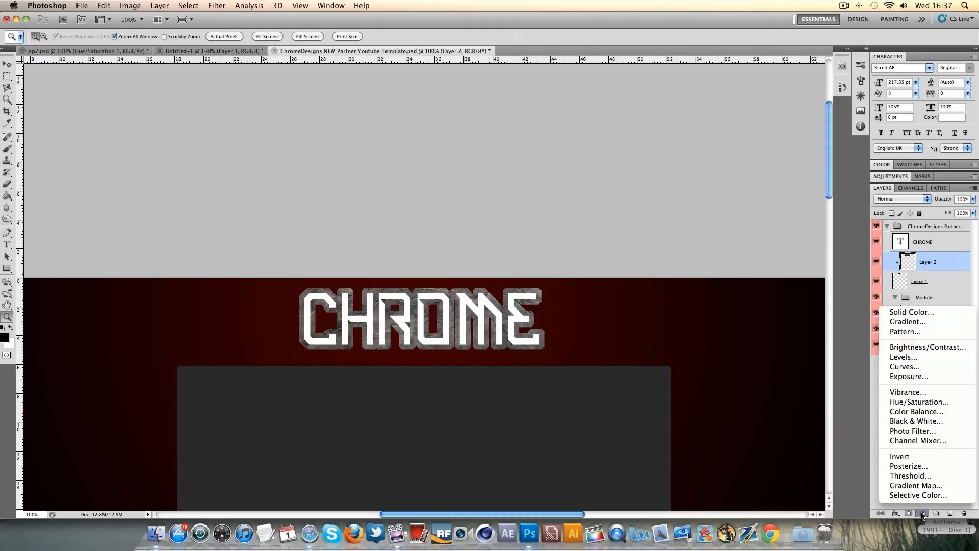
pyautogui.click(896, 402)
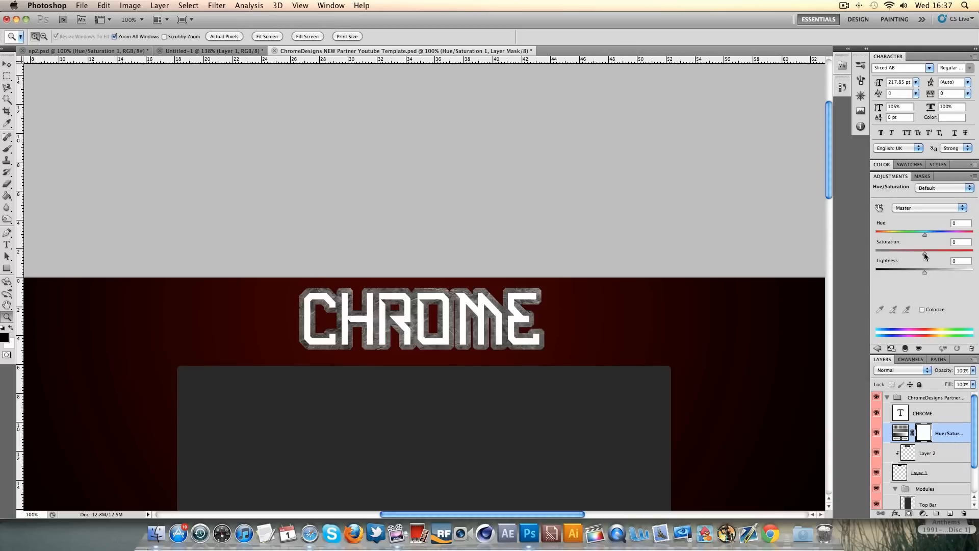
pyautogui.moveTo(923, 267); pyautogui.dragTo(908, 277)
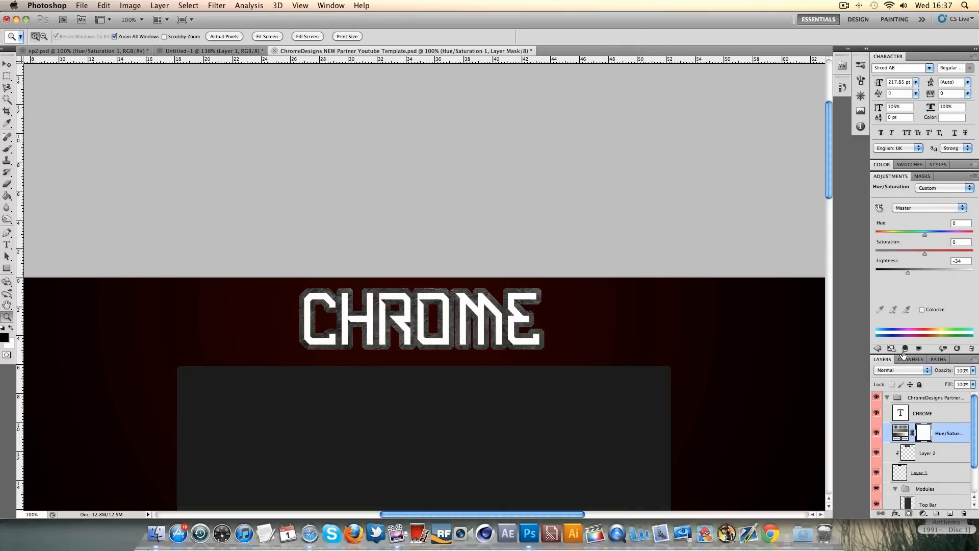
pyautogui.click(905, 349)
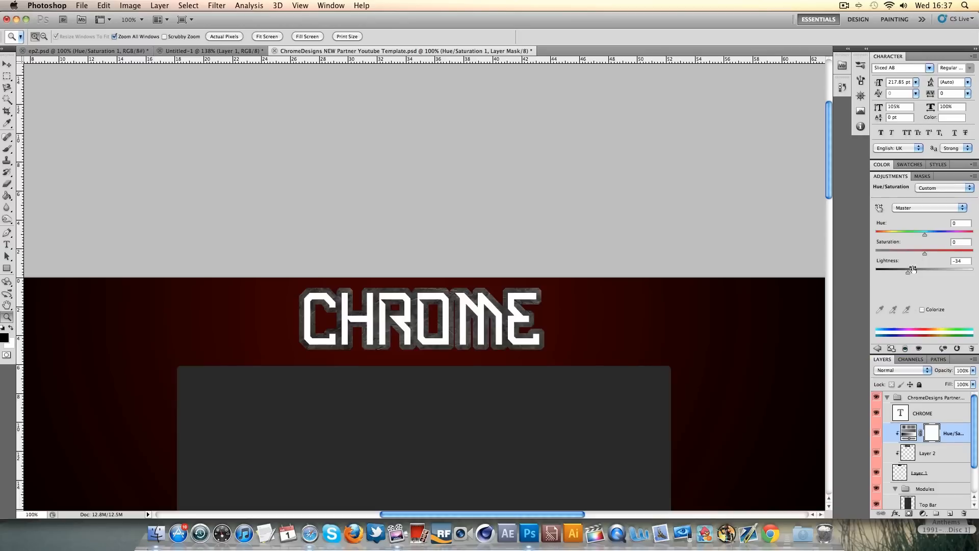
pyautogui.moveTo(904, 271); pyautogui.dragTo(901, 276)
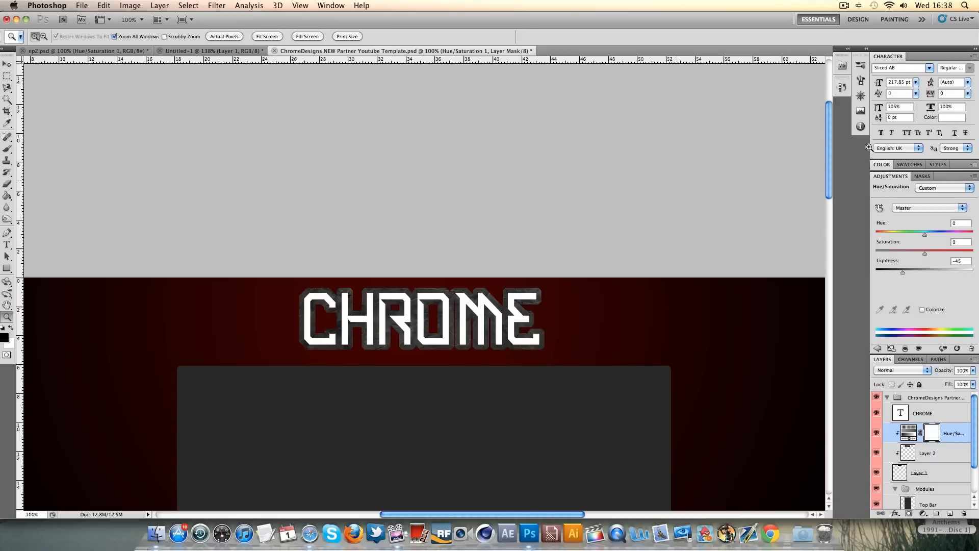
# Add an Outer Glow to the CHROME outline layer with Normal blend mode and black (000000) as its colour
pyautogui.click(939, 415)
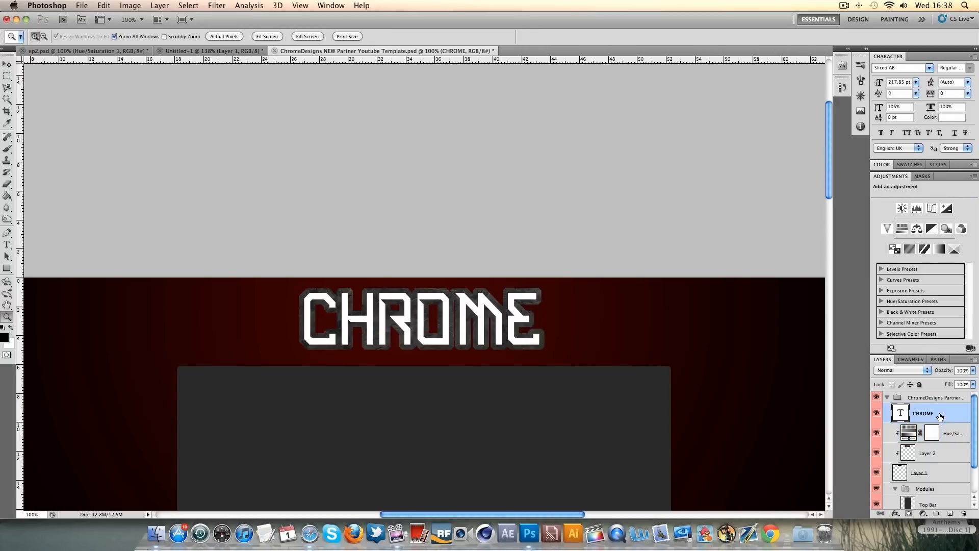
pyautogui.doubleClick(903, 178)
pyautogui.click(938, 282)
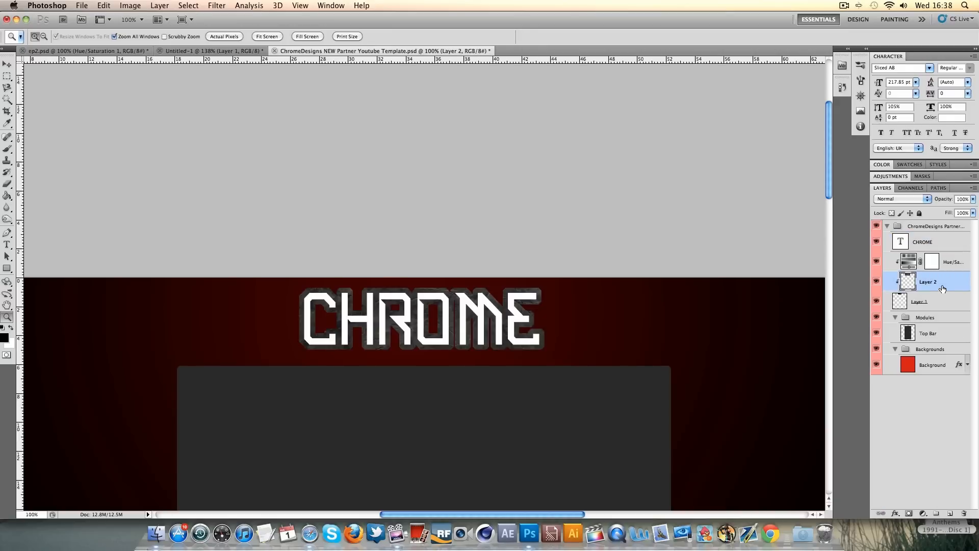
pyautogui.doubleClick(942, 286)
pyautogui.click(913, 207)
pyautogui.click(938, 303)
pyautogui.doubleClick(942, 304)
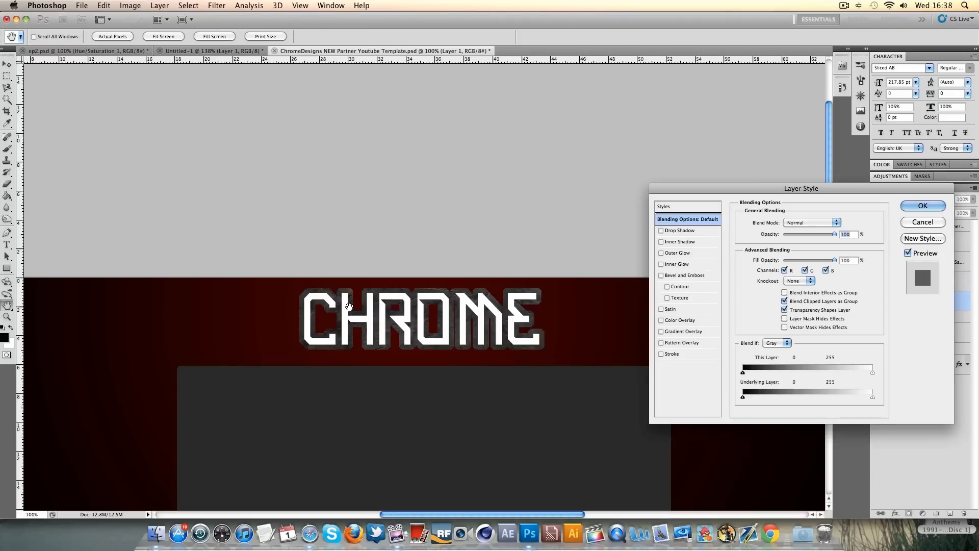
pyautogui.click(673, 253)
pyautogui.click(797, 222)
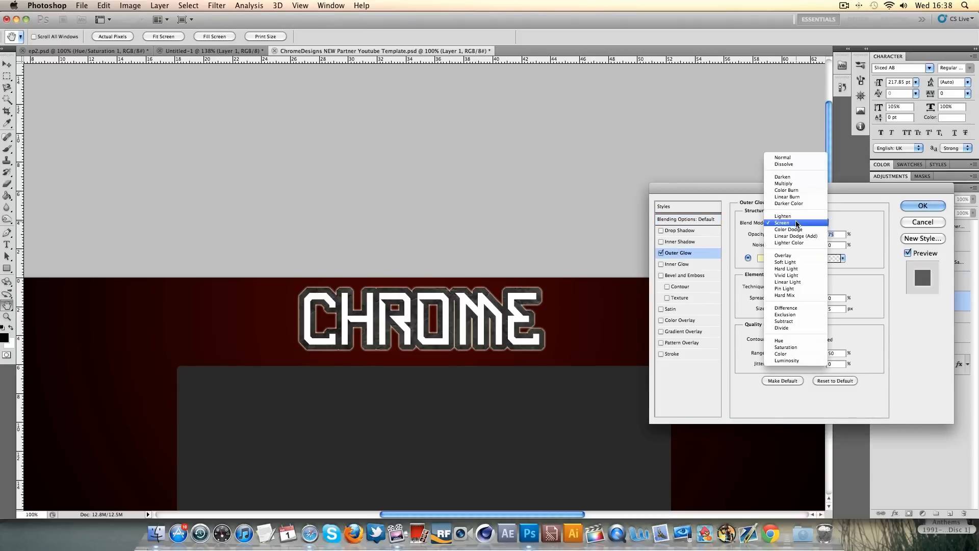
pyautogui.click(783, 158)
pyautogui.click(761, 258)
pyautogui.moveTo(710, 323); pyautogui.dragTo(701, 367)
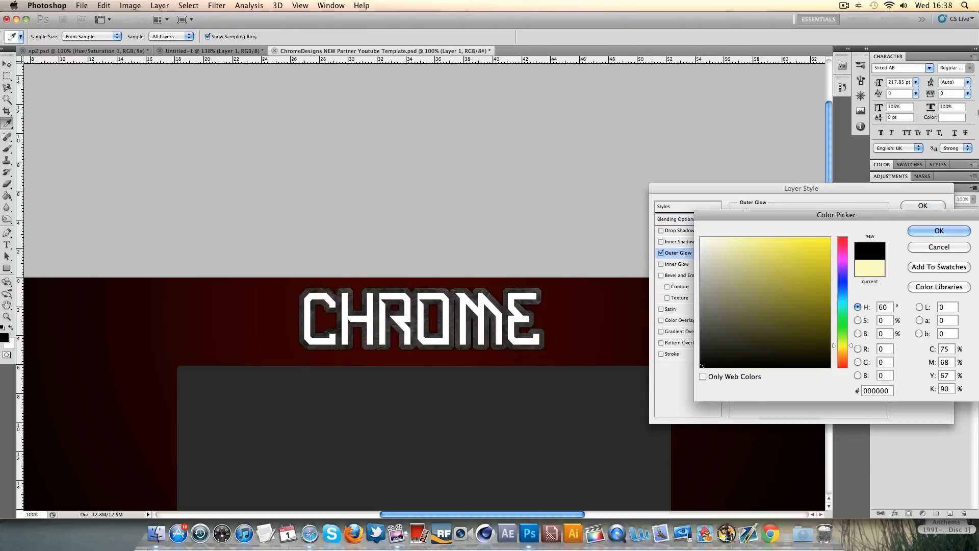
pyautogui.click(931, 234)
# Enlarge the outline layer's outer glow into a soft dark halo, apply the layer style, and collapse the layer's effects list
pyautogui.moveTo(794, 309); pyautogui.dragTo(787, 309)
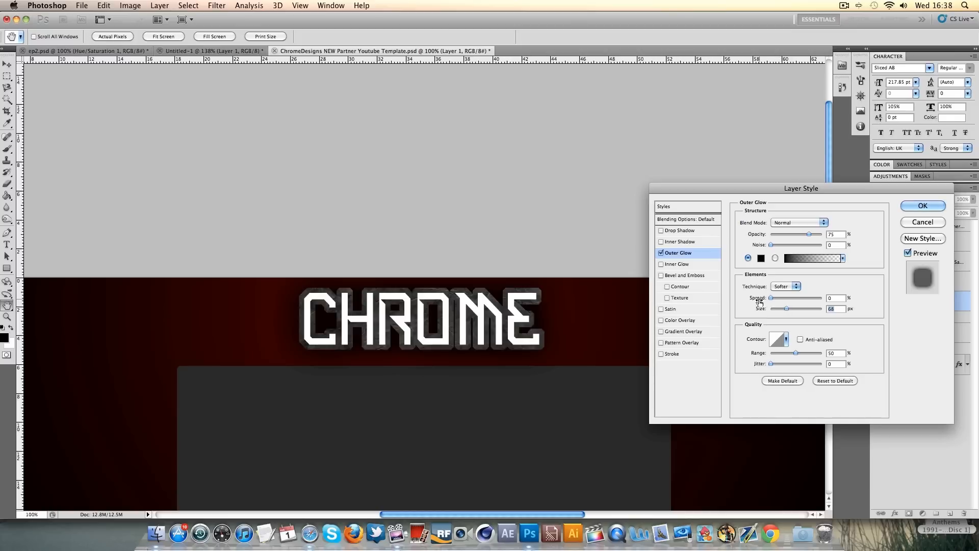
pyautogui.moveTo(789, 309); pyautogui.dragTo(783, 306)
pyautogui.click(923, 206)
pyautogui.press('z')
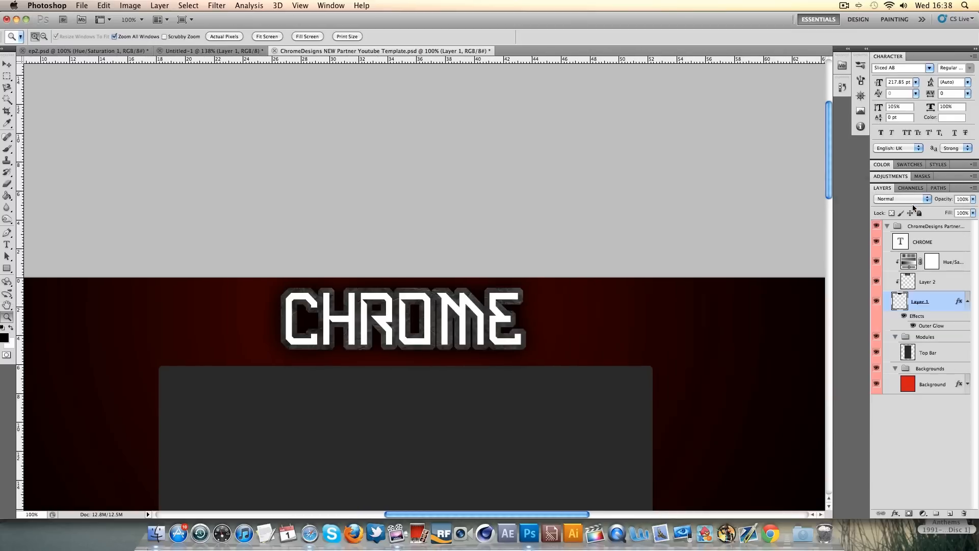
pyautogui.click(968, 306)
# Duplicate the grunge texture layer, move the copy above the CHROME text layer, and clip it to the text
pyautogui.click(922, 282)
pyautogui.click(921, 243)
pyautogui.click(936, 284)
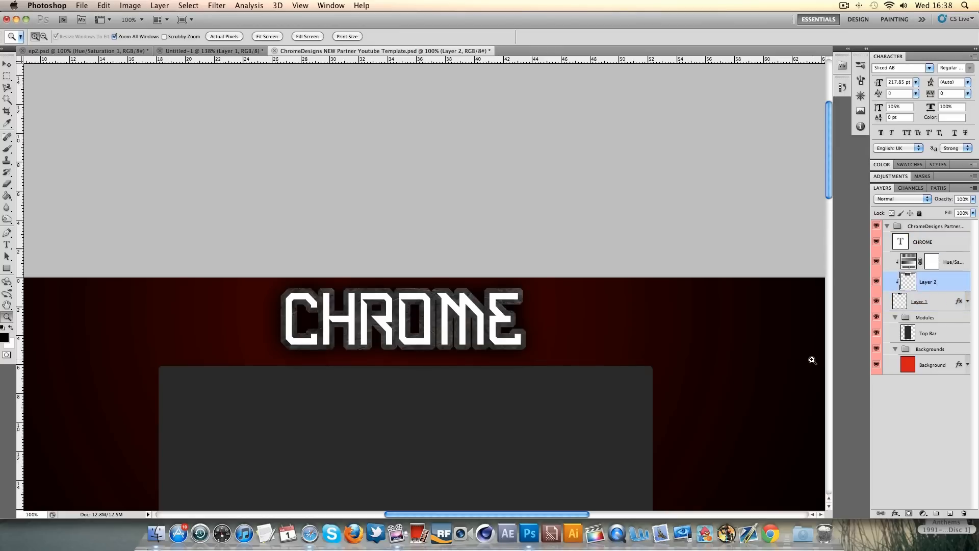
pyautogui.press('super+j')
pyautogui.moveTo(937, 284); pyautogui.dragTo(931, 238)
pyautogui.press('alt')
pyautogui.keyDown('alt'); pyautogui.click(924, 252); pyautogui.keyUp('alt')
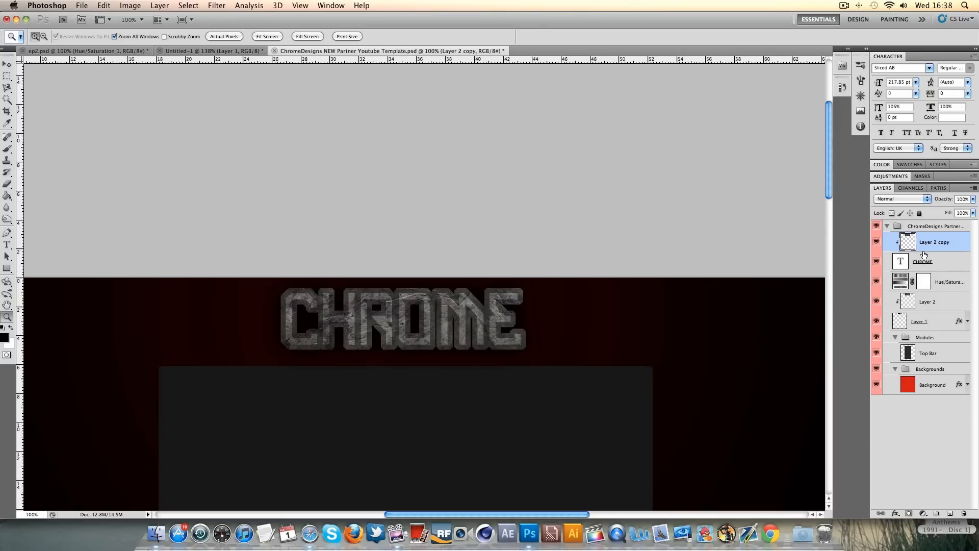
# Move the clipped texture copy upward so that a different part of the grunge shows inside the CHROME letters
pyautogui.click(7, 63)
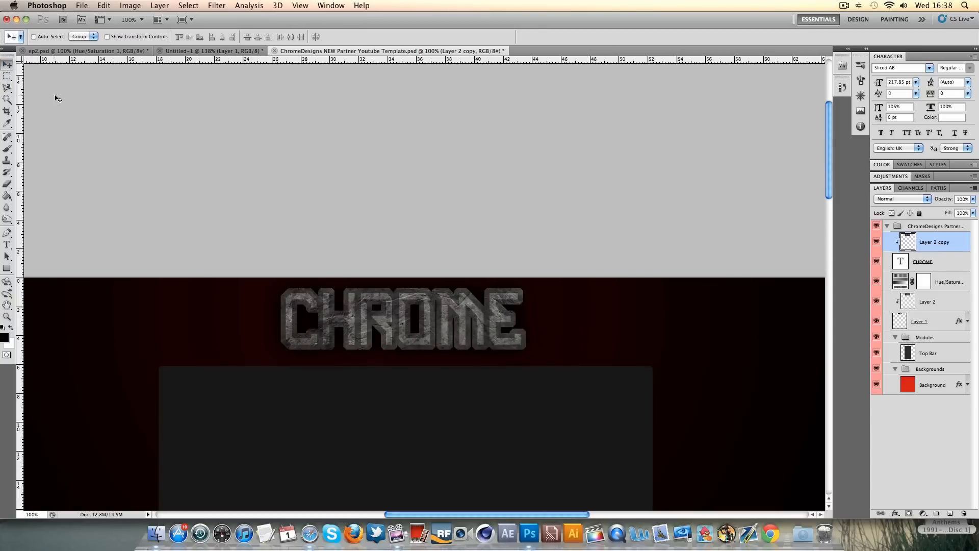
pyautogui.moveTo(466, 328); pyautogui.dragTo(464, 314)
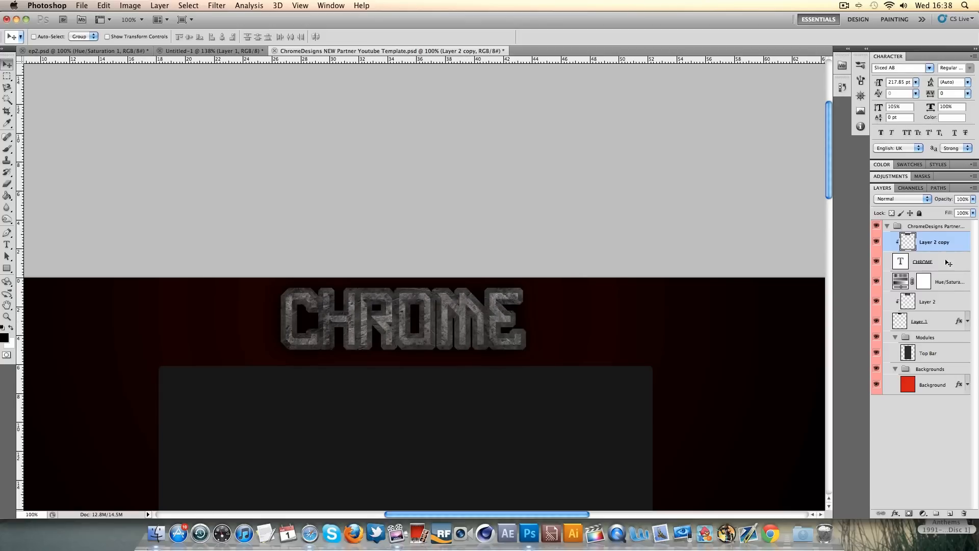
pyautogui.moveTo(395, 321); pyautogui.dragTo(397, 264)
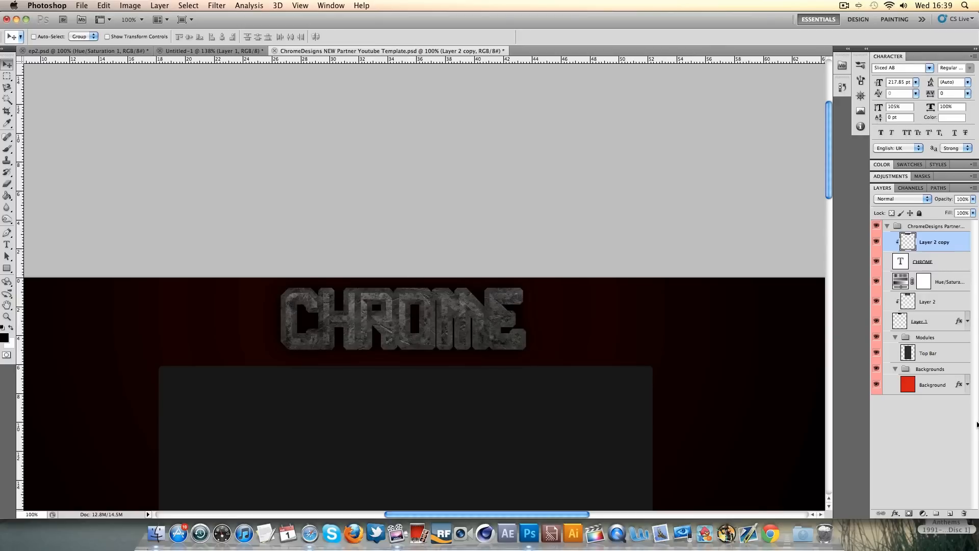
# Add a Color Overlay to the CHROME text layer in dark red (830000) with the Overlay blend mode
pyautogui.doubleClick(931, 263)
pyautogui.doubleClick(943, 264)
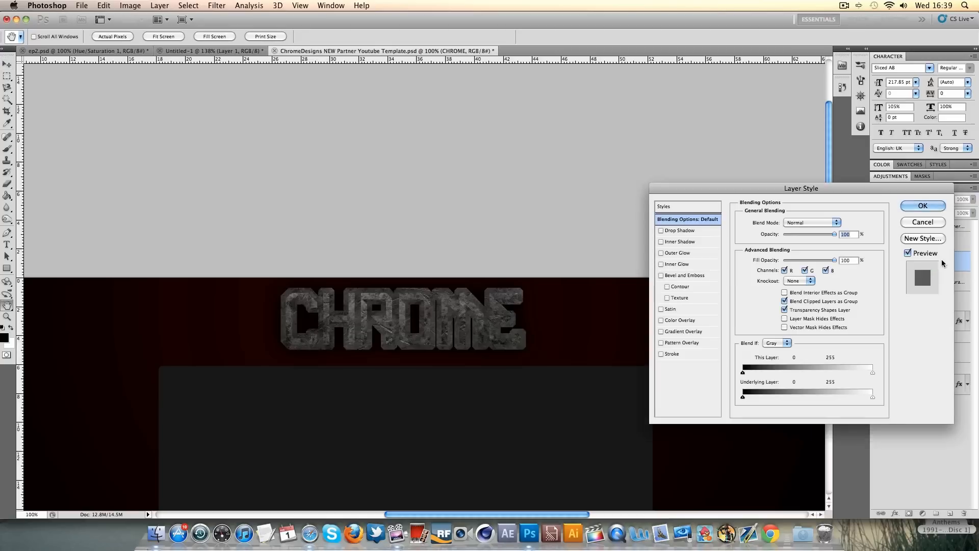
pyautogui.click(661, 319)
pyautogui.click(701, 320)
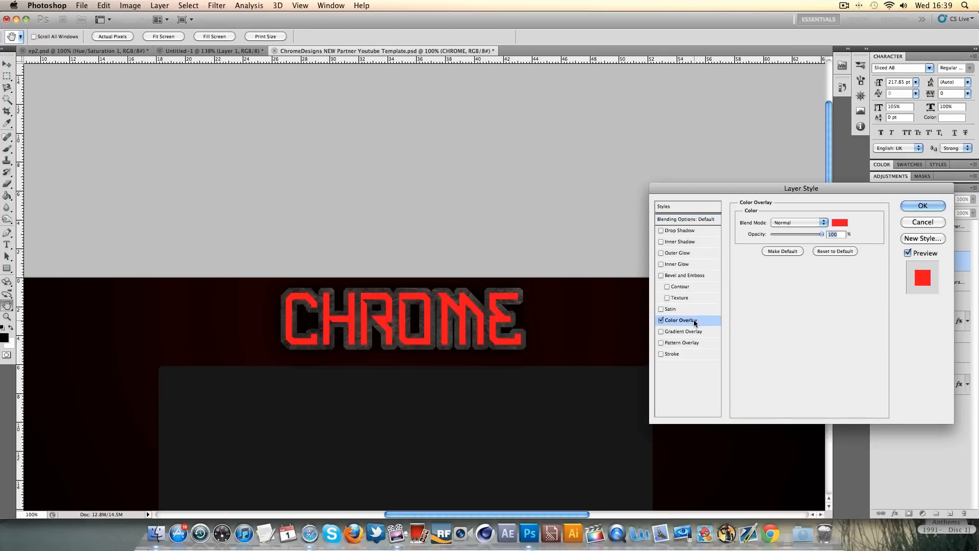
pyautogui.click(661, 320)
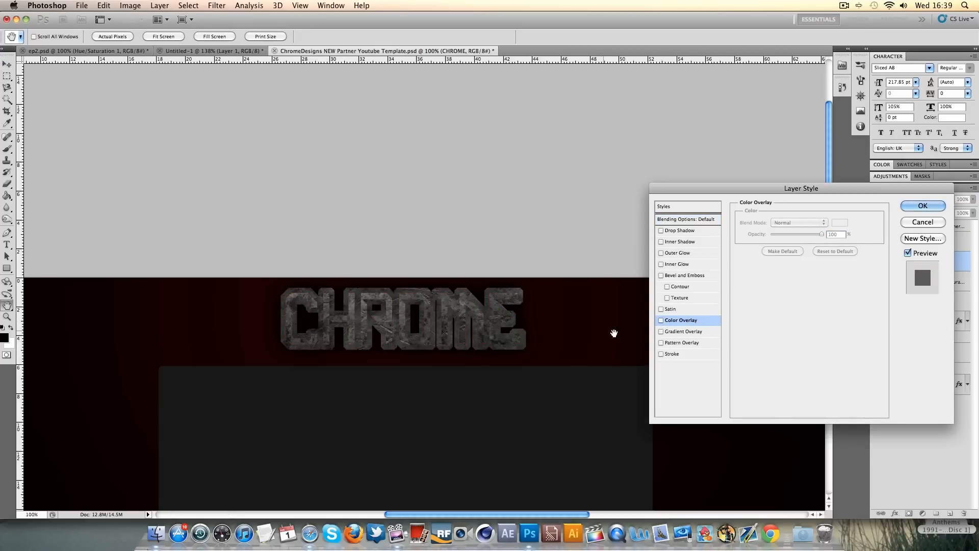
pyautogui.click(661, 319)
pyautogui.click(799, 222)
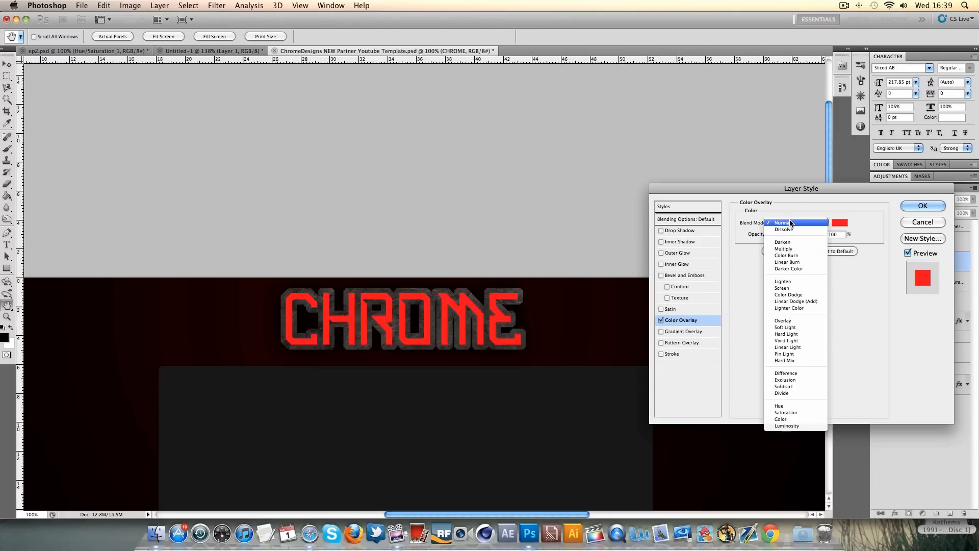
pyautogui.click(842, 221)
pyautogui.click(829, 305)
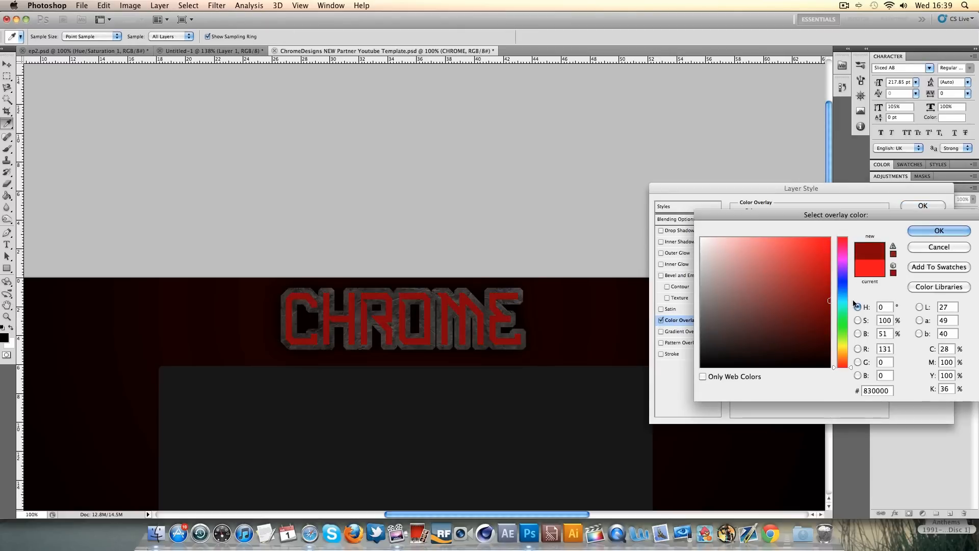
pyautogui.click(929, 237)
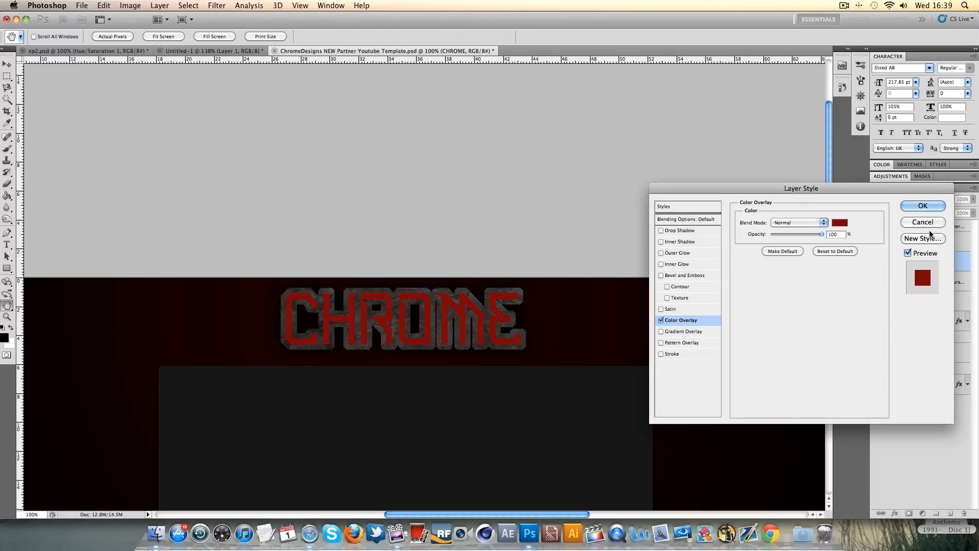
pyautogui.click(805, 222)
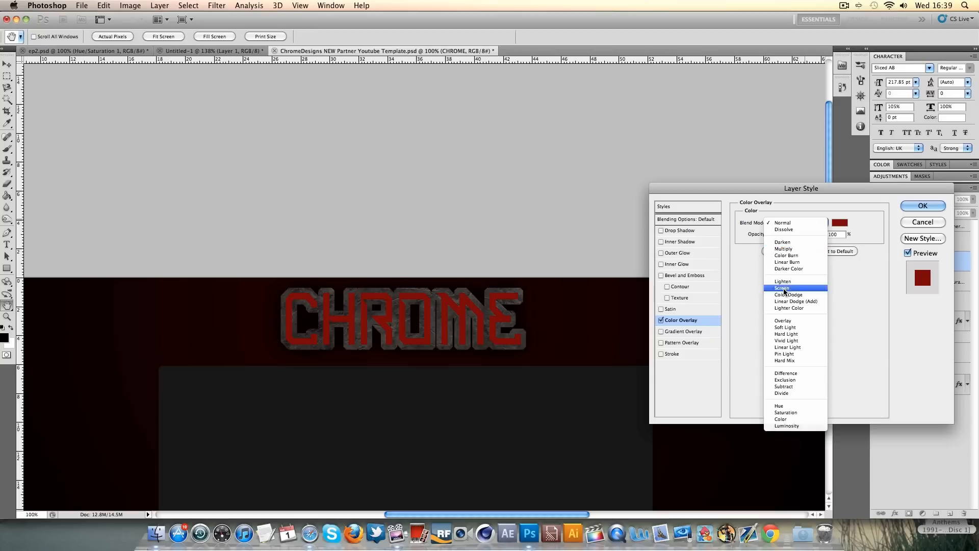
pyautogui.click(783, 321)
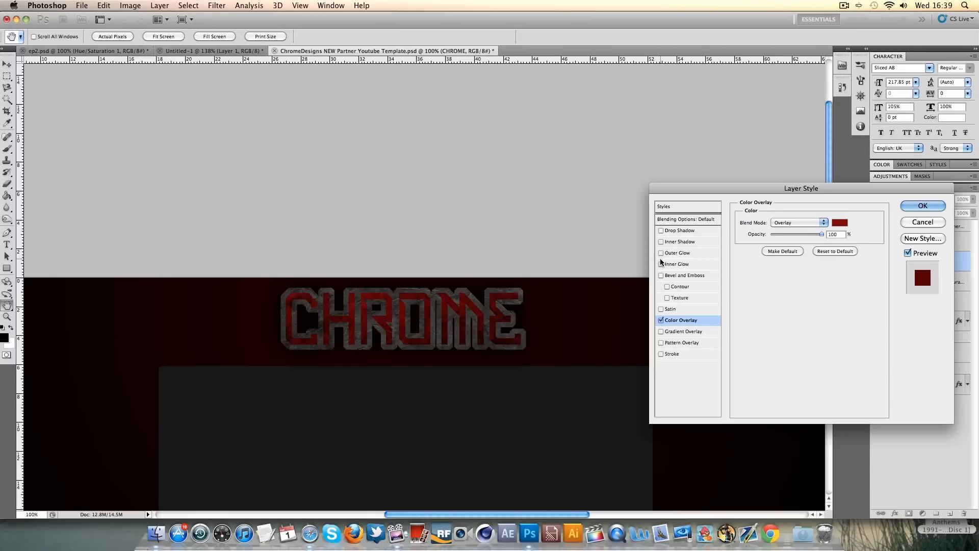
# Add a black Outer Glow to the CHROME text with Normal blend mode, and increase its size slightly
pyautogui.click(688, 253)
pyautogui.click(798, 222)
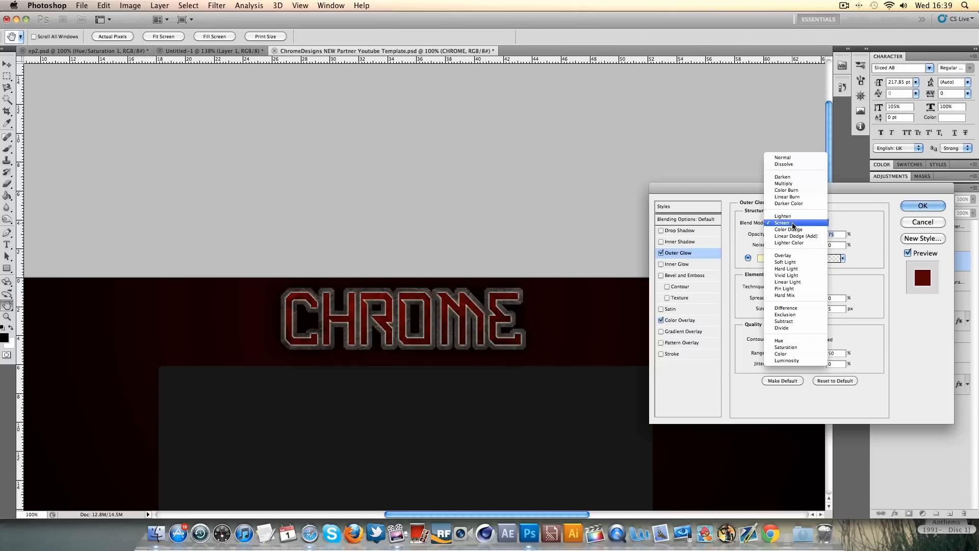
pyautogui.click(778, 158)
pyautogui.click(763, 258)
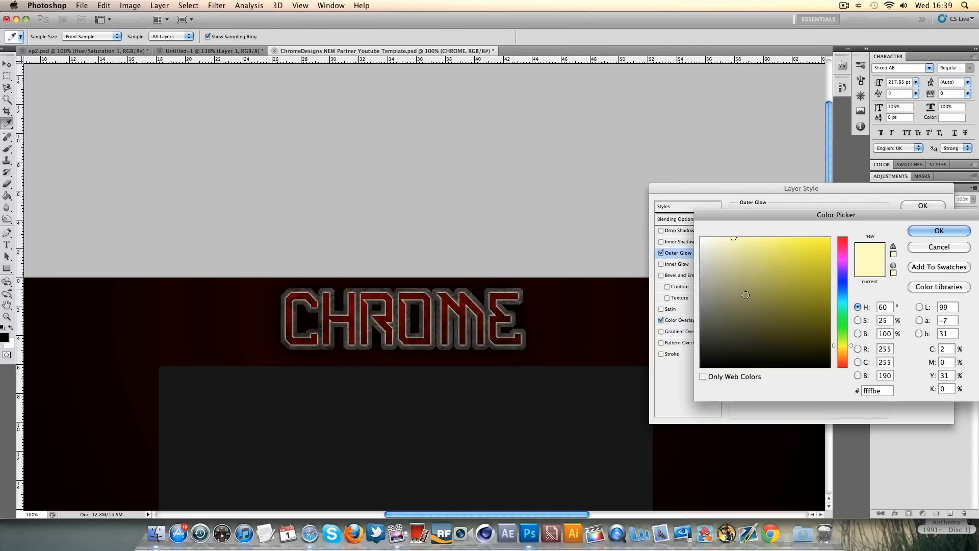
pyautogui.moveTo(755, 265); pyautogui.dragTo(586, 428)
pyautogui.click(936, 230)
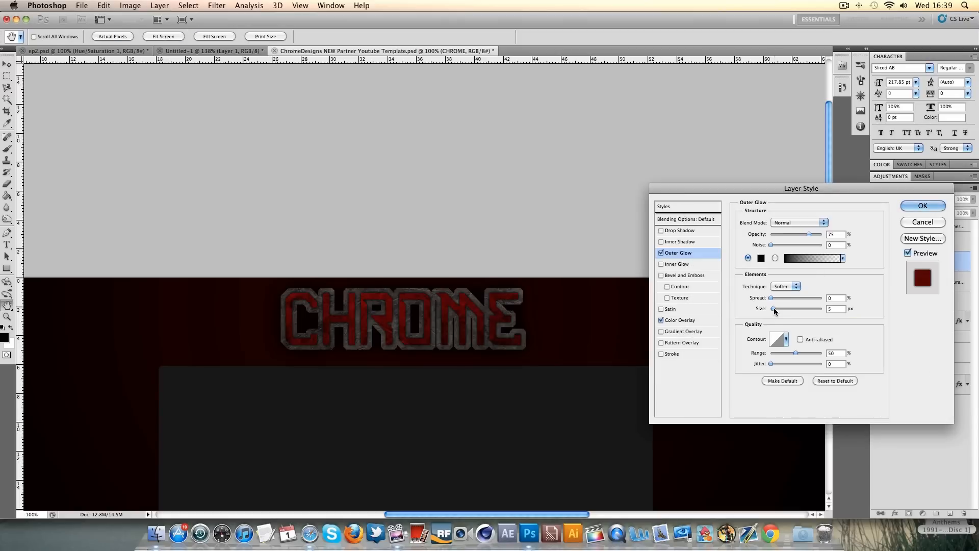
pyautogui.moveTo(775, 310); pyautogui.dragTo(776, 310)
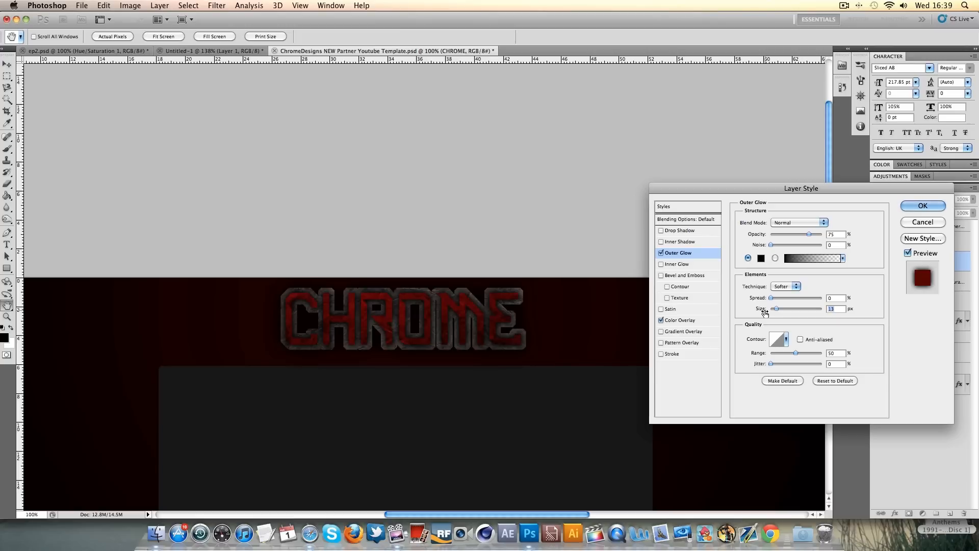
# Add a white (ffffff) Inner Glow with the Overlay blend mode to the CHROME text layer
pyautogui.click(661, 264)
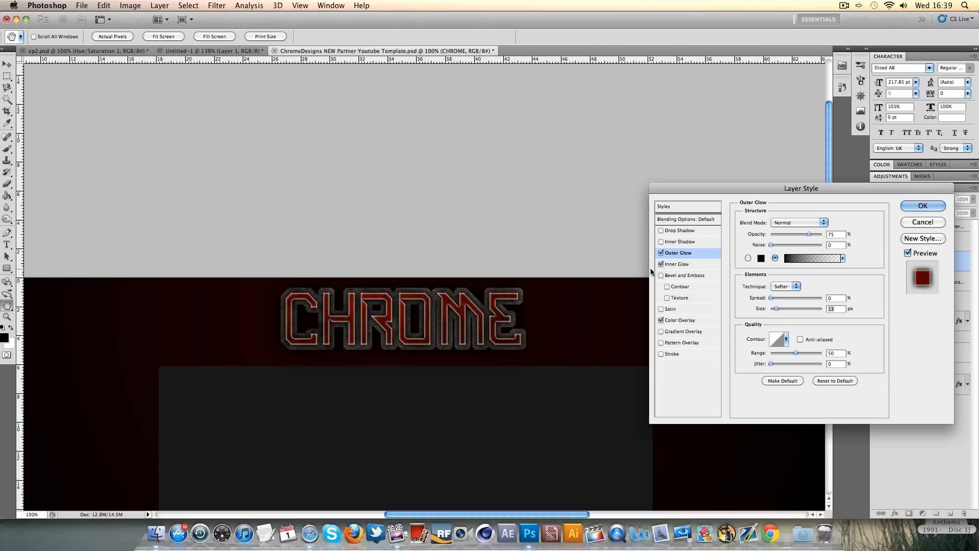
pyautogui.click(688, 265)
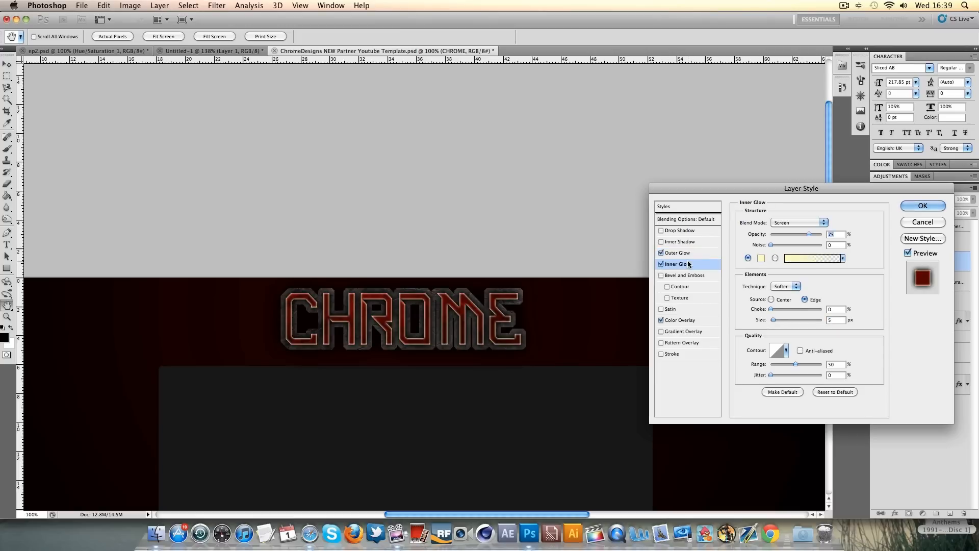
pyautogui.click(761, 259)
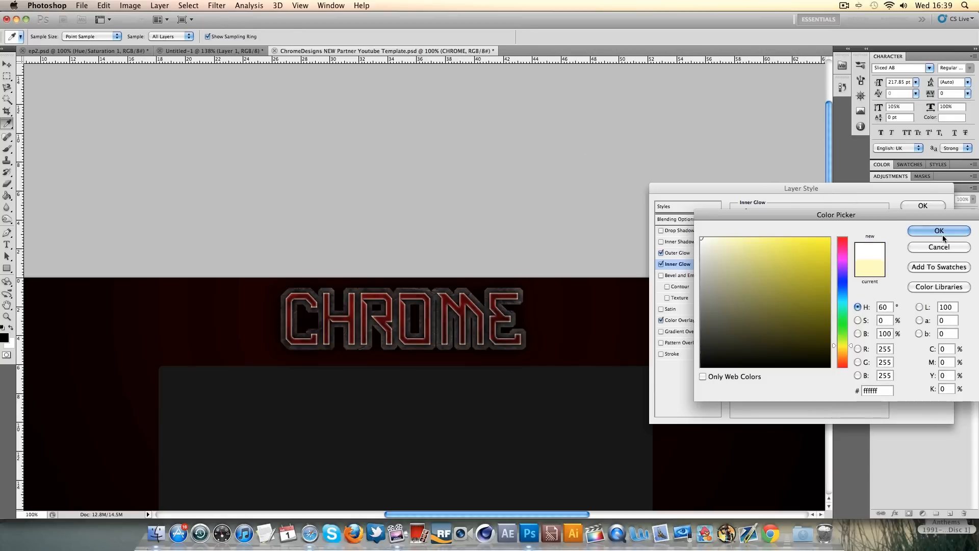
pyautogui.click(942, 234)
pyautogui.click(801, 225)
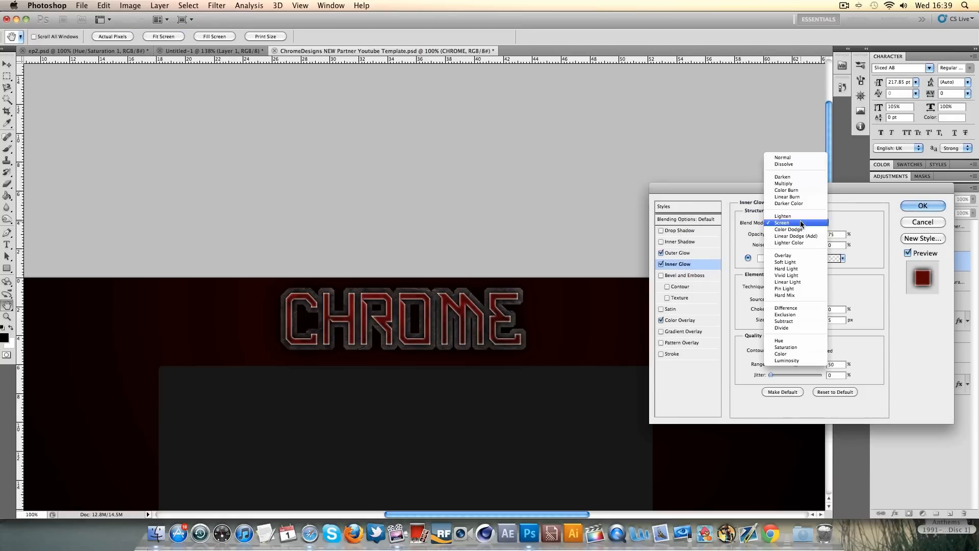
pyautogui.click(790, 258)
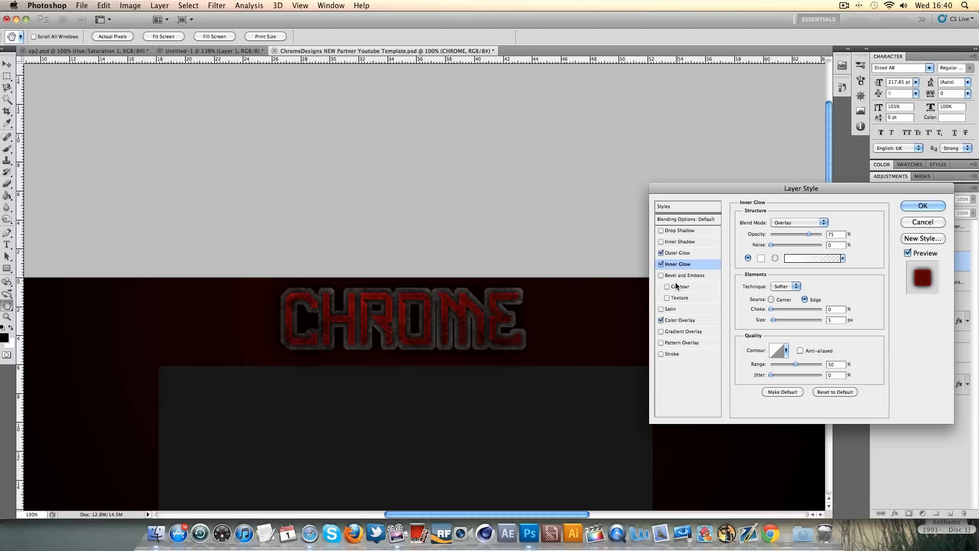
# Compare the CHROME text with and without the Inner Glow, keep its opacity at 75%, and apply the layer style
pyautogui.click(662, 264)
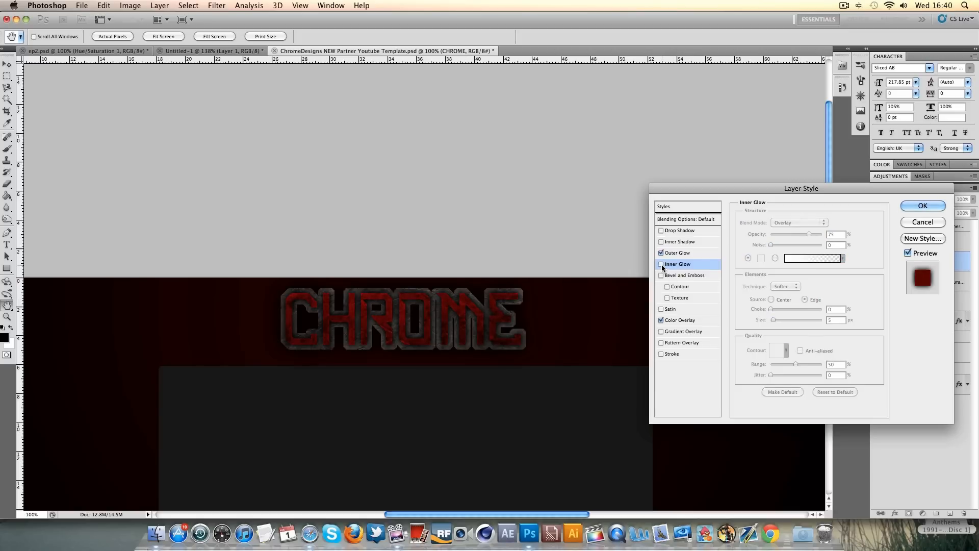
pyautogui.click(661, 264)
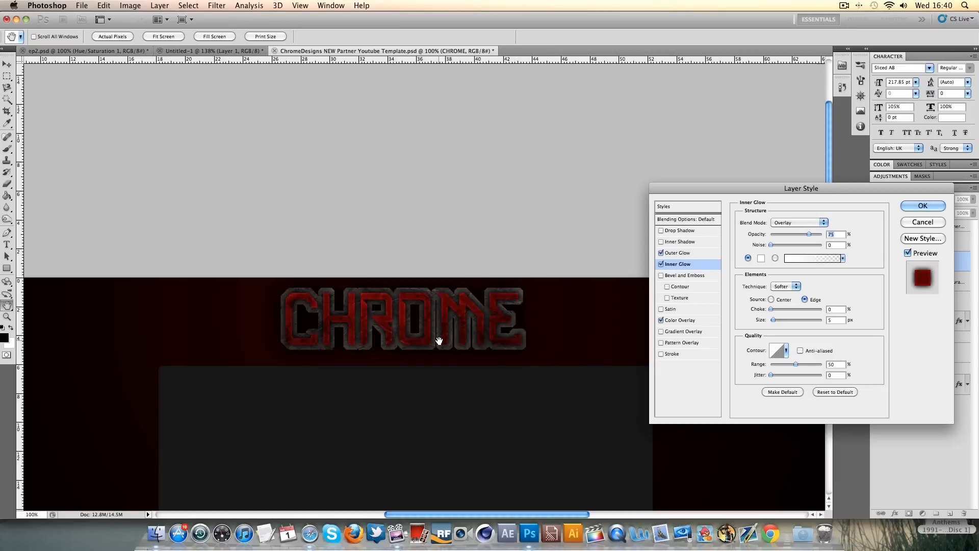
pyautogui.moveTo(810, 234); pyautogui.dragTo(855, 237)
pyautogui.write('75')
pyautogui.click(923, 205)
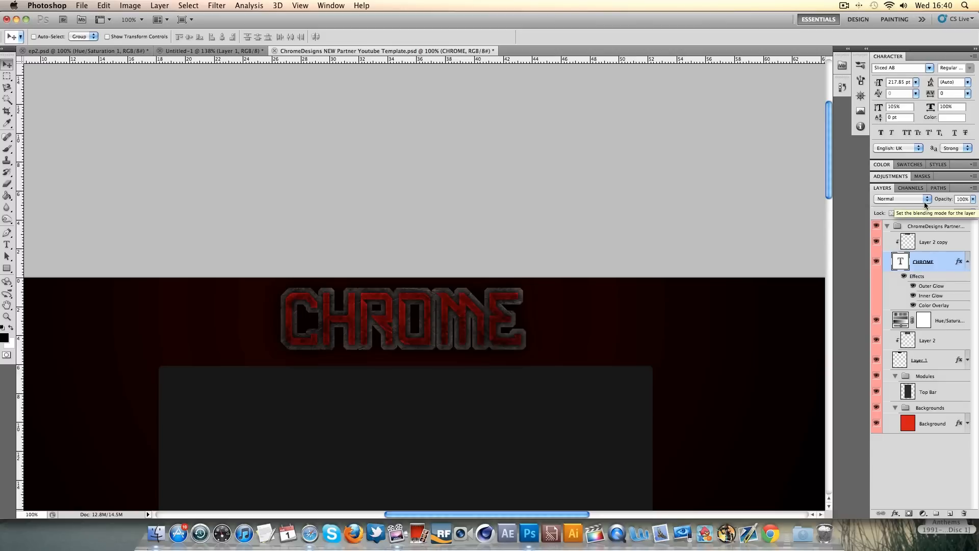
# Compare the CHROME title with the finished reference banner, and inspect its texture and glow up close
pyautogui.moveTo(563, 514); pyautogui.dragTo(564, 516)
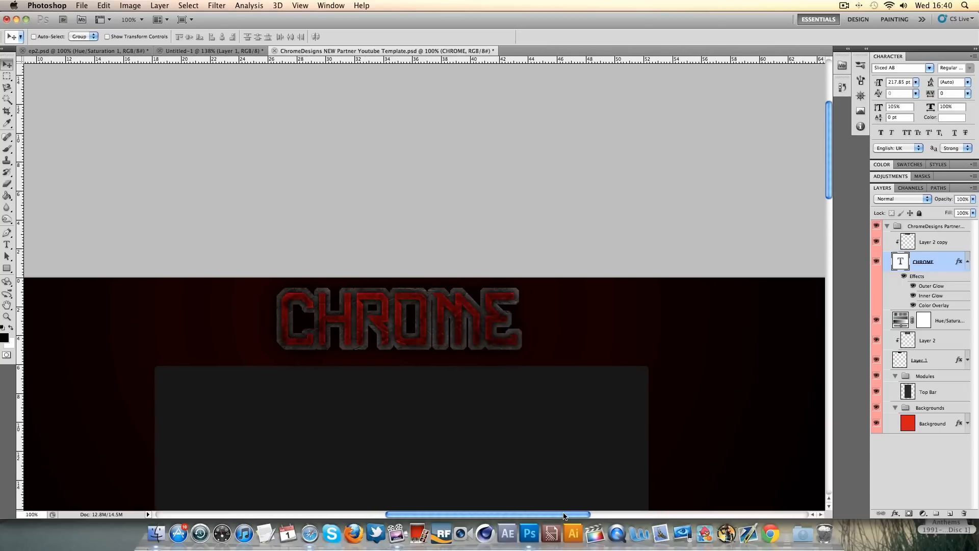
pyautogui.click(239, 51)
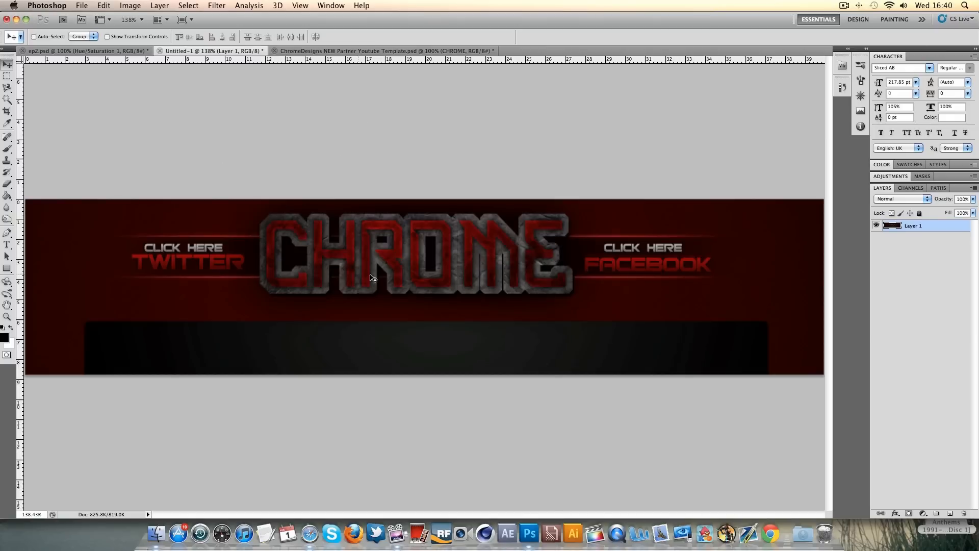
pyautogui.click(359, 51)
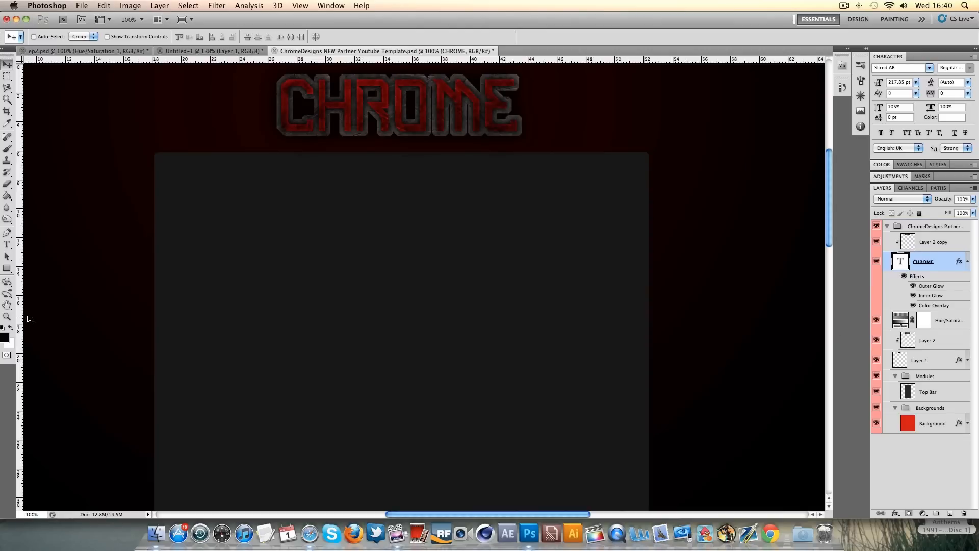
pyautogui.click(7, 316)
pyautogui.click(349, 131)
pyautogui.scroll(10, 408, 181)
pyautogui.rightClick(410, 179)
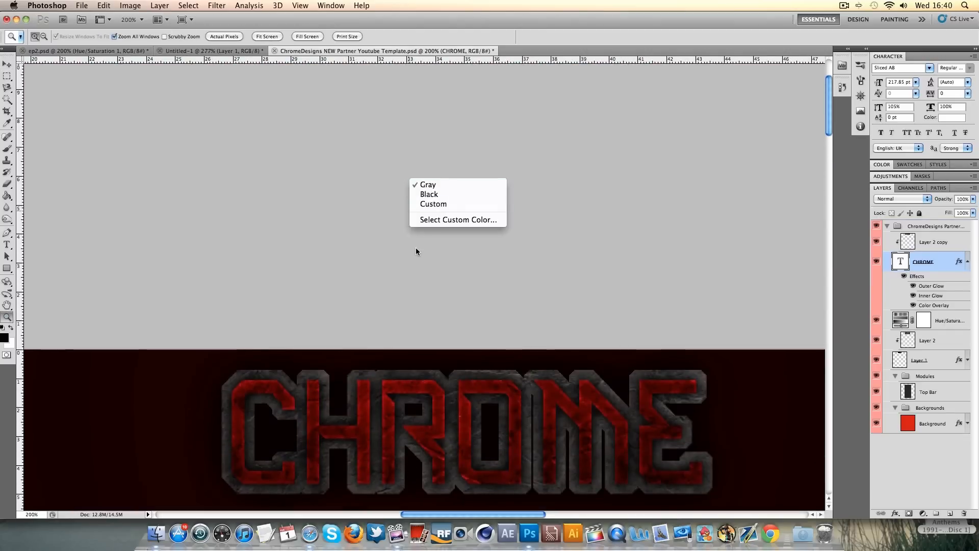
pyautogui.rightClick(419, 384)
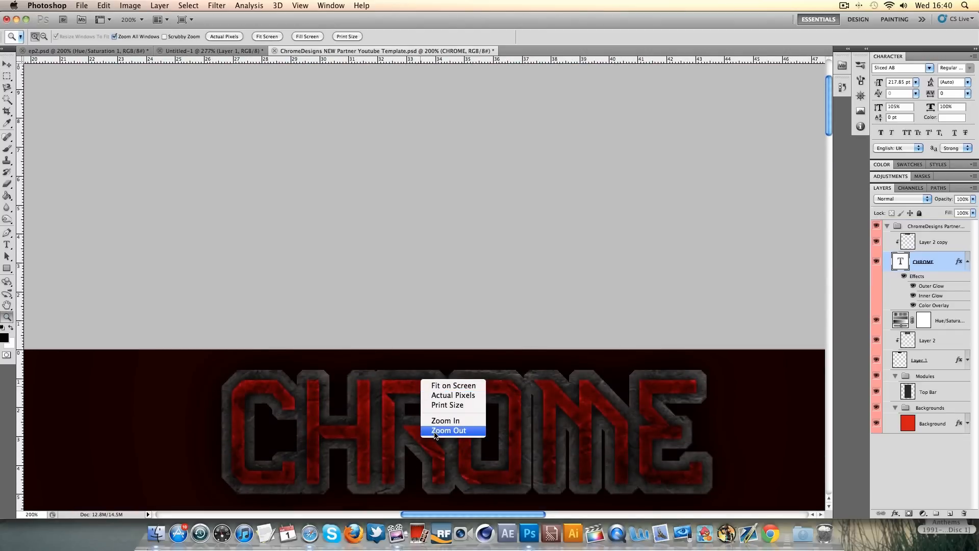
pyautogui.click(438, 431)
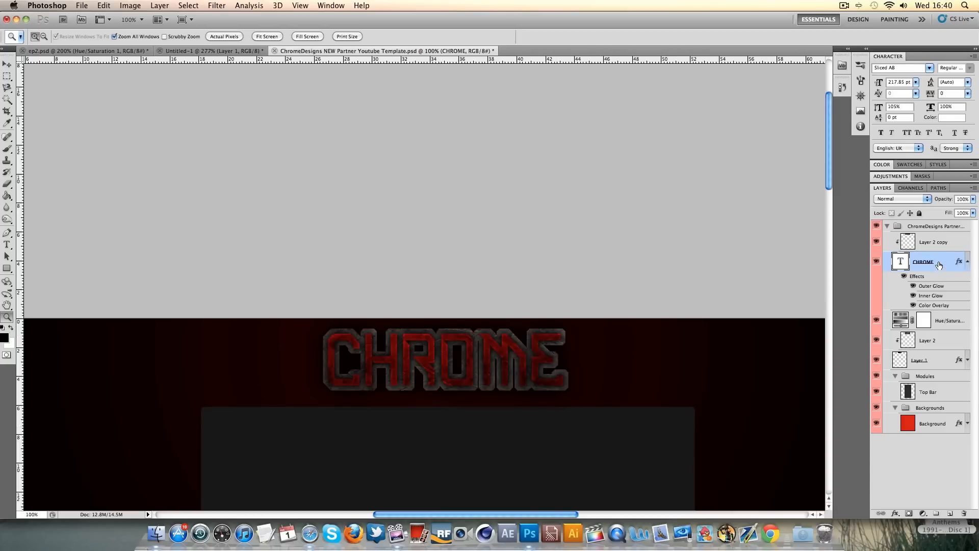
# Collapse the CHROME effects list and the Backgrounds group, and create a new layer directly above that group
pyautogui.click(968, 262)
pyautogui.click(936, 388)
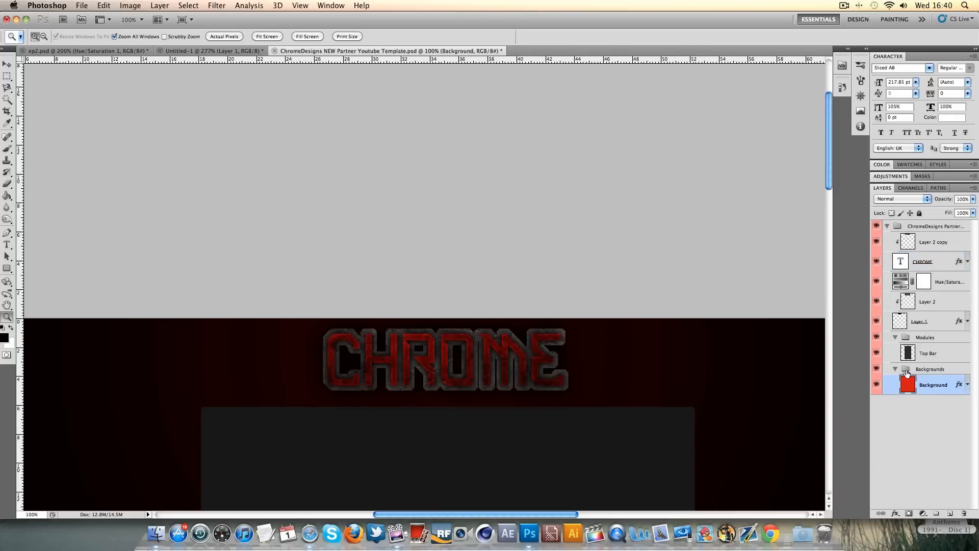
pyautogui.click(897, 369)
pyautogui.click(950, 513)
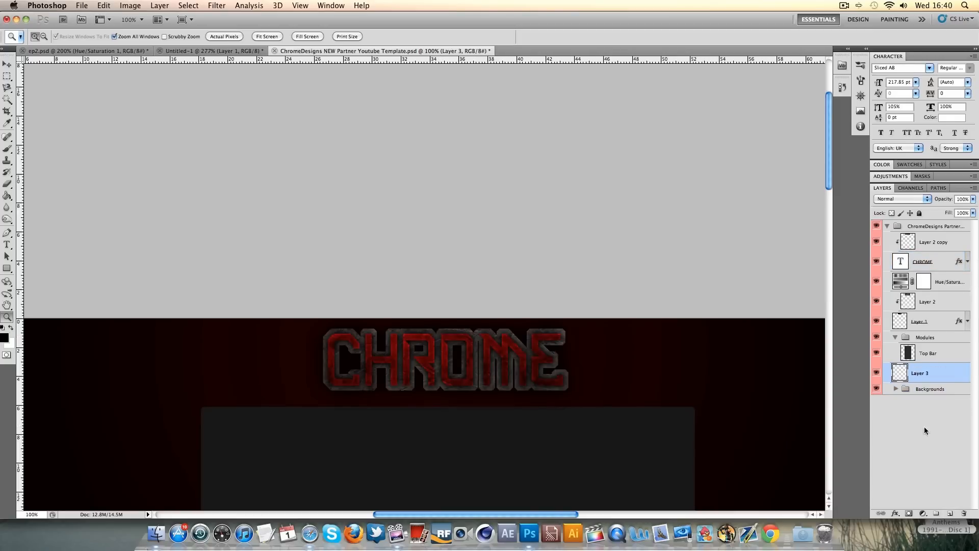
# Draw a black horizontal band about as wide as the dark grey panel behind the CHROME text, and move it slightly up
pyautogui.click(7, 267)
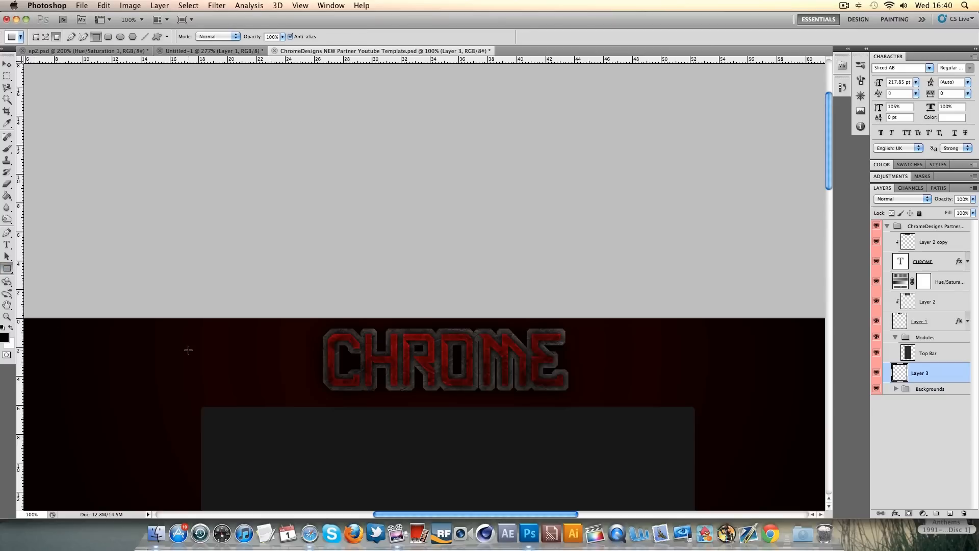
pyautogui.moveTo(196, 351); pyautogui.dragTo(693, 386)
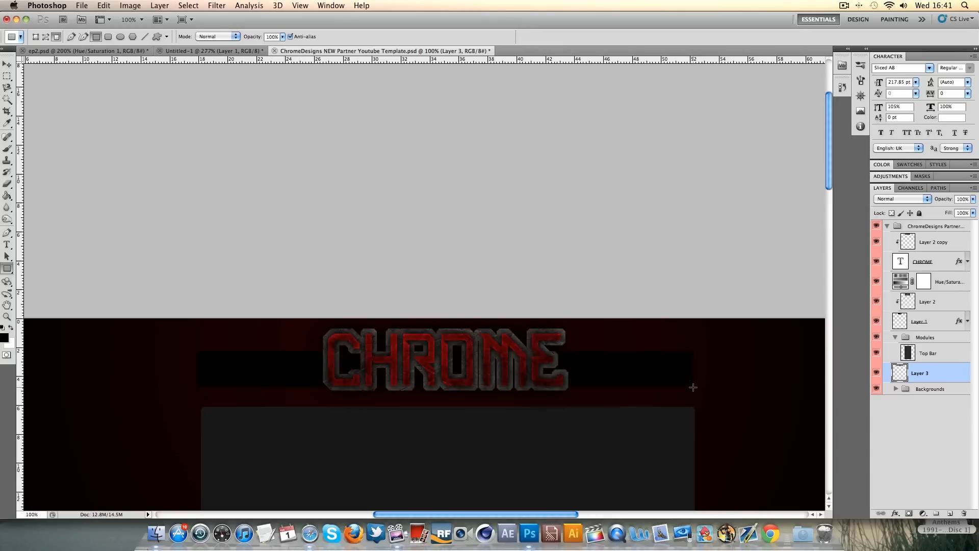
pyautogui.click(7, 64)
pyautogui.moveTo(248, 361); pyautogui.dragTo(243, 358)
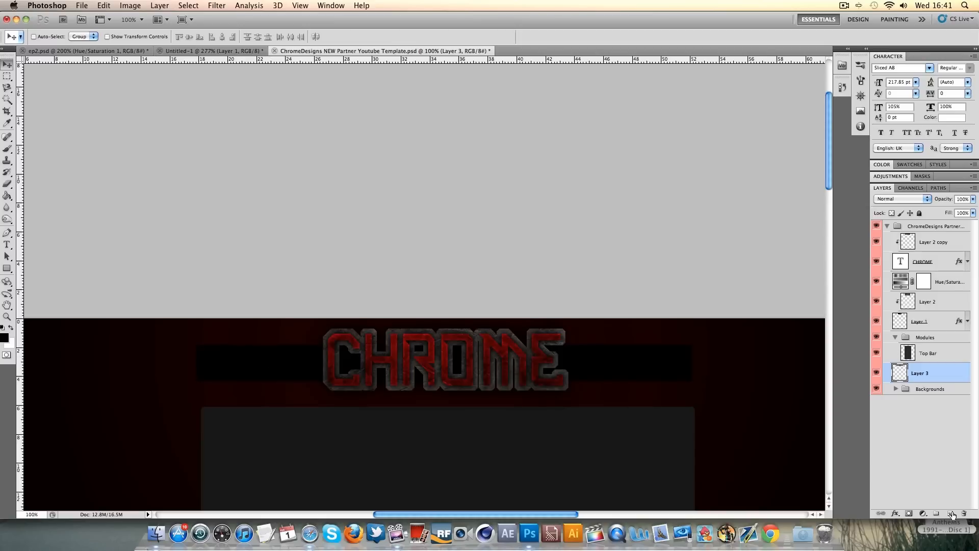
# On a new layer, draw a 1 px white horizontal line along the upper edge of the black band
pyautogui.click(952, 514)
pyautogui.click(7, 268)
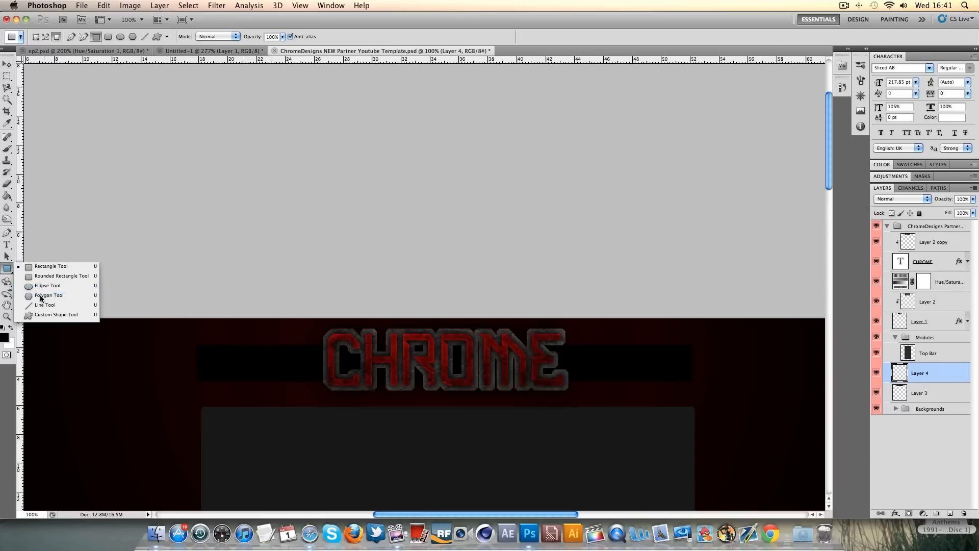
pyautogui.click(45, 305)
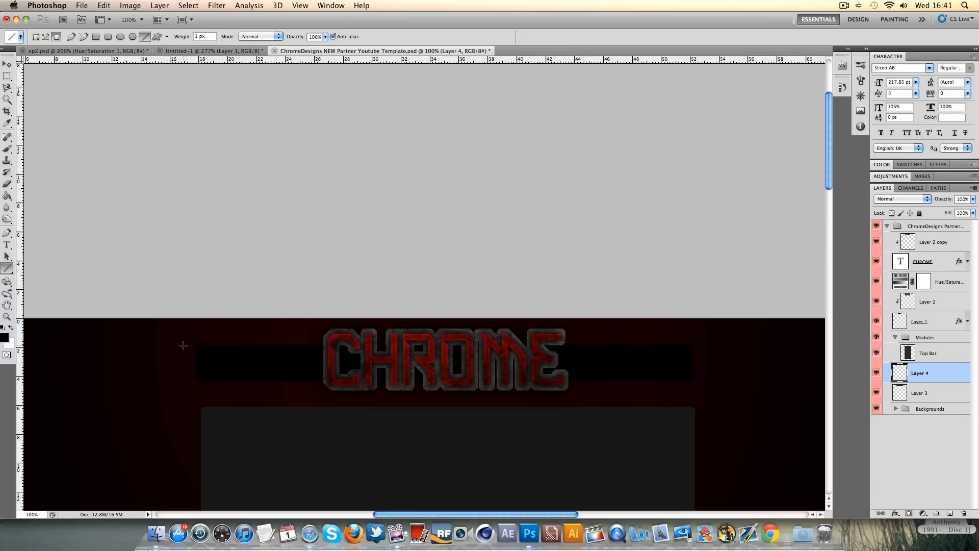
pyautogui.moveTo(196, 346); pyautogui.dragTo(676, 366)
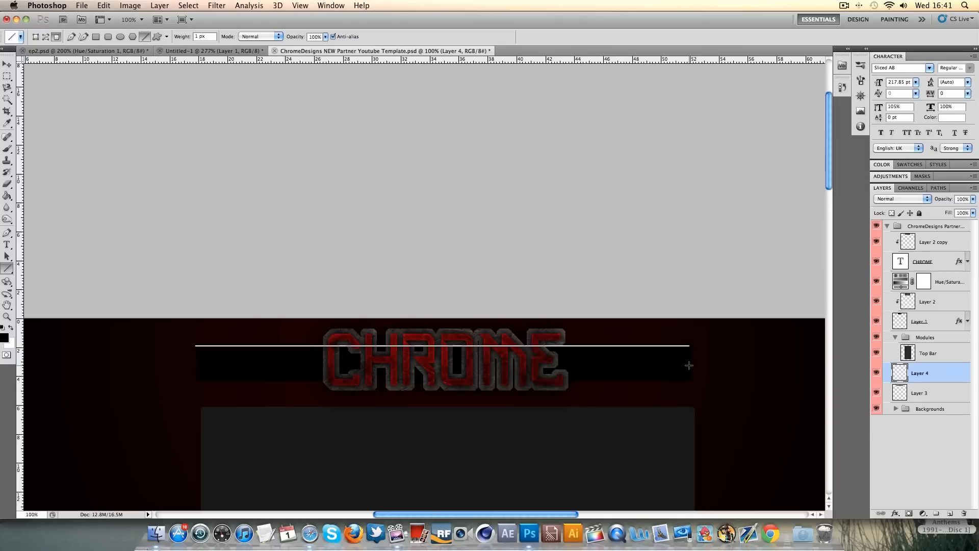
pyautogui.moveTo(691, 365); pyautogui.dragTo(689, 365)
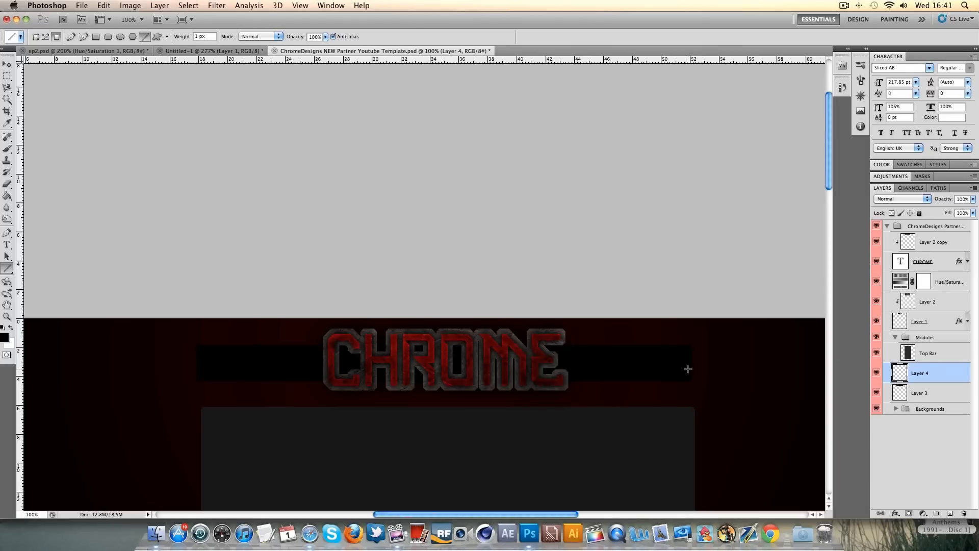
pyautogui.click(11, 329)
pyautogui.moveTo(199, 346); pyautogui.dragTo(690, 373)
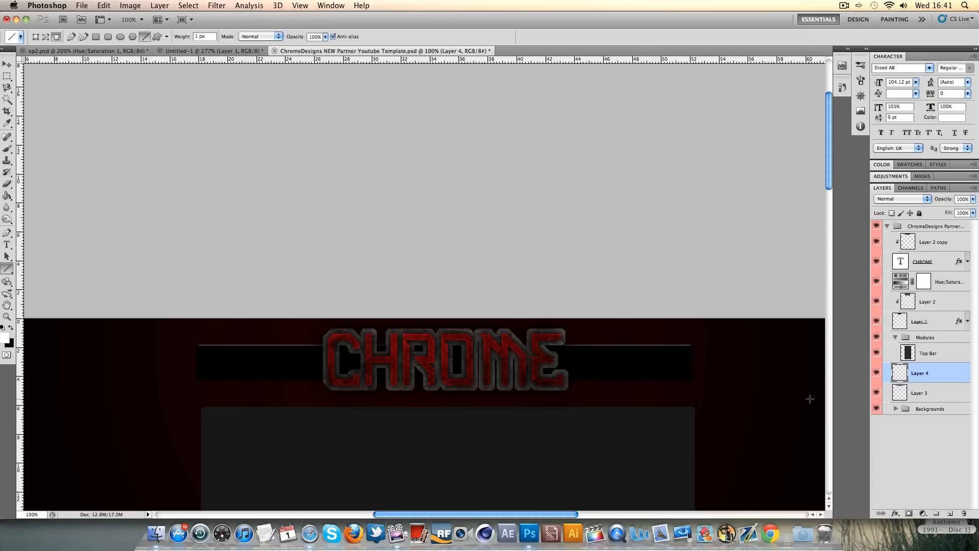
# Nudge the white line up by one pixel so it sits against the upper edge of the black band
pyautogui.click(6, 316)
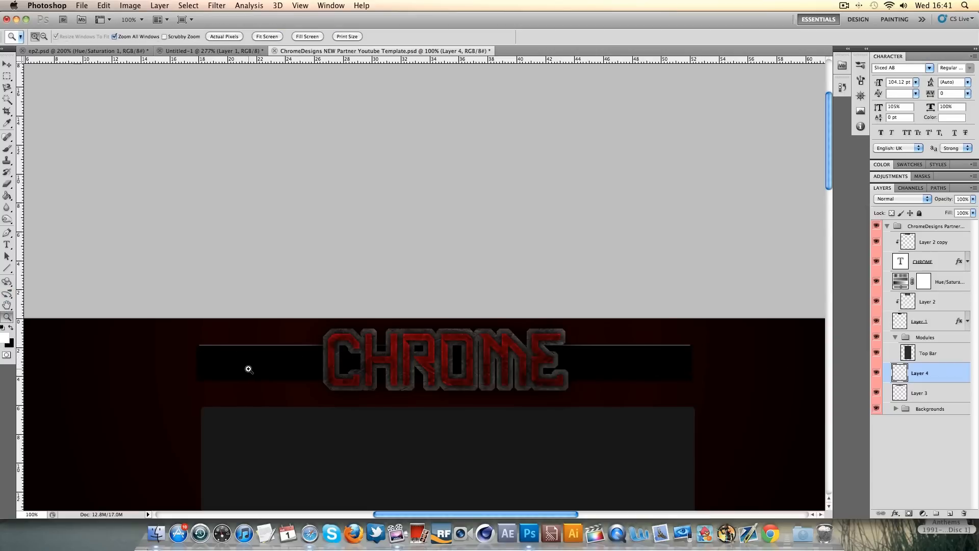
pyautogui.click(250, 369)
pyautogui.click(8, 66)
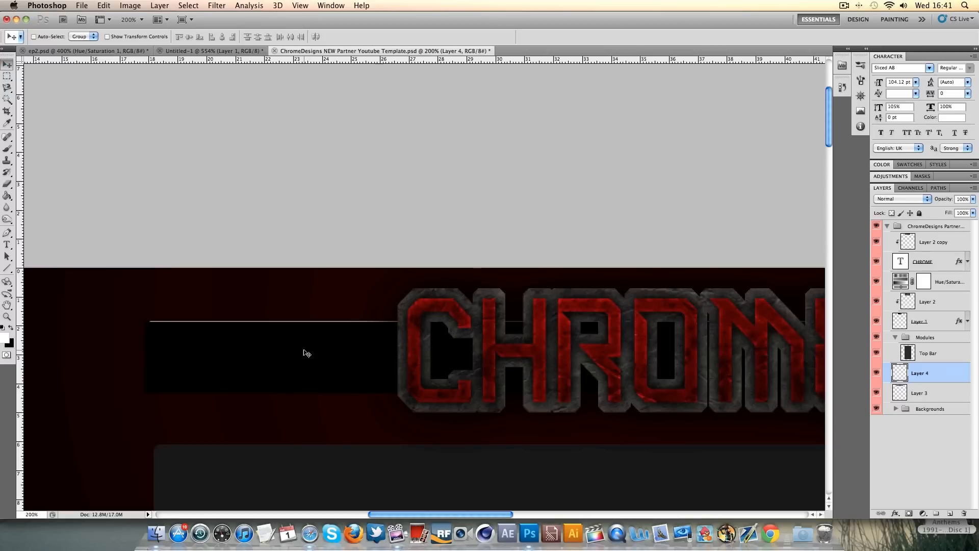
pyautogui.moveTo(416, 516); pyautogui.dragTo(494, 522)
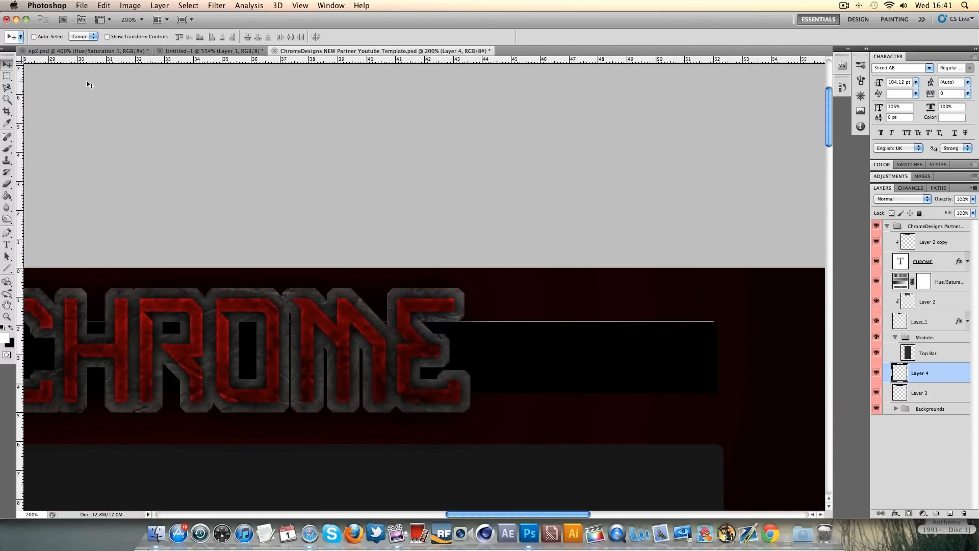
pyautogui.press('Up')
pyautogui.press('Up')
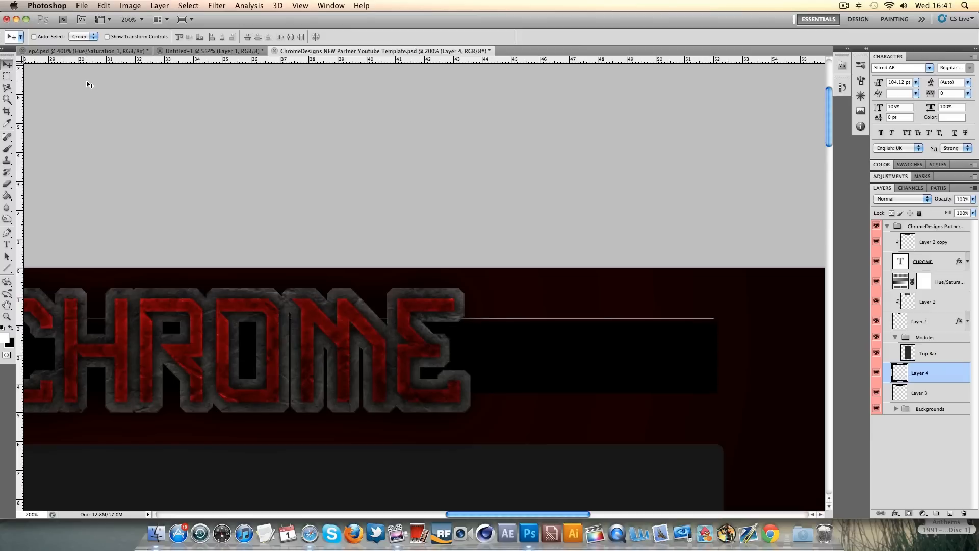
pyautogui.press('Down')
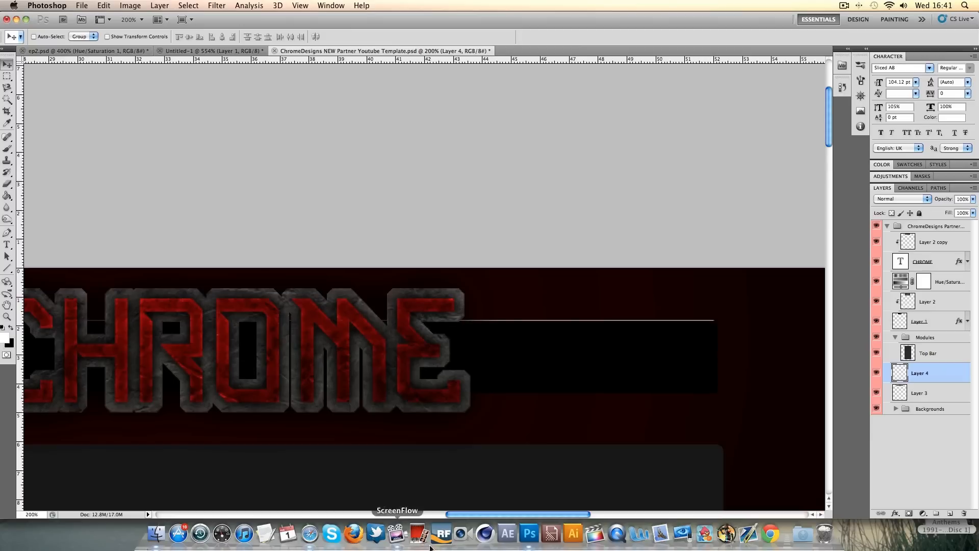
# Add a light red ff7d7d Color Overlay to the thin white line's layer
pyautogui.hscroll(-10, 449, 459)
pyautogui.rightClick(416, 384)
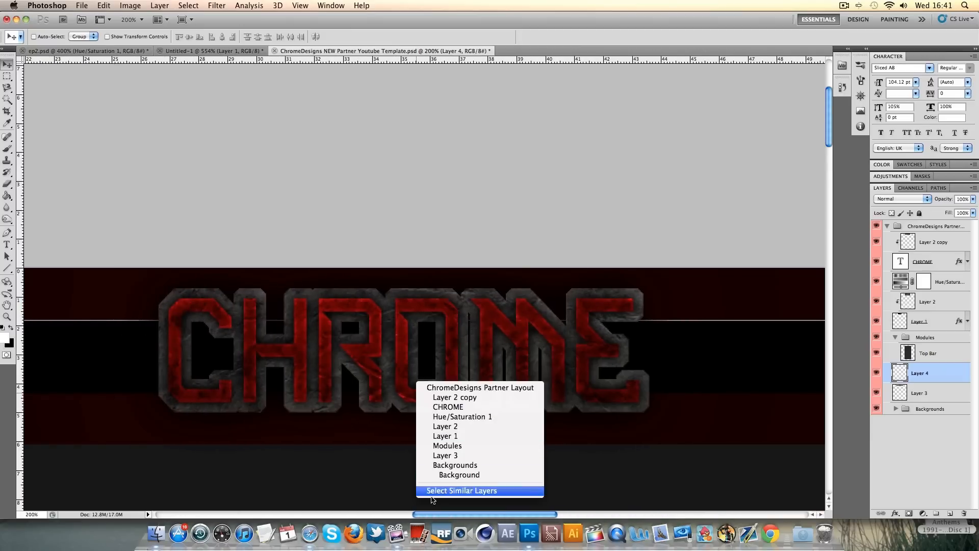
pyautogui.click(352, 406)
pyautogui.click(8, 316)
pyautogui.rightClick(136, 316)
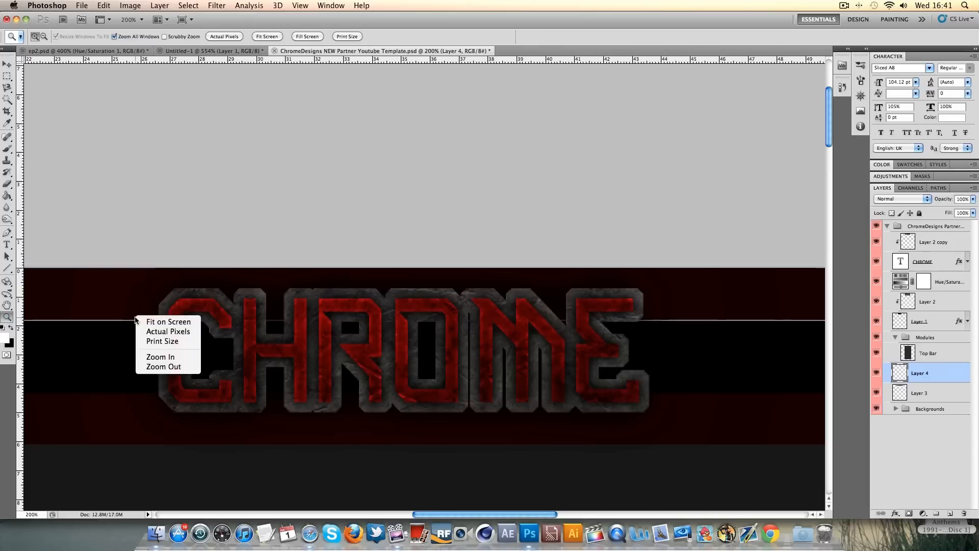
pyautogui.click(157, 367)
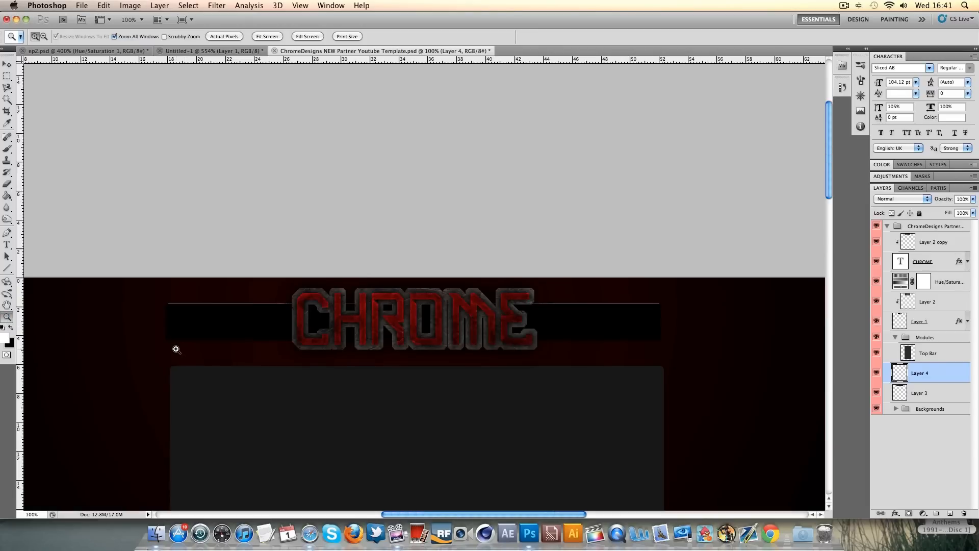
pyautogui.doubleClick(944, 378)
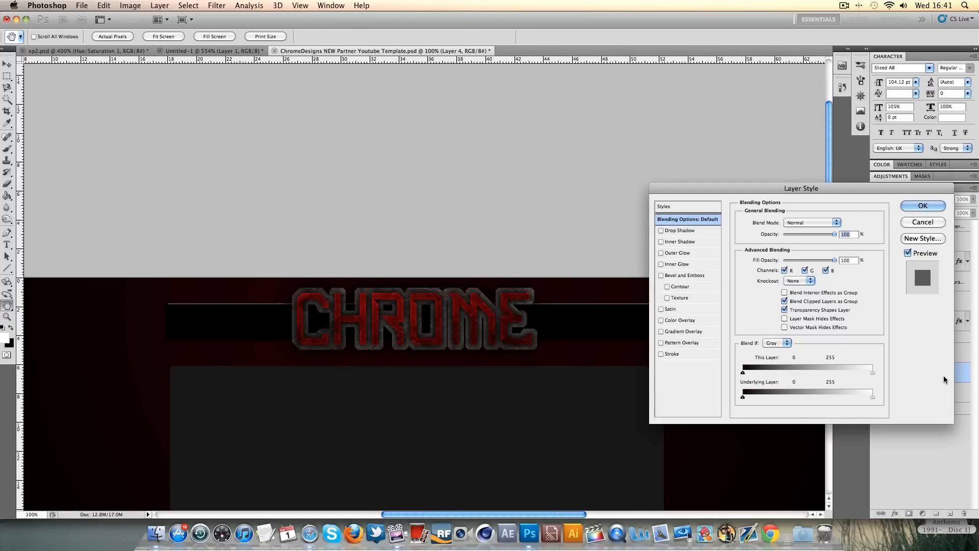
pyautogui.click(681, 320)
pyautogui.click(839, 222)
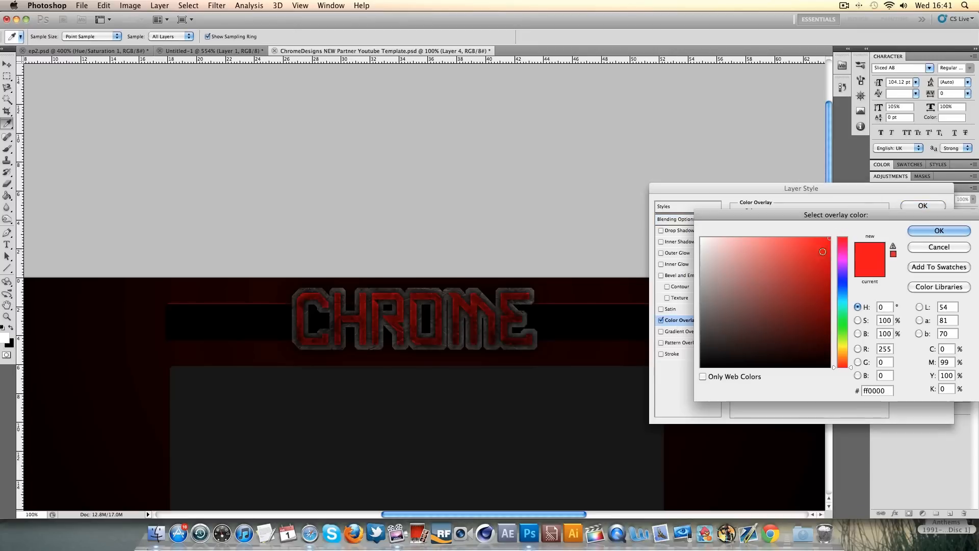
pyautogui.moveTo(760, 248); pyautogui.dragTo(870, 234)
pyautogui.click(762, 237)
pyautogui.click(767, 238)
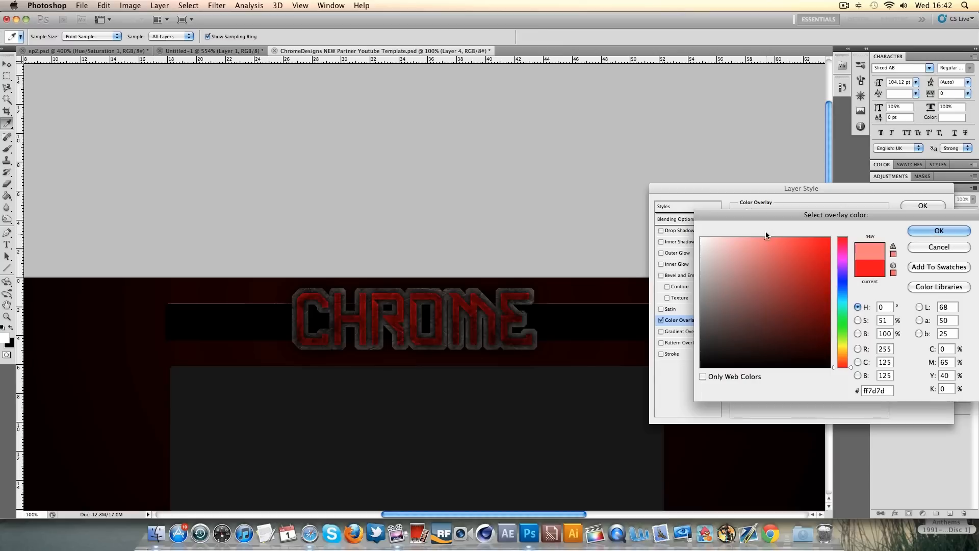
pyautogui.click(940, 231)
# Add an Outer Glow to the line with Normal blend mode and the red colour ff0000
pyautogui.click(661, 253)
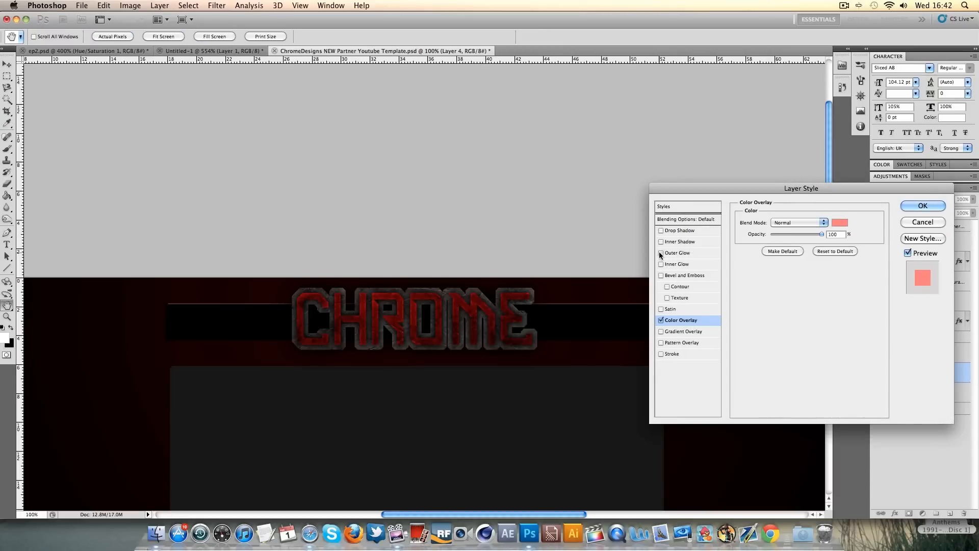
pyautogui.click(691, 253)
pyautogui.click(803, 223)
pyautogui.click(797, 157)
pyautogui.click(761, 258)
pyautogui.click(843, 237)
pyautogui.moveTo(797, 258); pyautogui.dragTo(963, 184)
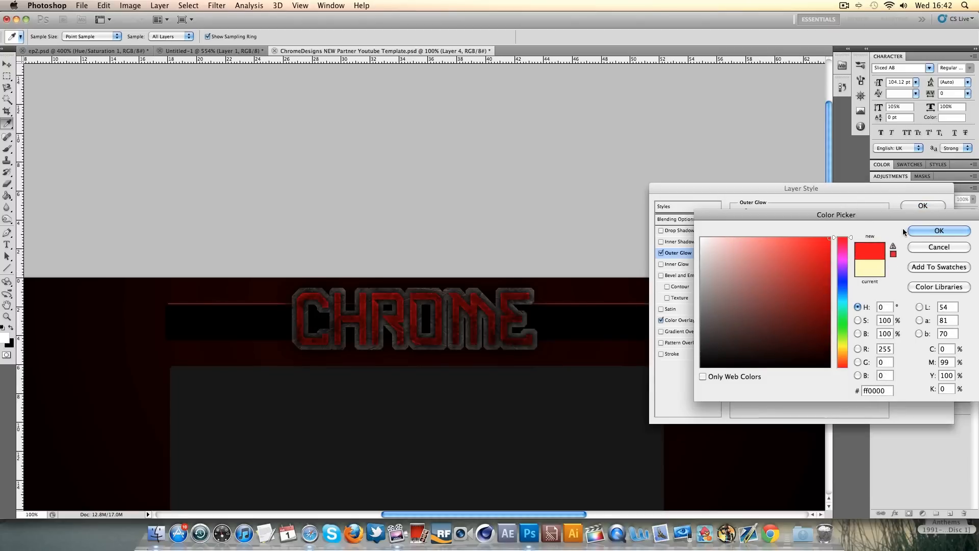
pyautogui.click(922, 232)
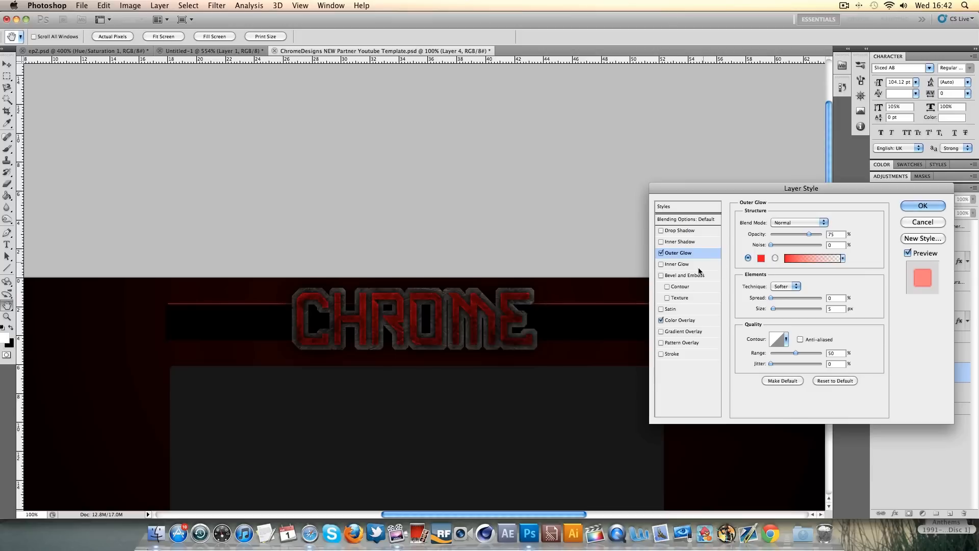
# Change the line's Color Overlay to the stronger red ff5757 and apply the layer style
pyautogui.click(680, 320)
pyautogui.click(837, 222)
pyautogui.moveTo(778, 256); pyautogui.dragTo(775, 228)
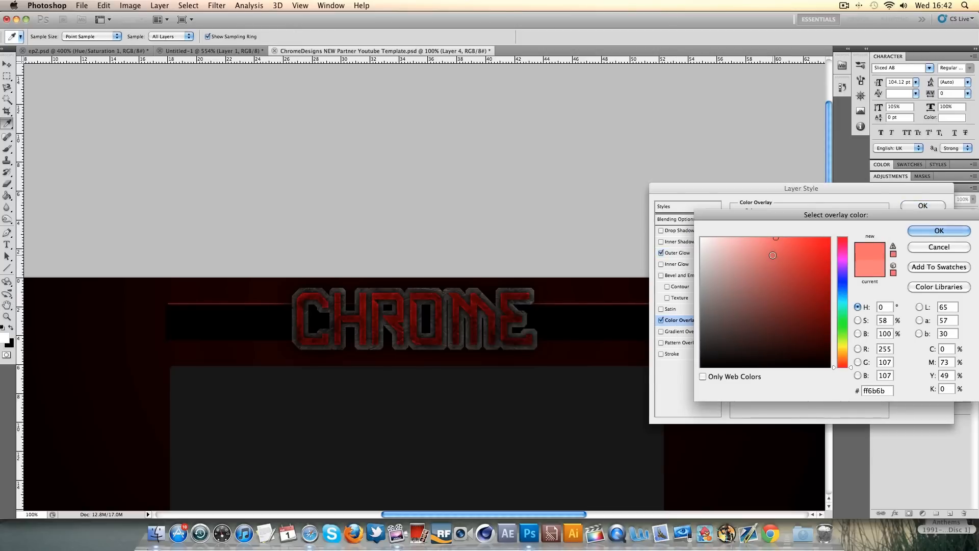
pyautogui.click(786, 238)
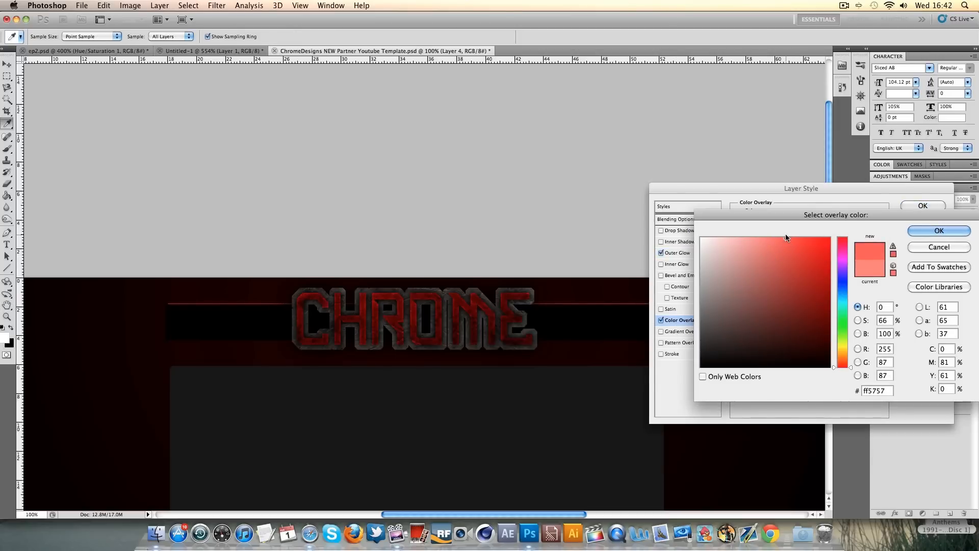
pyautogui.click(919, 232)
pyautogui.click(918, 205)
# Duplicate the glowing red line and align the copy with the lower edge of the black band
pyautogui.click(4, 66)
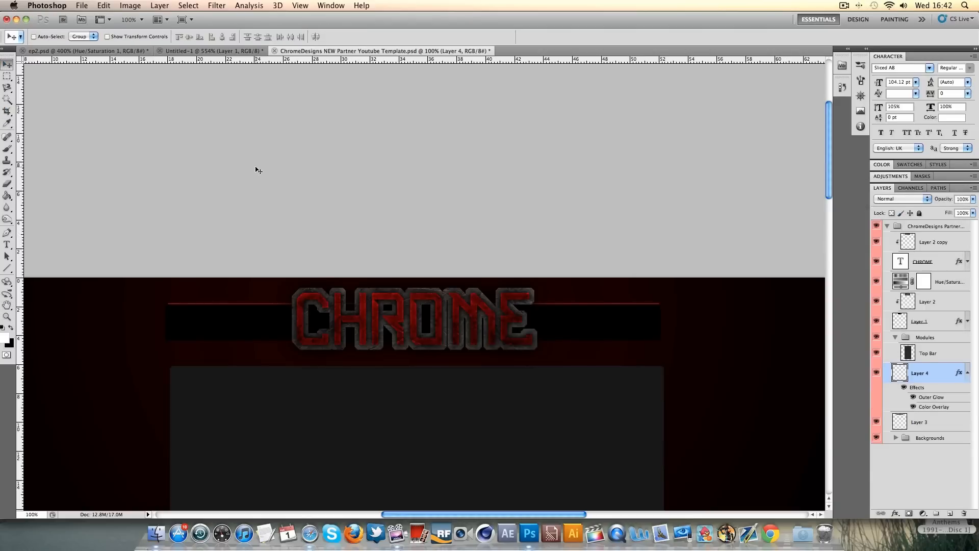
pyautogui.press('super+j')
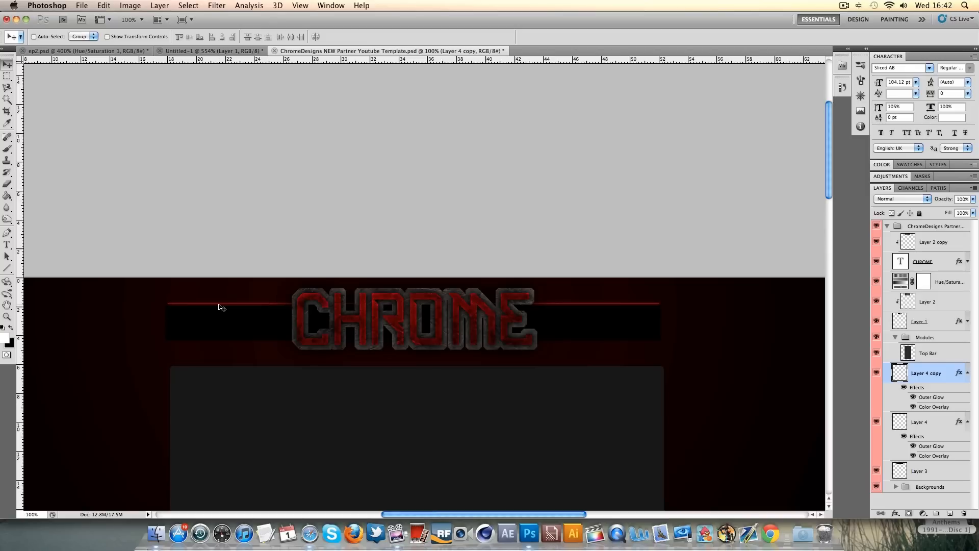
pyautogui.moveTo(219, 310); pyautogui.dragTo(220, 345)
pyautogui.press('Down')
pyautogui.press('Down')
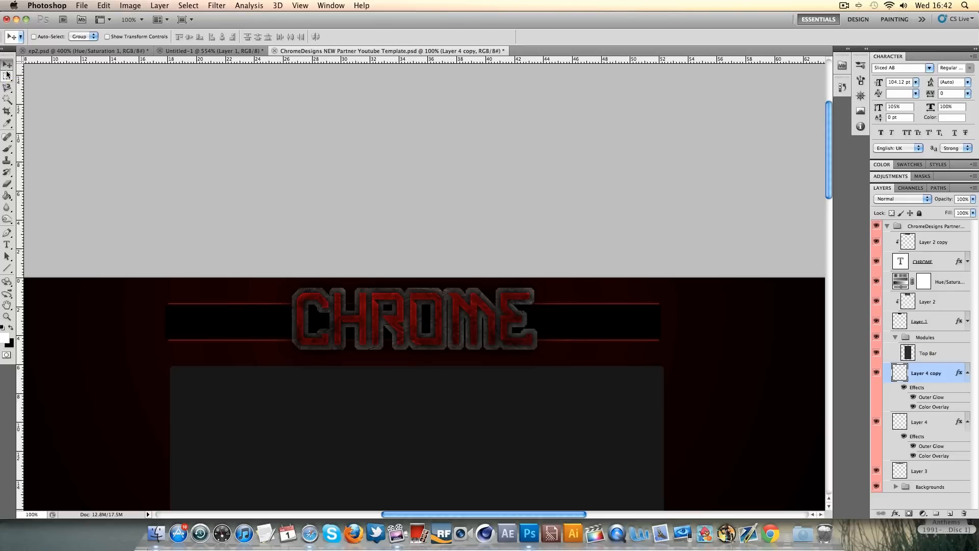
# Collapse both lines' effects and merge the two line layers with the black band layer into one
pyautogui.click(968, 374)
pyautogui.click(968, 393)
pyautogui.click(956, 416)
pyautogui.keyDown('shift'); pyautogui.click(941, 378); pyautogui.keyUp('shift')
pyautogui.click(912, 463)
pyautogui.click(923, 415)
pyautogui.keyDown('shift'); pyautogui.click(927, 378); pyautogui.keyUp('shift')
pyautogui.rightClick(928, 377)
pyautogui.click(856, 489)
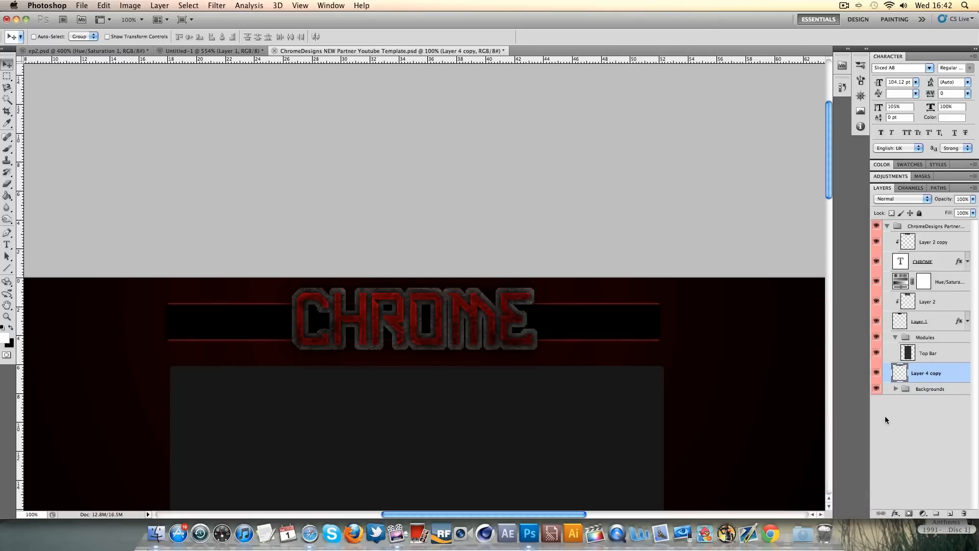
# Fade out both ends of the merged band and lines with a soft 360 px Eraser at 0% hardness
pyautogui.click(7, 183)
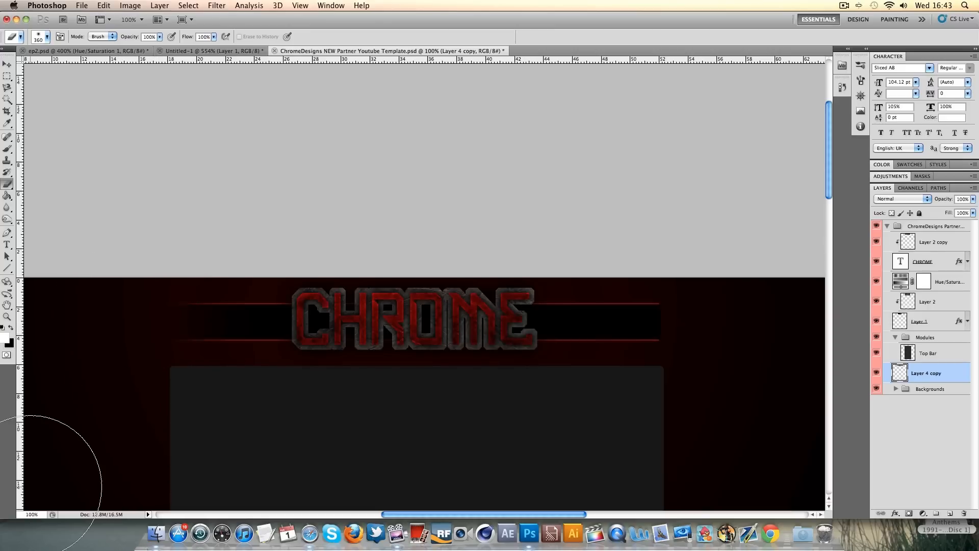
pyautogui.click(48, 40)
pyautogui.click(28, 87)
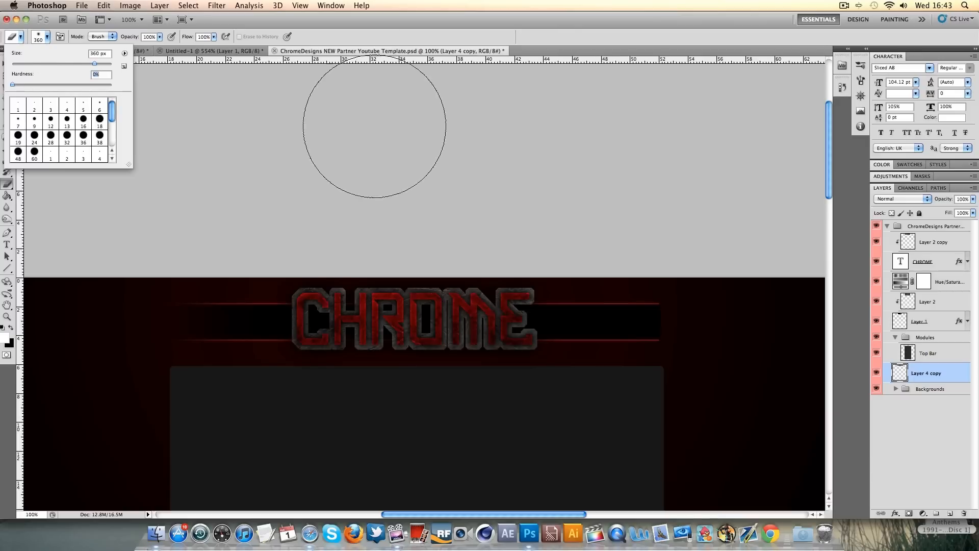
pyautogui.click(384, 126)
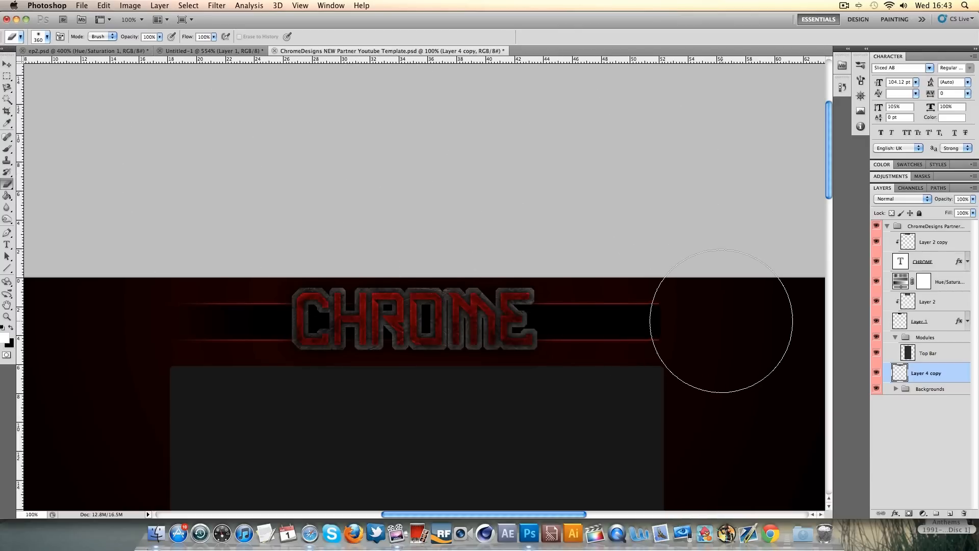
pyautogui.click(719, 321)
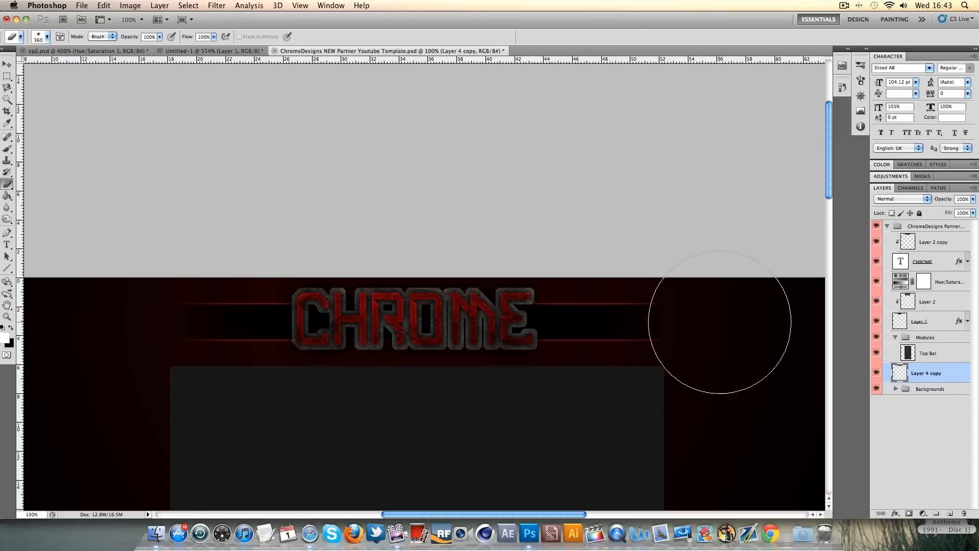
pyautogui.click(721, 328)
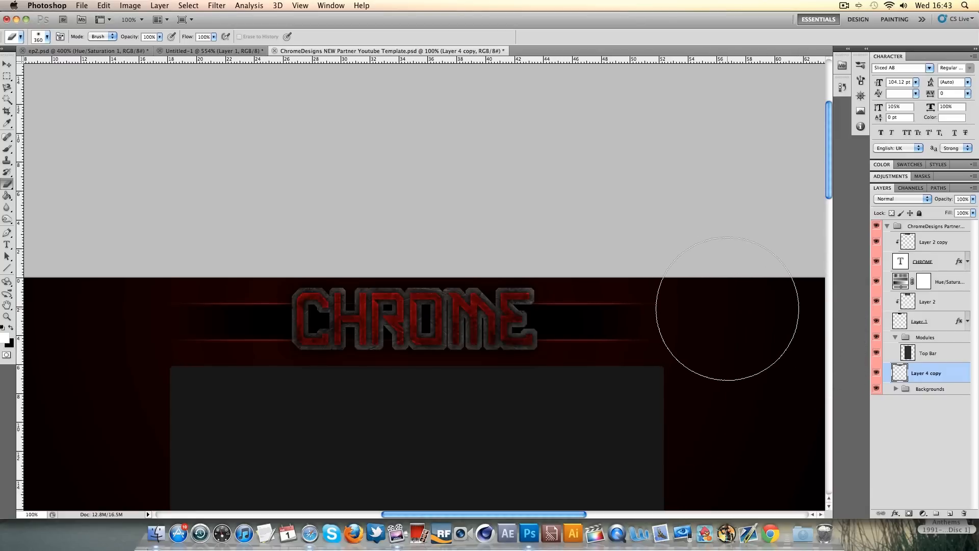
pyautogui.click(7, 317)
pyautogui.click(335, 309)
pyautogui.rightClick(326, 329)
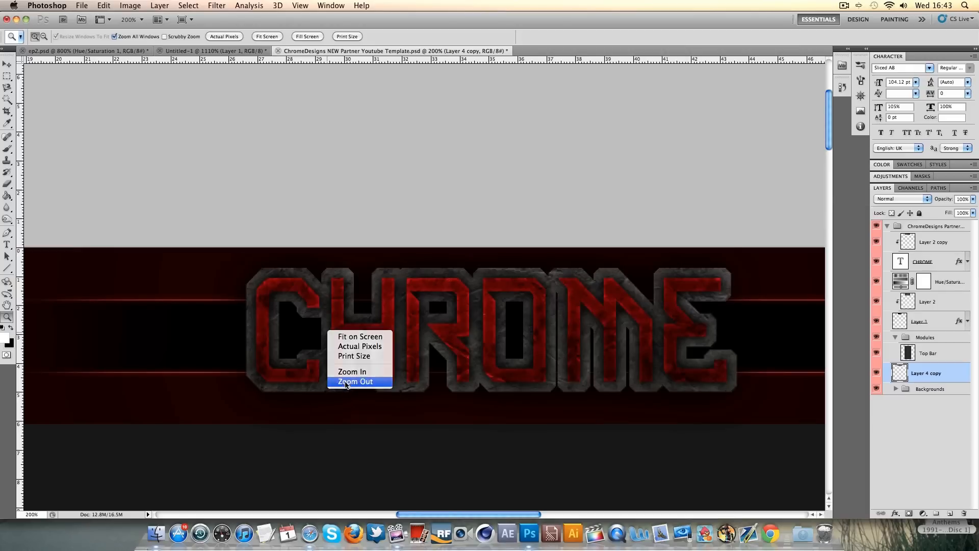
pyautogui.click(346, 383)
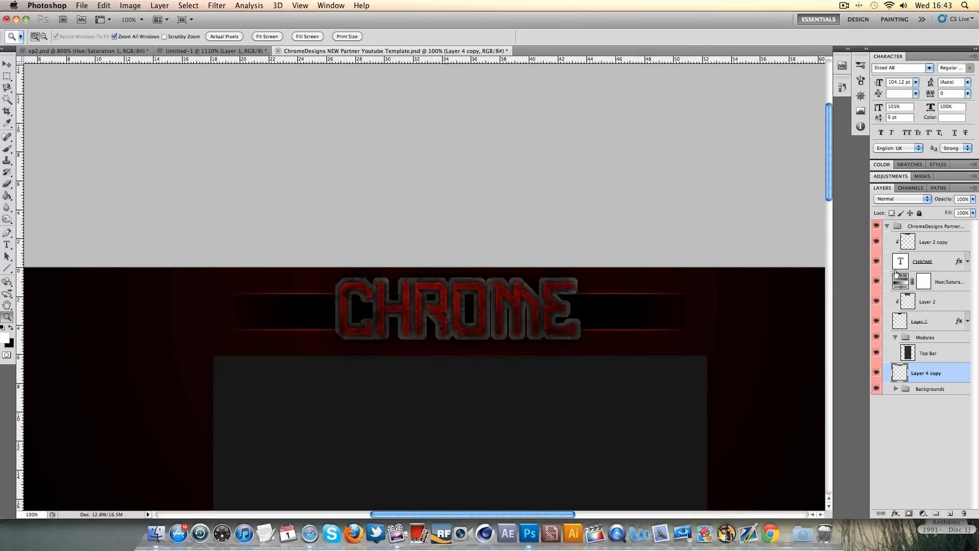
# Create a new layer above Layer 2 copy and start a text on the band before CHROME, using the Bitsumishi font
pyautogui.click(921, 246)
pyautogui.click(950, 513)
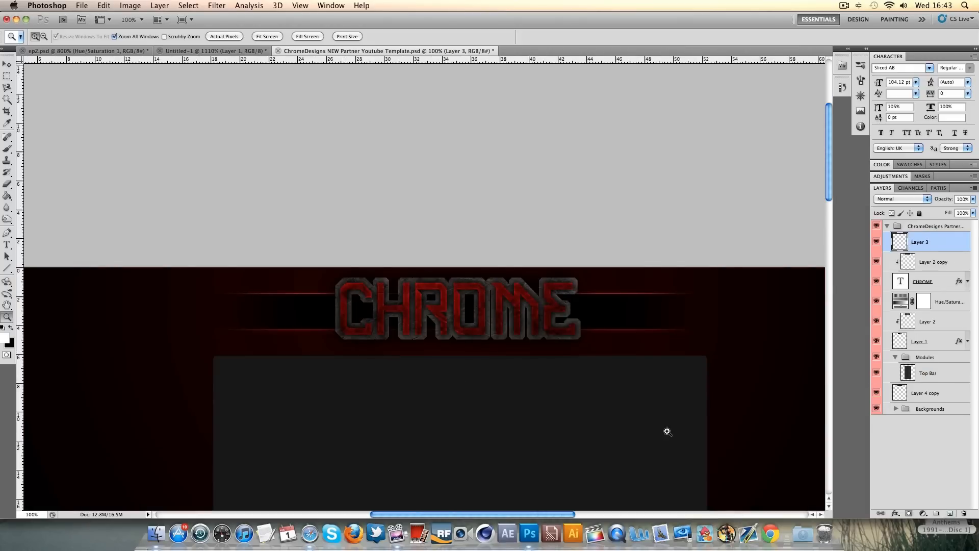
pyautogui.click(8, 246)
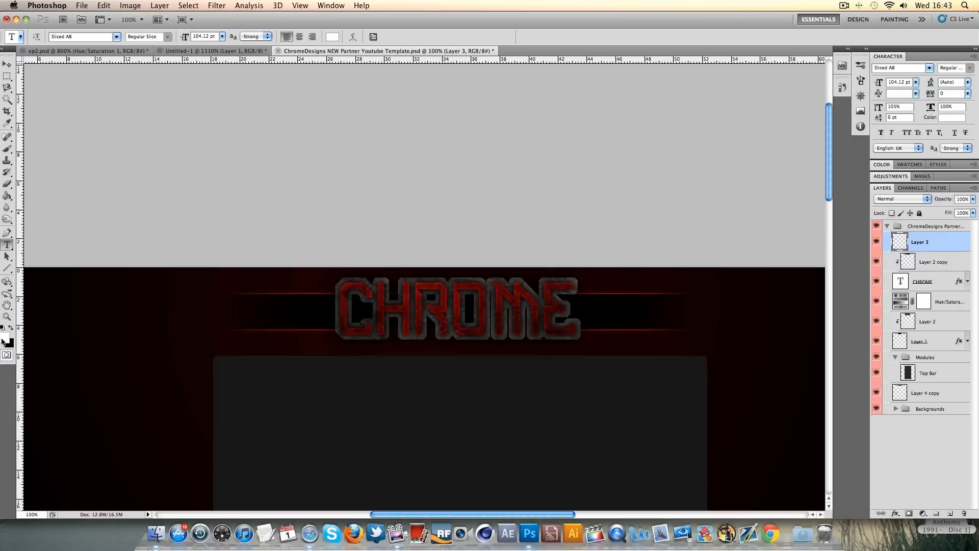
pyautogui.click(258, 314)
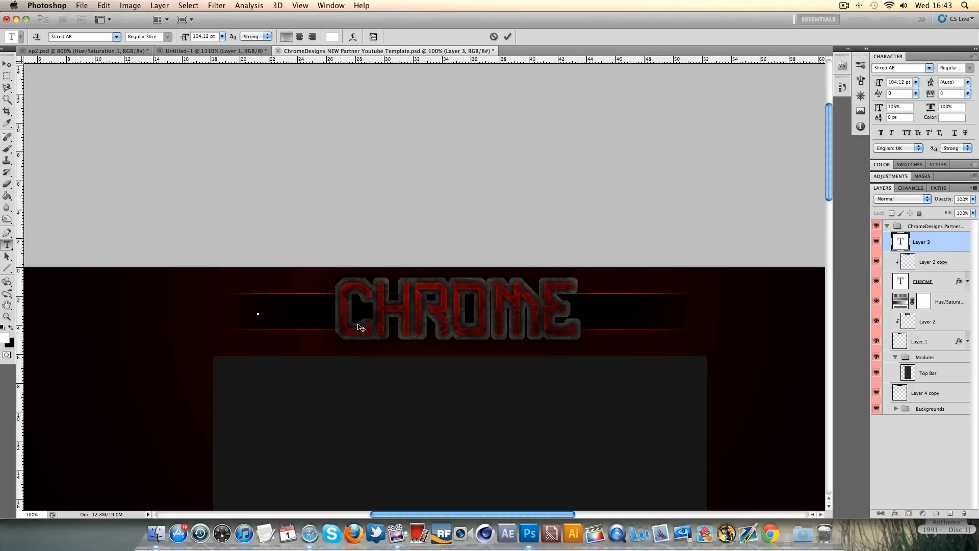
pyautogui.moveTo(96, 37); pyautogui.dragTo(0, 38)
pyautogui.click(116, 37)
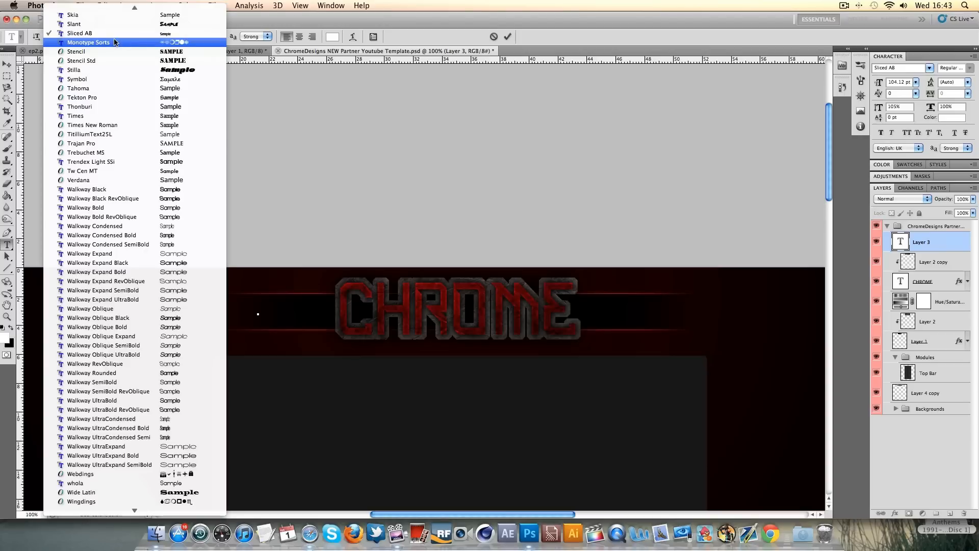
pyautogui.click(11, 65)
pyautogui.write('Bitsumishi')
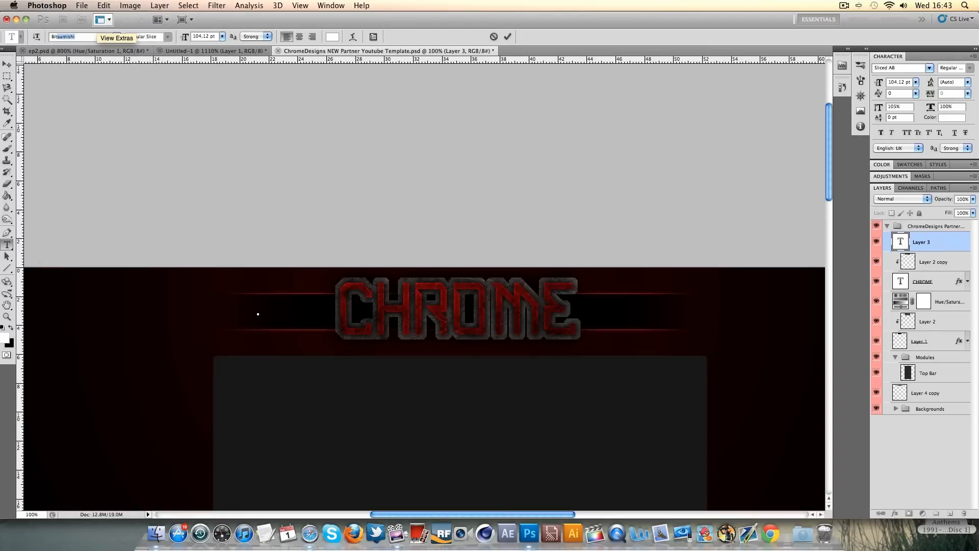
pyautogui.press('Return')
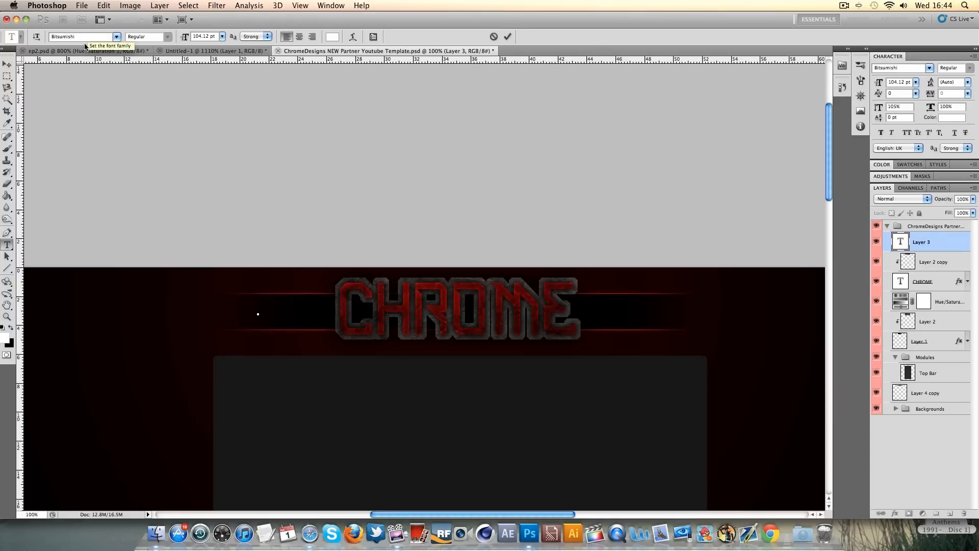
# Set the text colour to bright red and enter the text Twitter
pyautogui.click(332, 36)
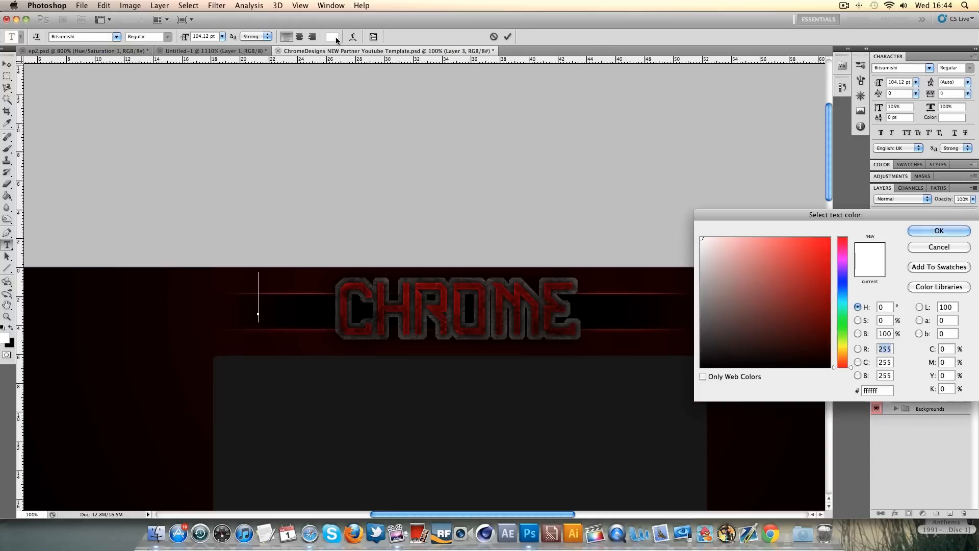
pyautogui.click(830, 238)
pyautogui.click(926, 233)
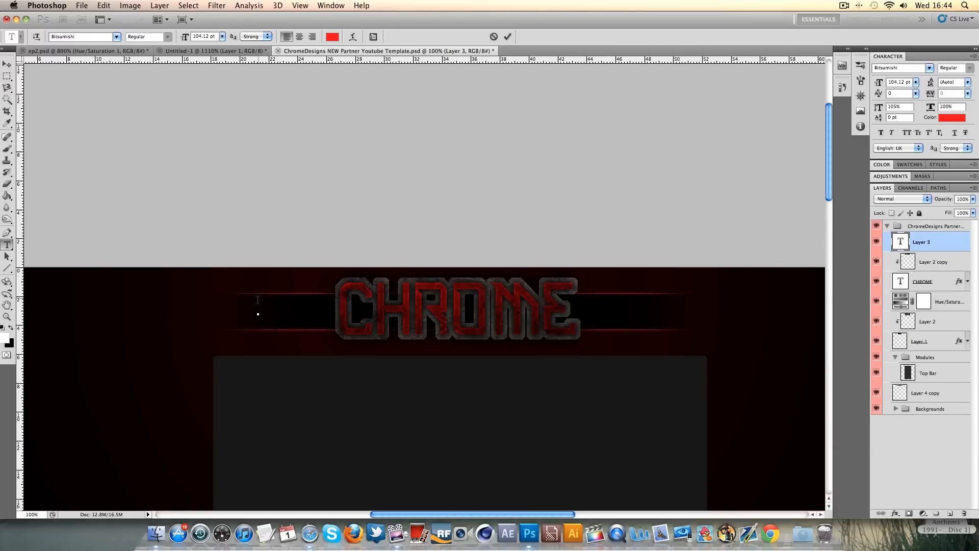
pyautogui.write('TWITTER')
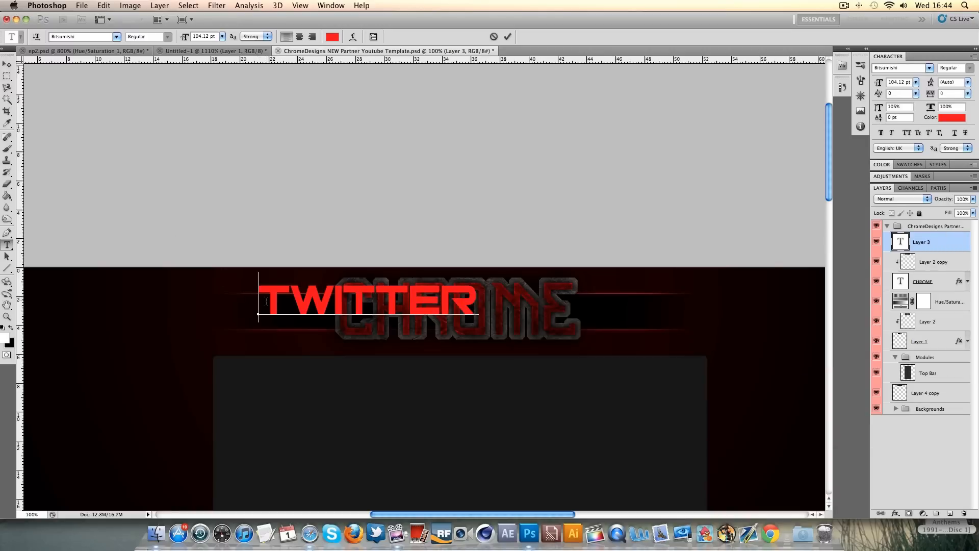
pyautogui.doubleClick(266, 300)
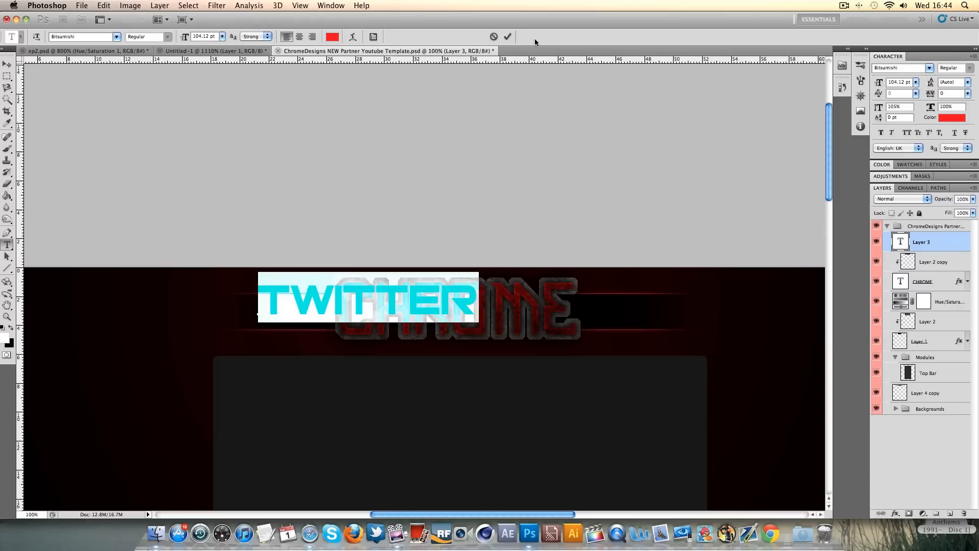
pyautogui.click(508, 36)
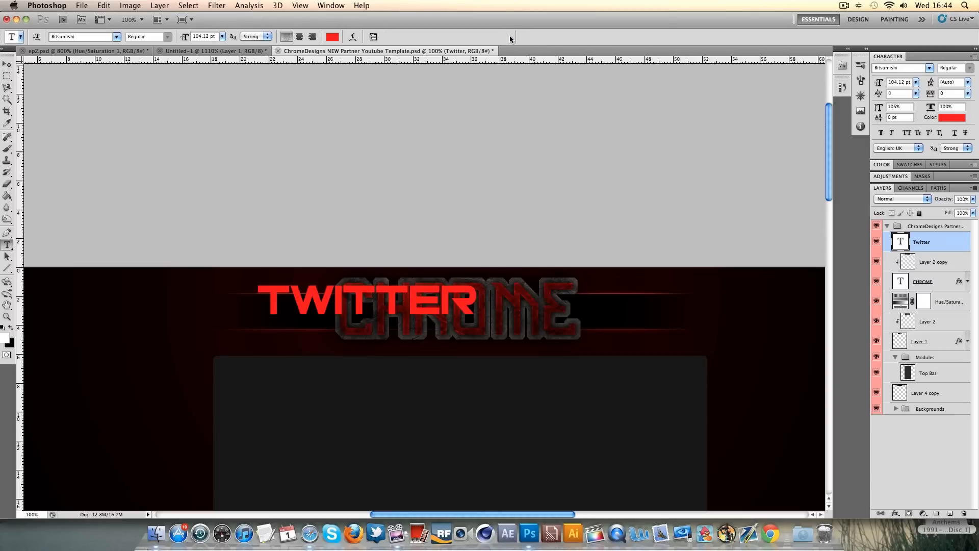
# Scale the Twitter text down to about 39 pt and place it between the red lines, just before CHROME
pyautogui.press('super+t')
pyautogui.moveTo(479, 271); pyautogui.dragTo(315, 319)
pyautogui.click(506, 36)
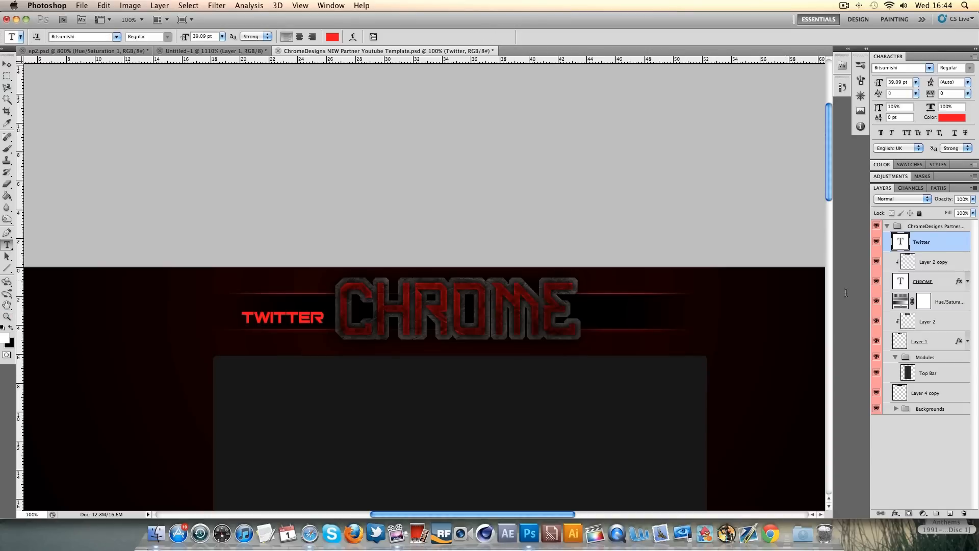
# Add a Gradient Overlay to the Twitter text, running from dark red 4d0000 to red a10000
pyautogui.doubleClick(959, 249)
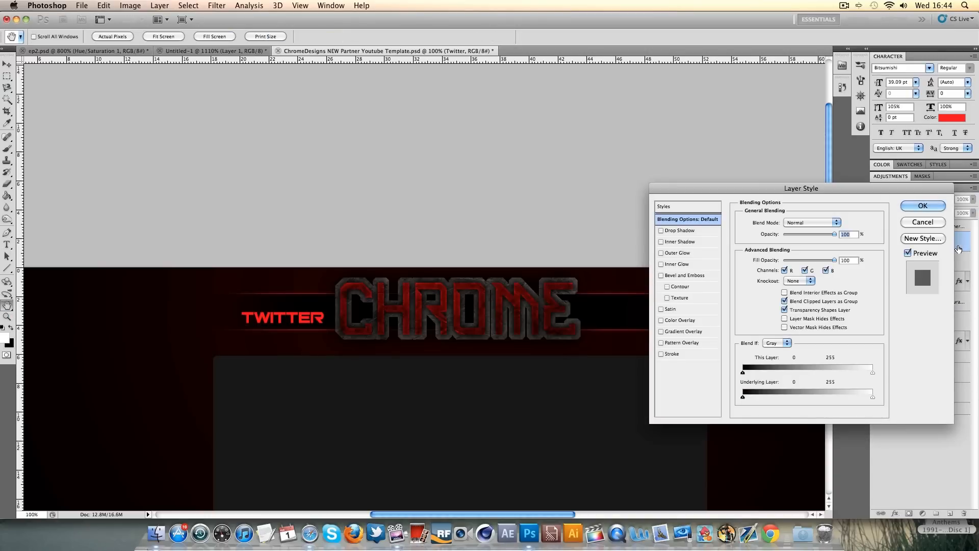
pyautogui.click(661, 332)
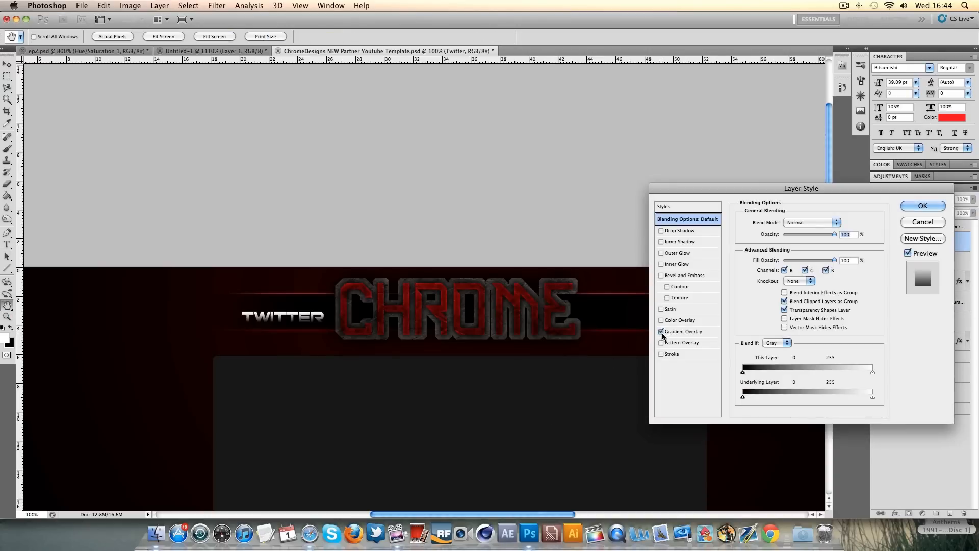
pyautogui.click(692, 331)
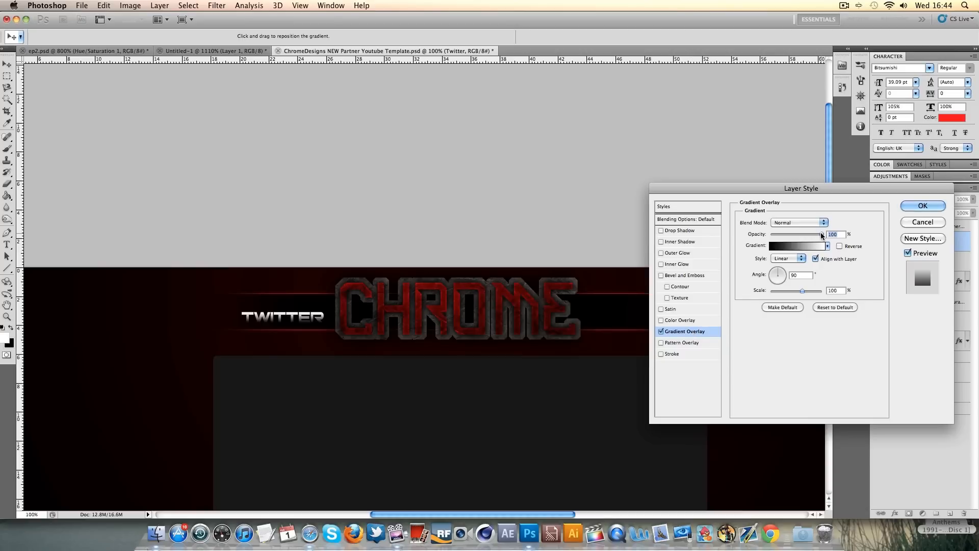
pyautogui.moveTo(820, 235)
pyautogui.mouseDown()
pyautogui.moveTo(778, 243)
pyautogui.moveTo(823, 241)
pyautogui.mouseUp()
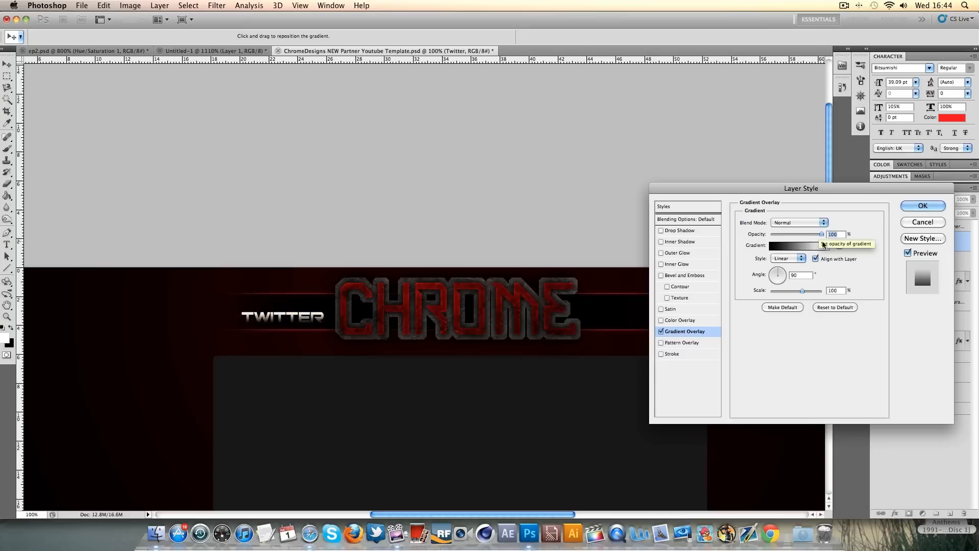
pyautogui.click(793, 243)
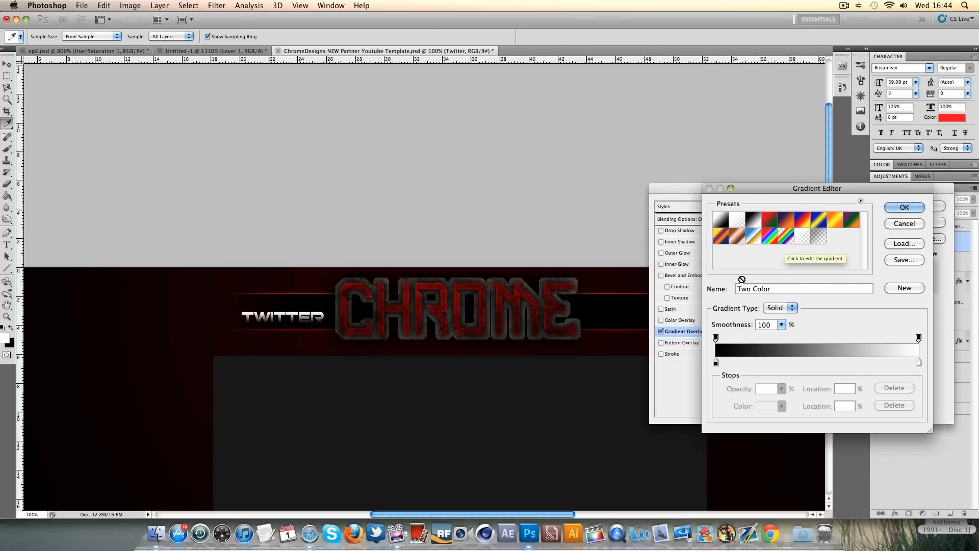
pyautogui.doubleClick(714, 363)
pyautogui.click(814, 328)
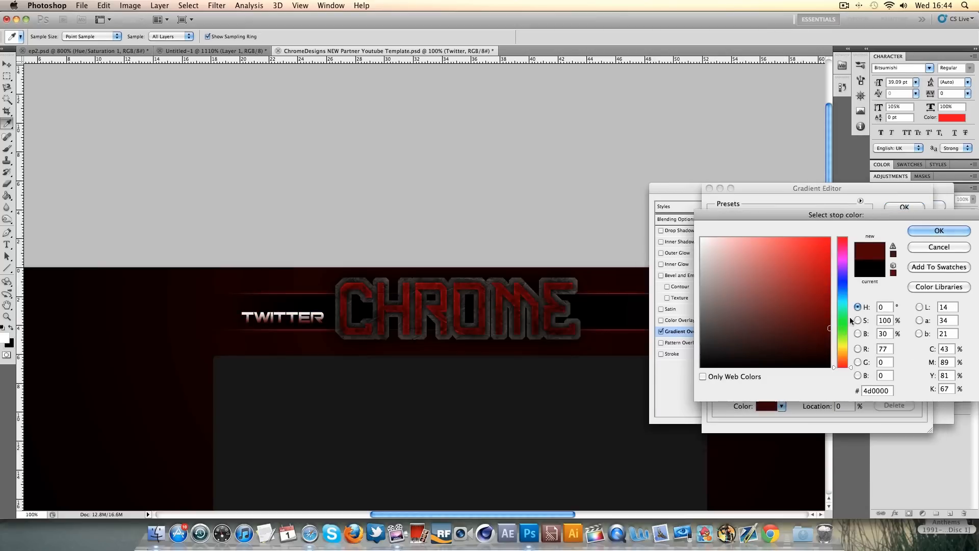
pyautogui.click(939, 231)
pyautogui.doubleClick(919, 362)
pyautogui.moveTo(807, 312)
pyautogui.mouseDown()
pyautogui.moveTo(836, 297)
pyautogui.moveTo(798, 322)
pyautogui.moveTo(839, 284)
pyautogui.mouseUp()
pyautogui.click(939, 230)
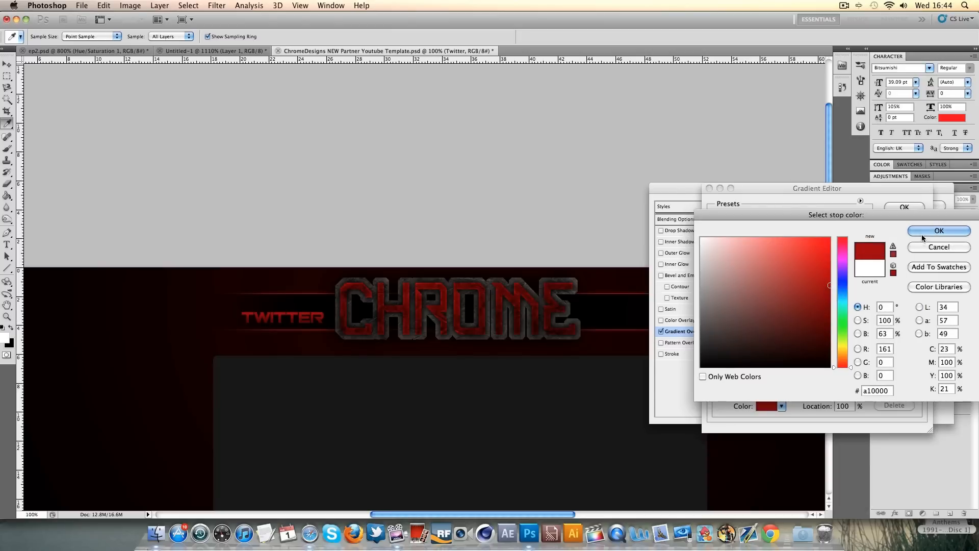
pyautogui.click(906, 209)
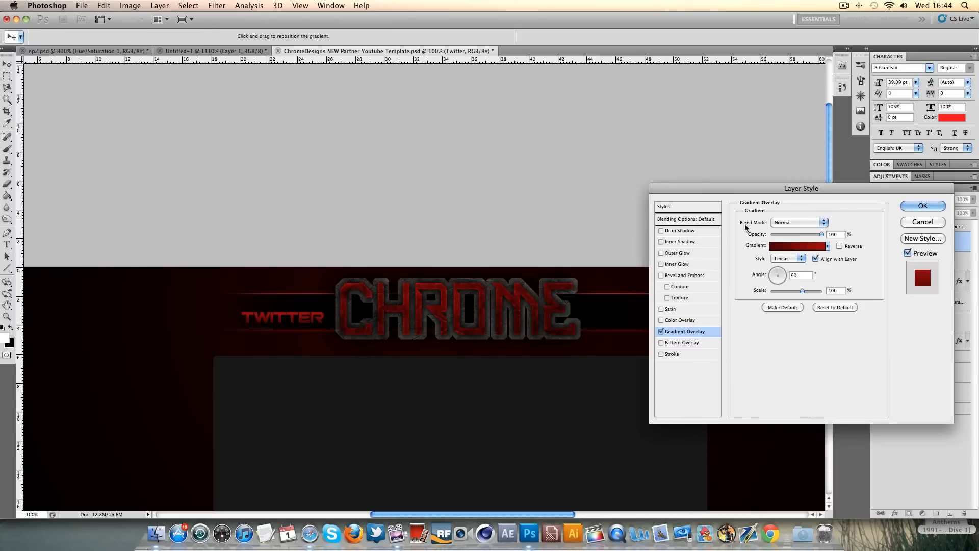
# Add a white Inner Glow to the Twitter text with Overlay blend mode and a size of 2 px, and apply the layer style
pyautogui.click(661, 264)
pyautogui.click(683, 266)
pyautogui.click(799, 224)
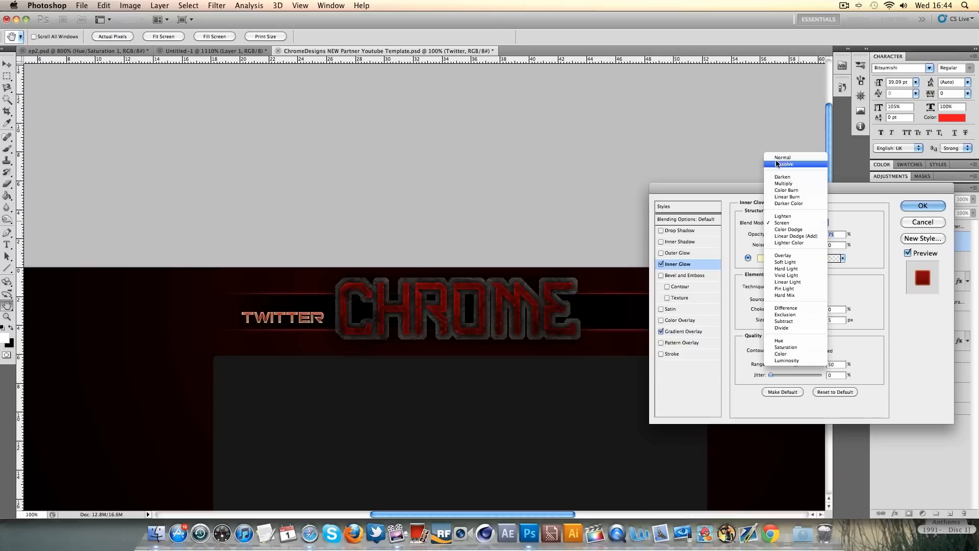
pyautogui.click(777, 257)
pyautogui.click(760, 258)
pyautogui.click(701, 238)
pyautogui.click(942, 238)
pyautogui.click(828, 320)
pyautogui.press('Delete')
pyautogui.write('2')
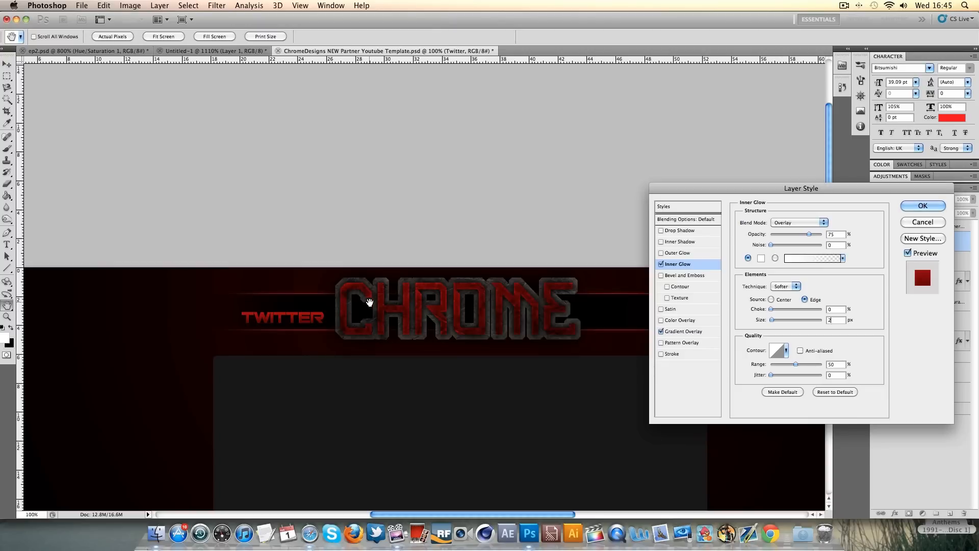
pyautogui.click(928, 206)
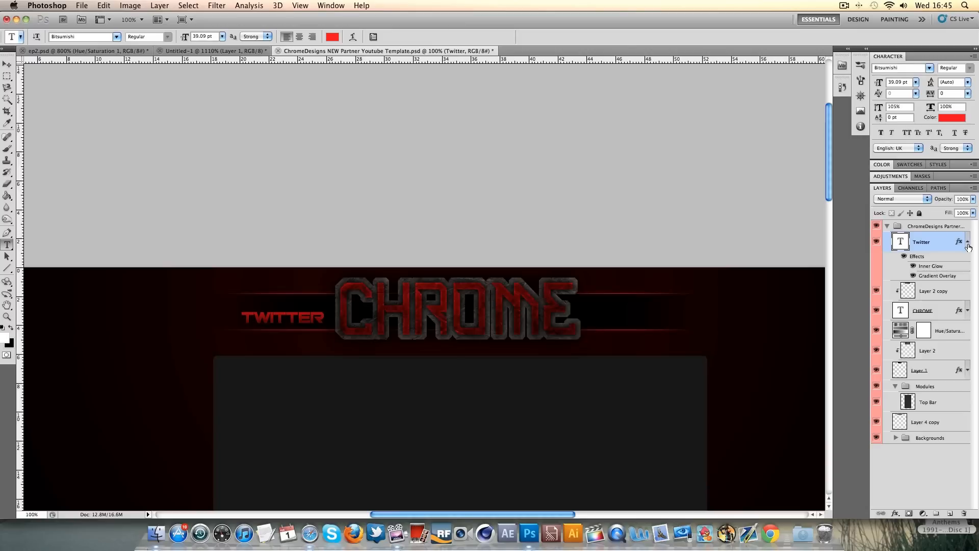
# Duplicate the Twitter text layer and place the copy on the band just after CHROME, level with the original
pyautogui.hotkey('ctrl', 'j')
pyautogui.press('v')
pyautogui.moveTo(284, 323); pyautogui.dragTo(632, 332)
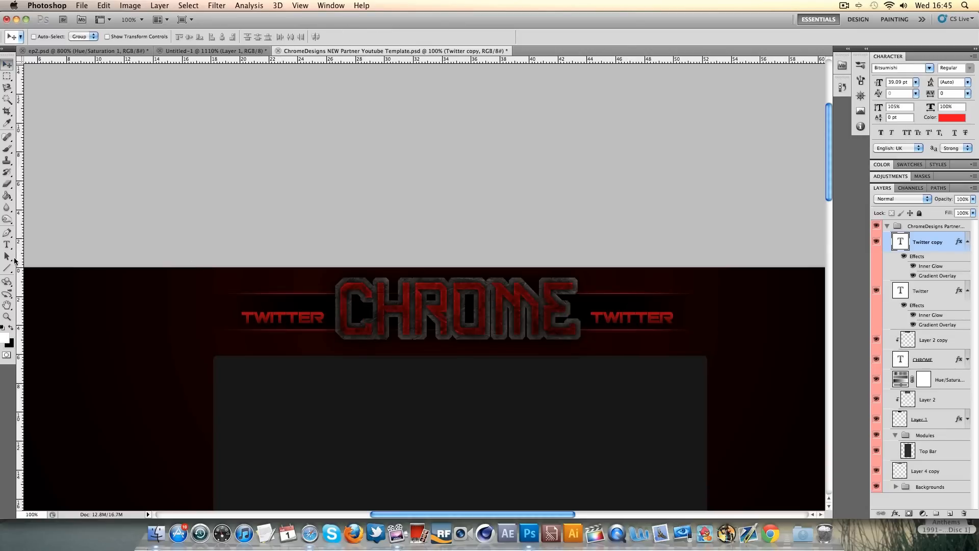
# Change the wording of the Twitter copy after CHROME to facebook
pyautogui.click(8, 245)
pyautogui.doubleClick(627, 318)
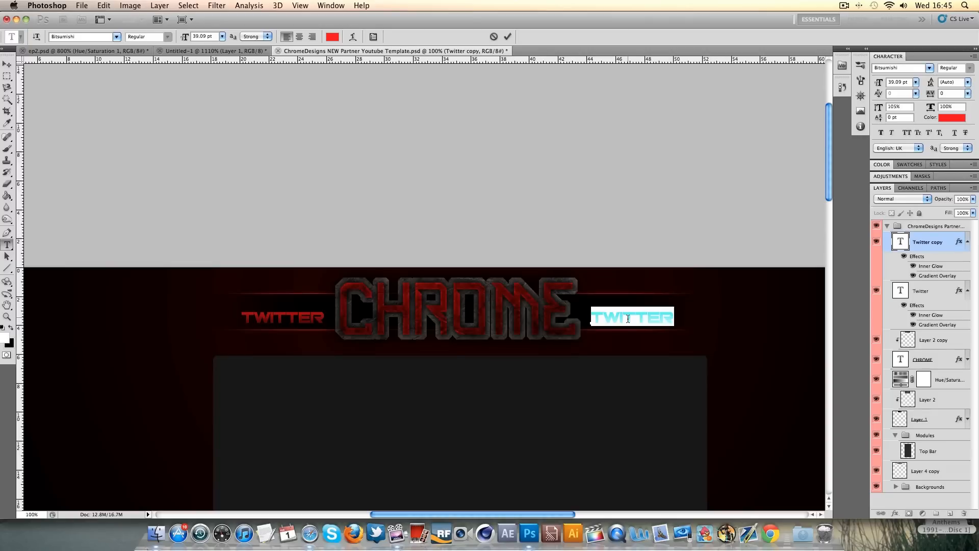
pyautogui.write('FACEBOKK')
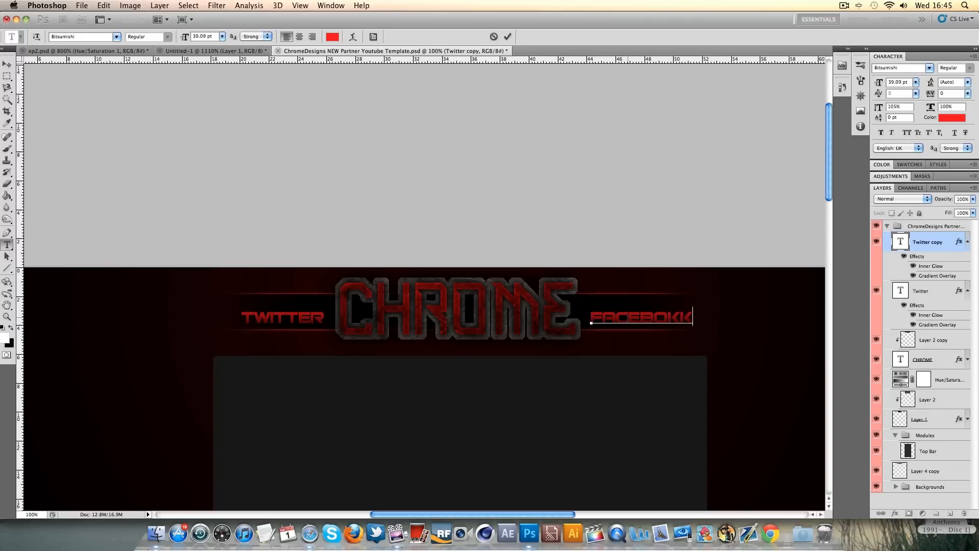
pyautogui.press('BackSpace')
pyautogui.press('BackSpace')
pyautogui.write('O')
pyautogui.click(507, 36)
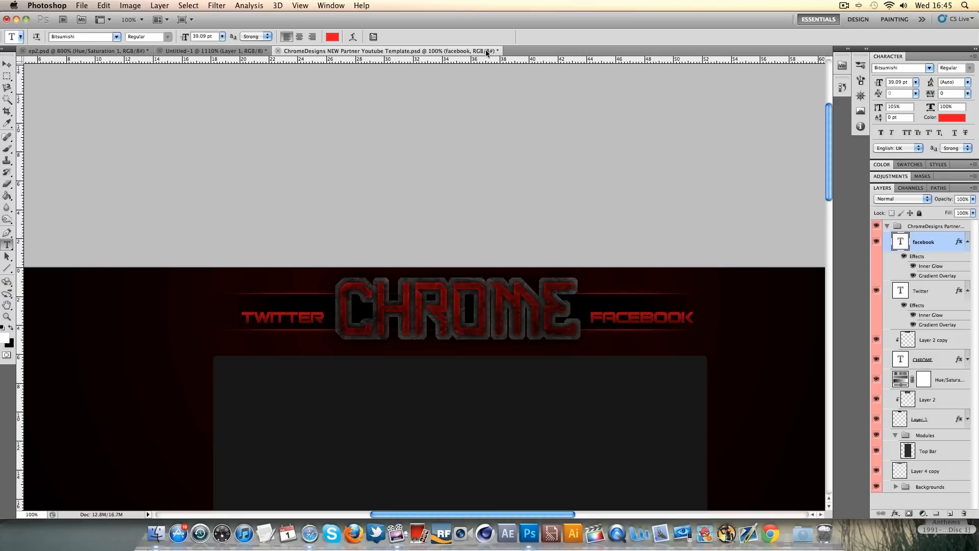
# Collapse the facebook layer's effects, duplicate the layer and place the copy directly above the original facebook text
pyautogui.click(967, 243)
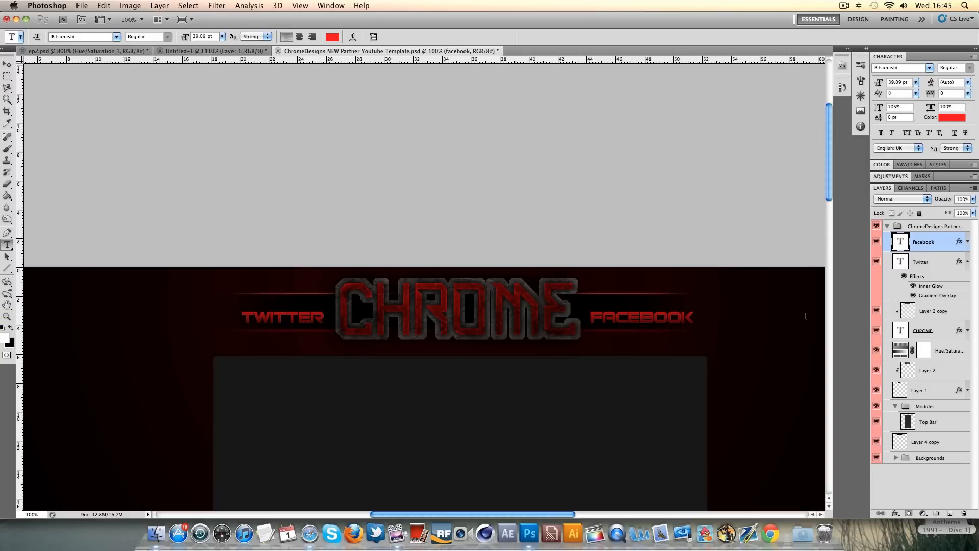
pyautogui.press('super+j')
pyautogui.press('v')
pyautogui.moveTo(649, 318); pyautogui.dragTo(647, 304)
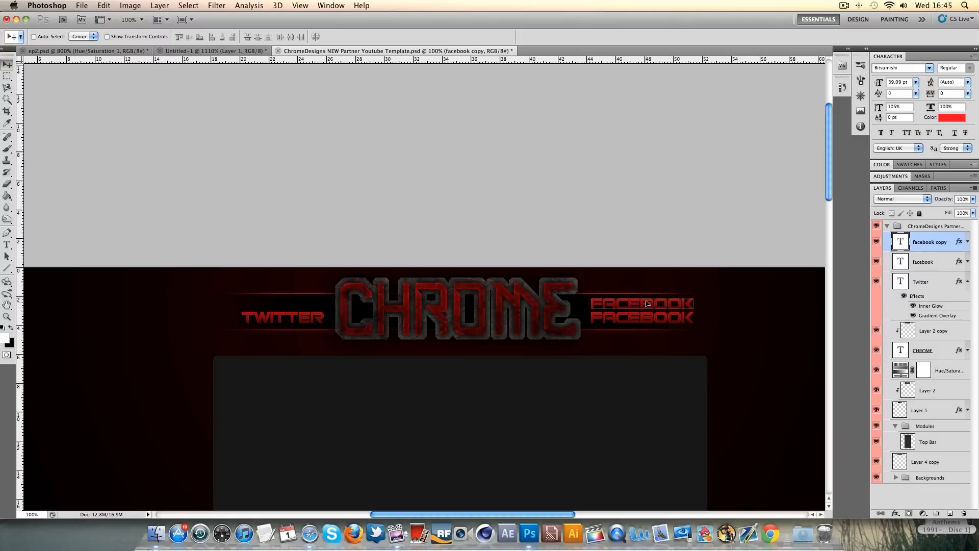
# Set the text colour of the upper facebook copy to white
pyautogui.click(7, 245)
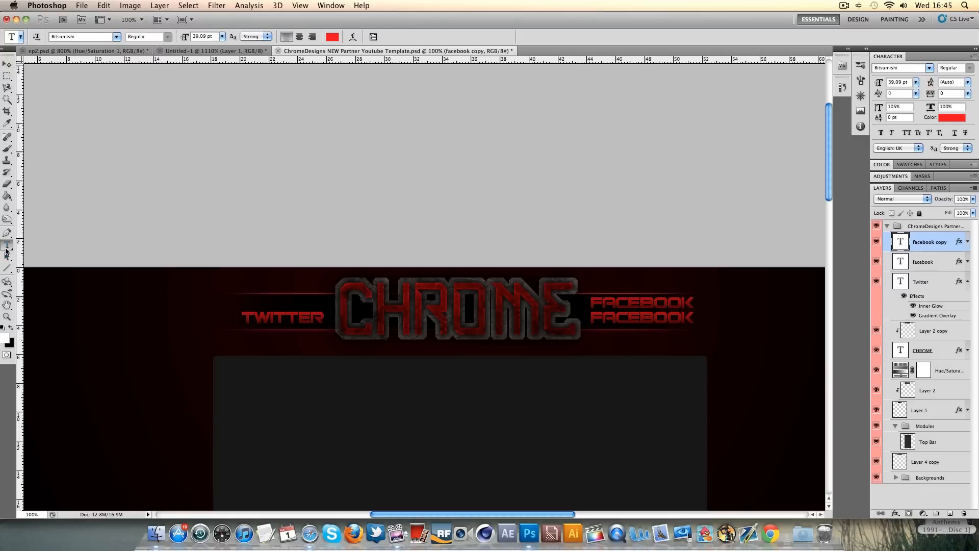
pyautogui.doubleClick(656, 303)
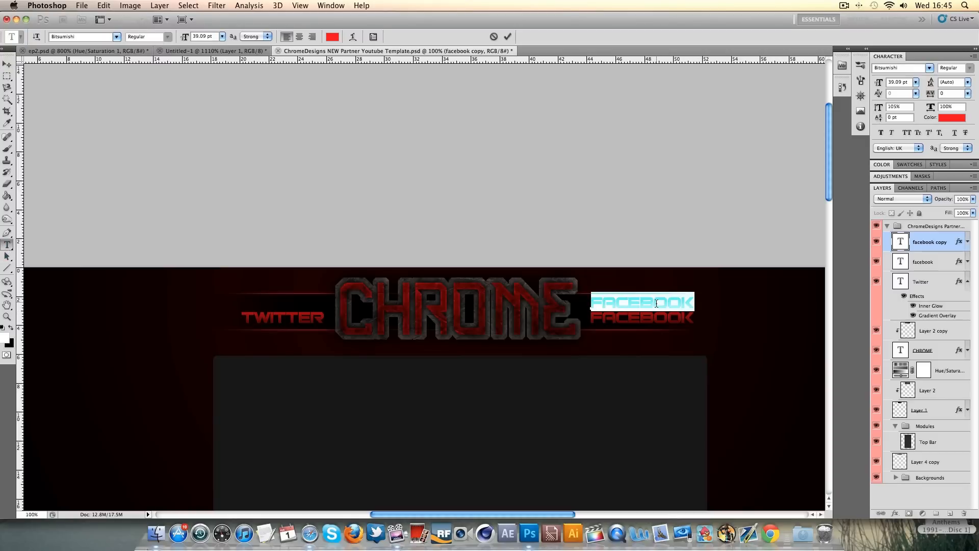
pyautogui.scroll(2, 657, 303)
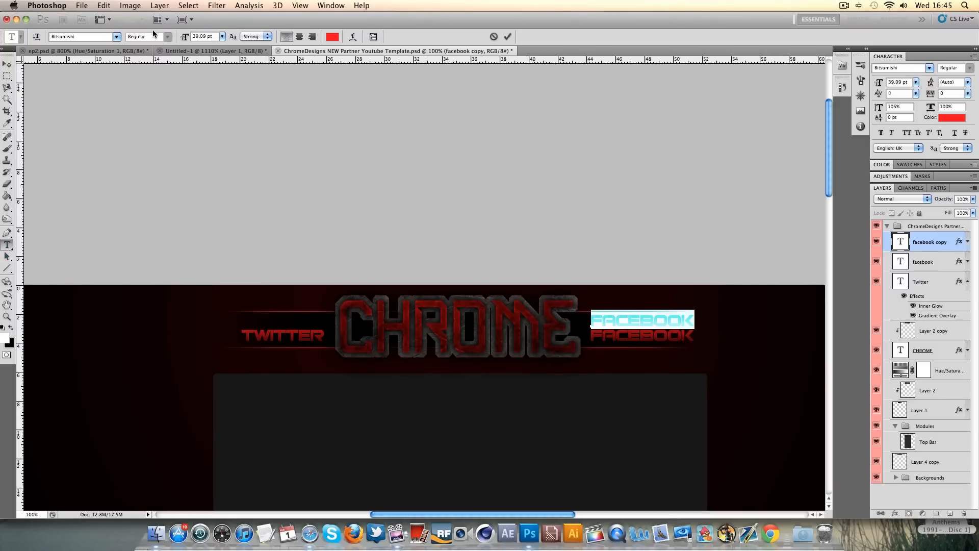
pyautogui.click(332, 37)
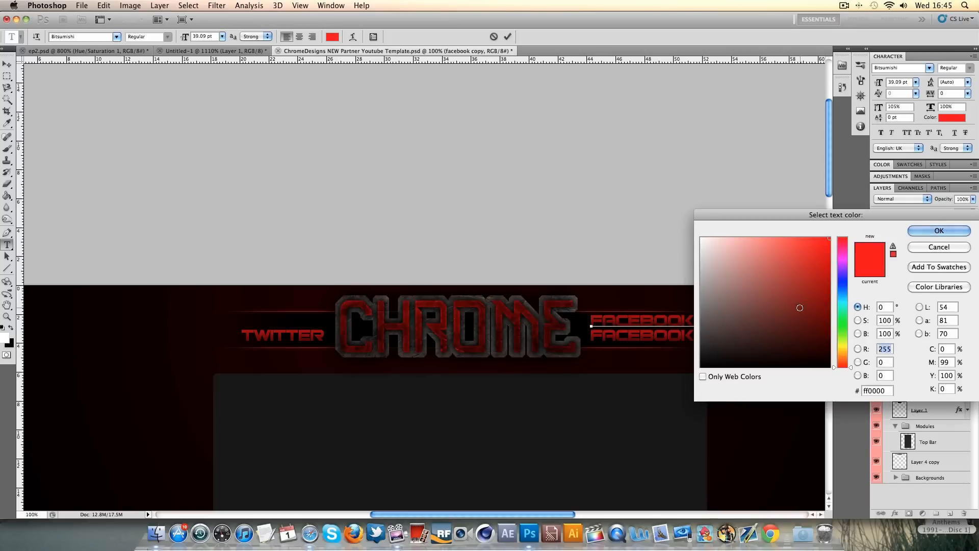
pyautogui.click(702, 238)
pyautogui.click(941, 232)
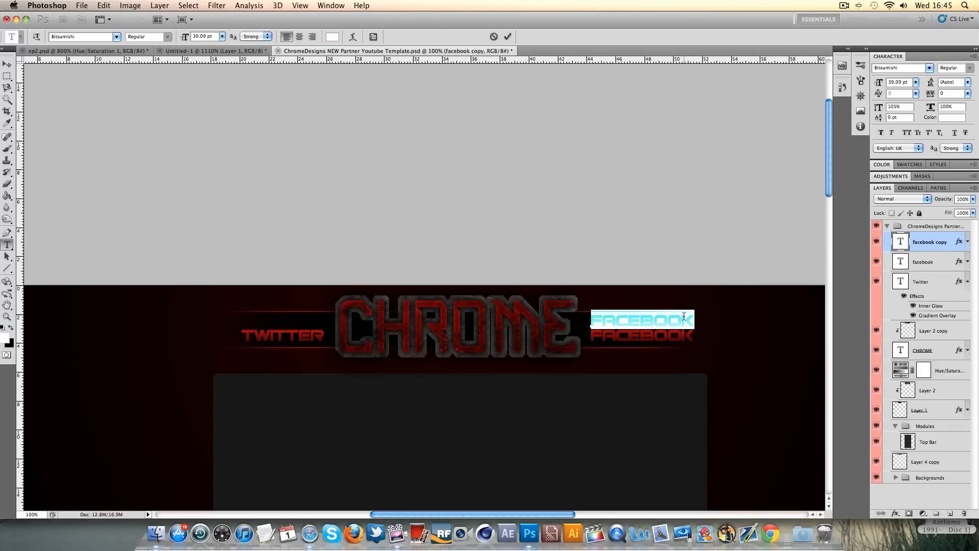
pyautogui.click(952, 241)
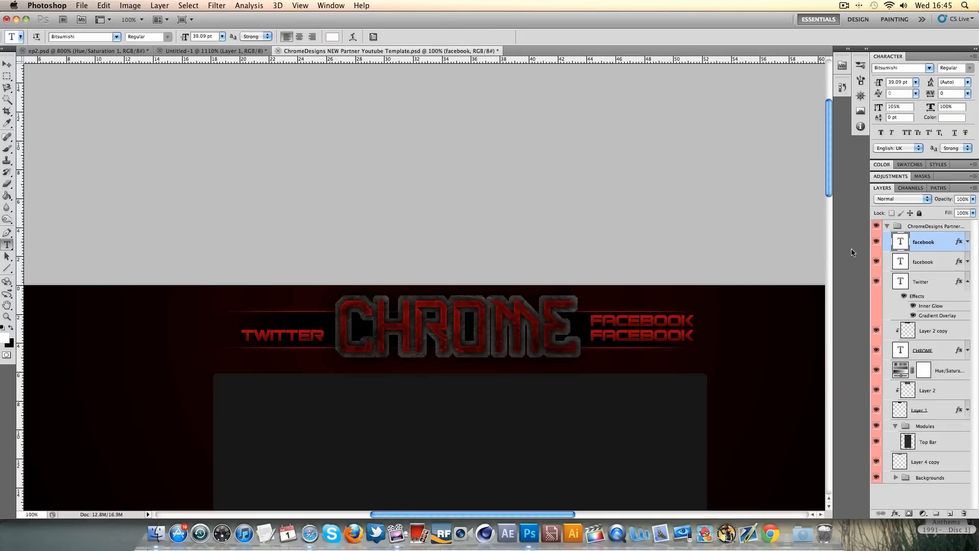
# Reduce the upper facebook copy to 24 pt and centre it above the larger facebook text
pyautogui.doubleClick(632, 321)
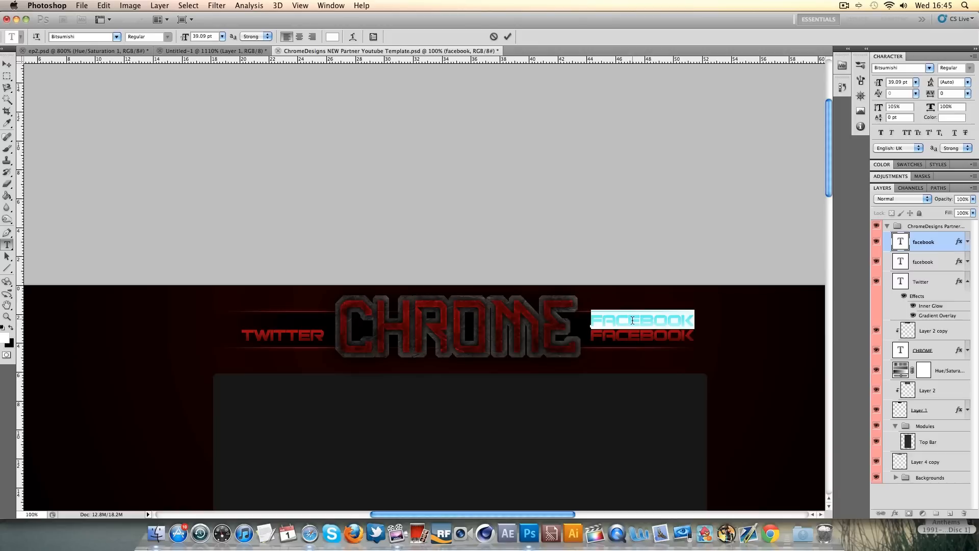
pyautogui.click(222, 36)
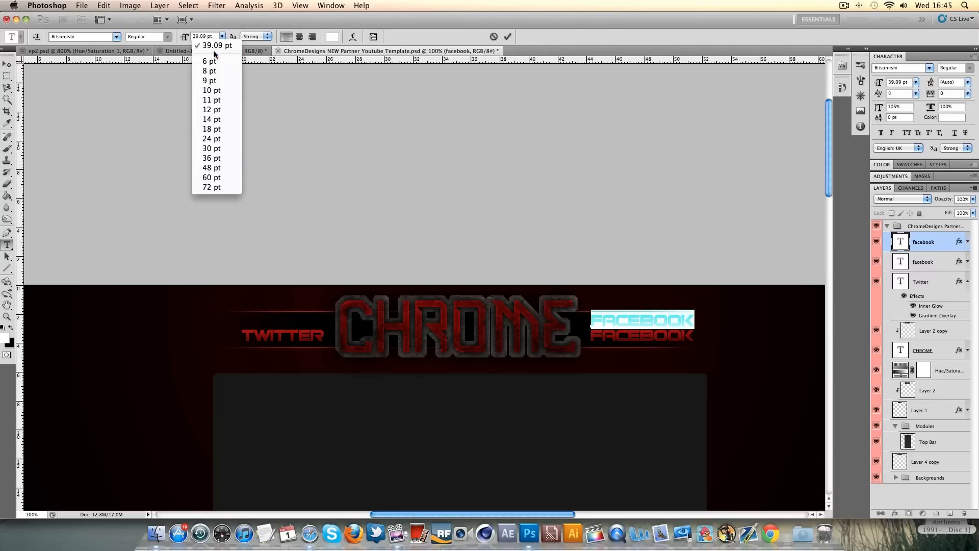
pyautogui.click(212, 138)
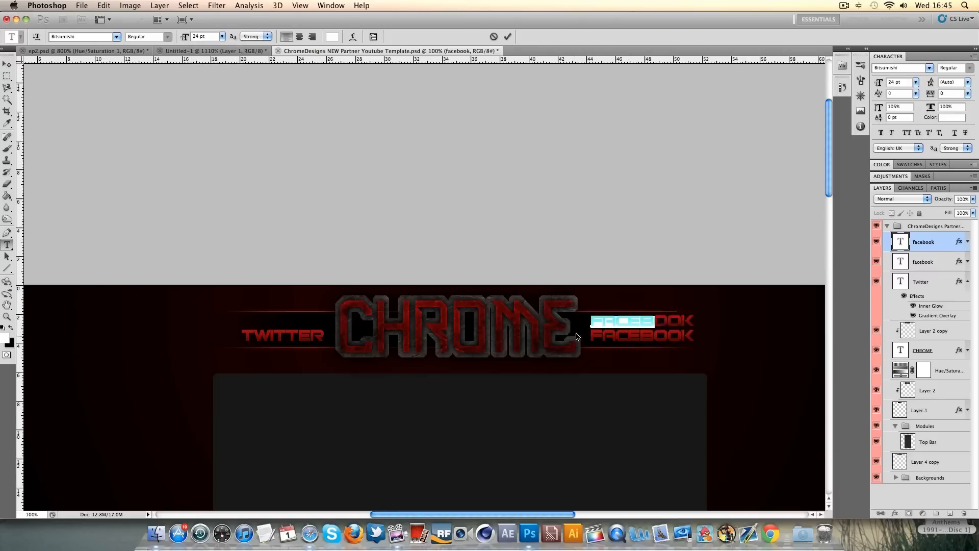
pyautogui.doubleClick(647, 322)
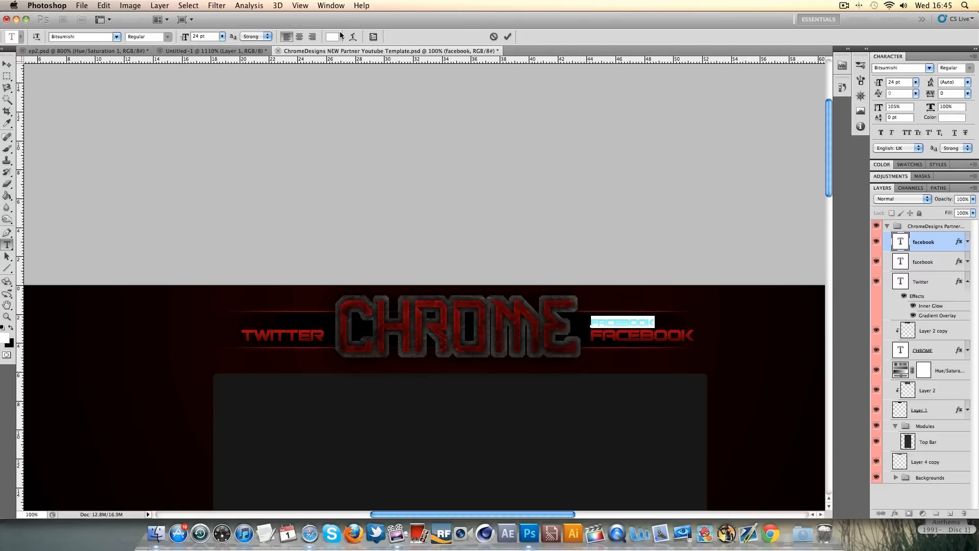
pyautogui.click(508, 38)
pyautogui.click(8, 67)
pyautogui.moveTo(611, 325); pyautogui.dragTo(630, 325)
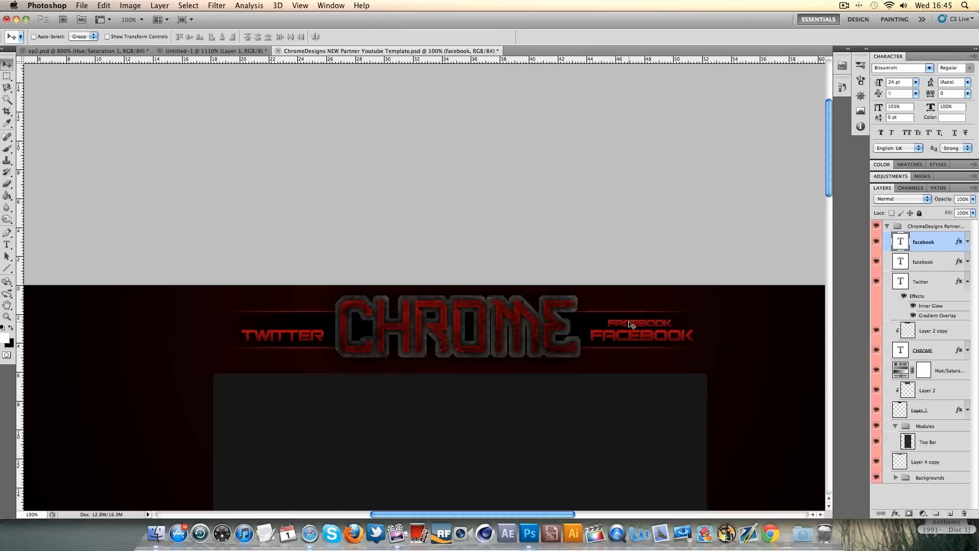
# Reset the small facebook copy's Gradient Overlay to the default black-to-white gradient and lower the overlay's opacity
pyautogui.doubleClick(947, 245)
pyautogui.click(690, 331)
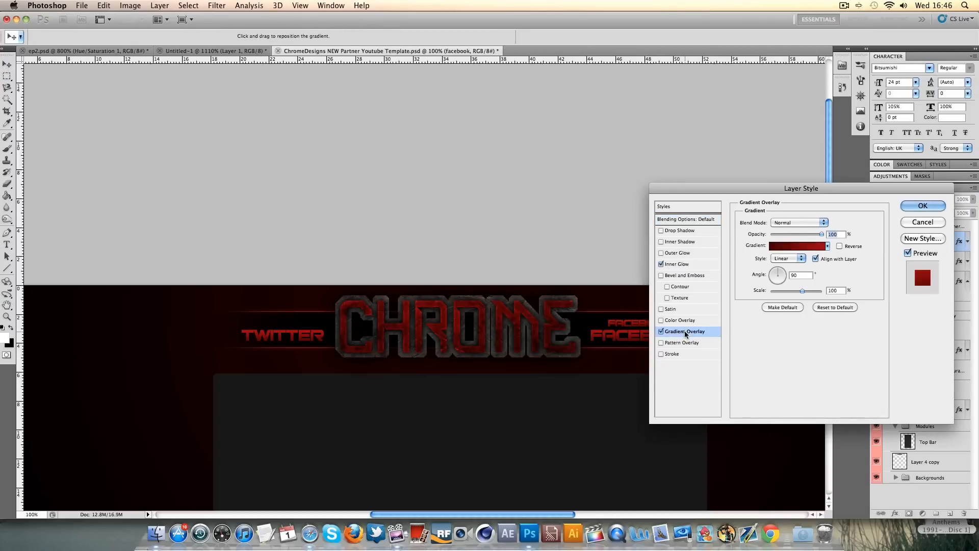
pyautogui.click(835, 307)
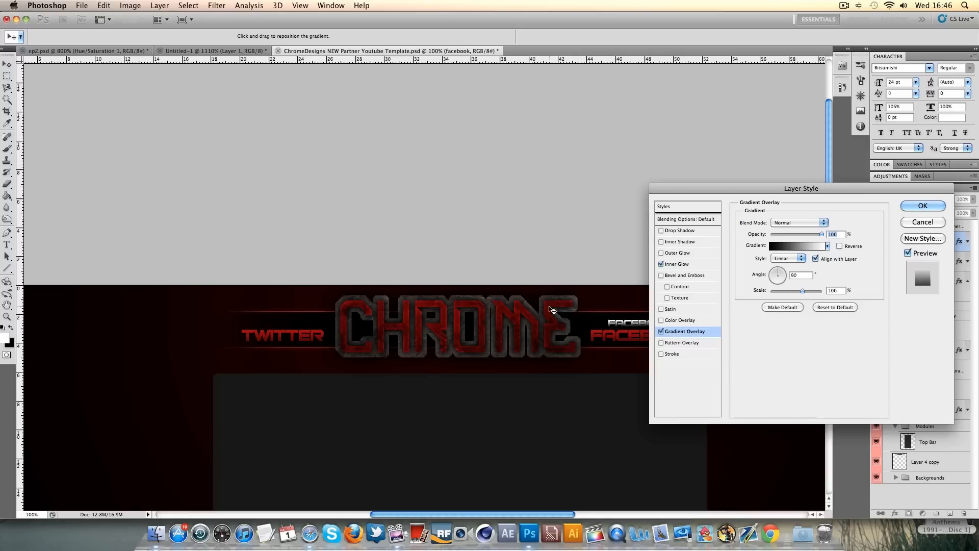
pyautogui.moveTo(822, 234); pyautogui.dragTo(799, 241)
pyautogui.moveTo(798, 239)
pyautogui.mouseDown()
pyautogui.moveTo(755, 244)
pyautogui.moveTo(867, 242)
pyautogui.moveTo(788, 239)
pyautogui.moveTo(801, 239)
pyautogui.mouseUp()
pyautogui.click(921, 206)
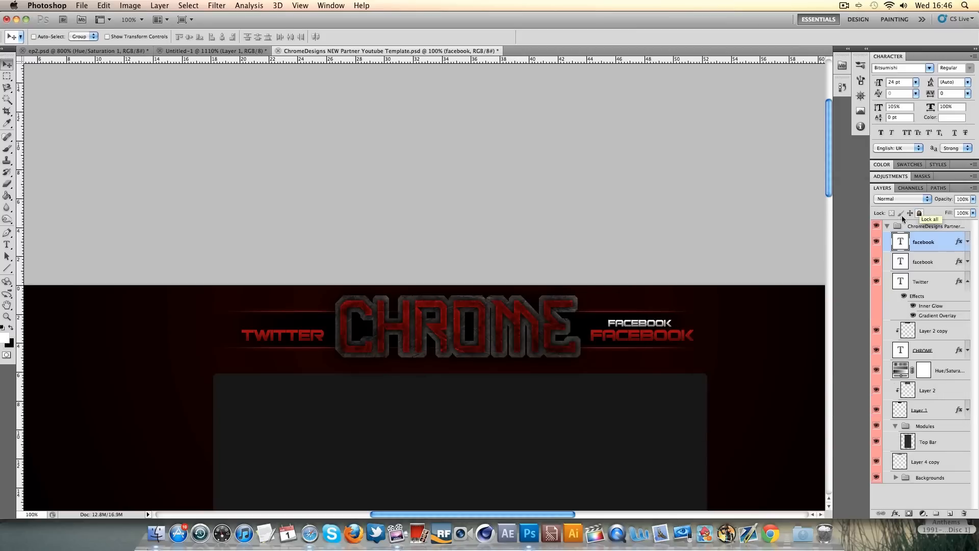
# Change the wording of the small white text above facebook to click here
pyautogui.click(7, 245)
pyautogui.doubleClick(658, 322)
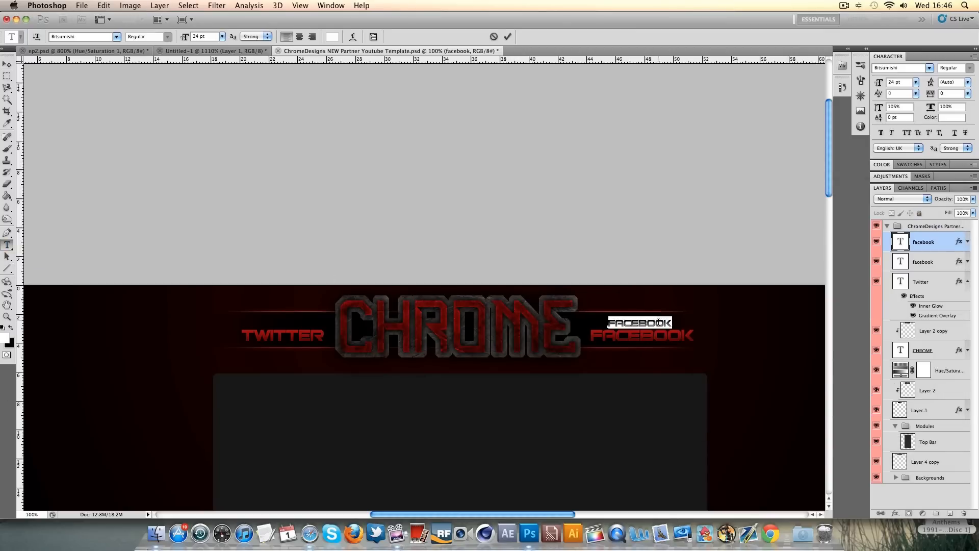
pyautogui.write('CLICK')
pyautogui.write('HERE')
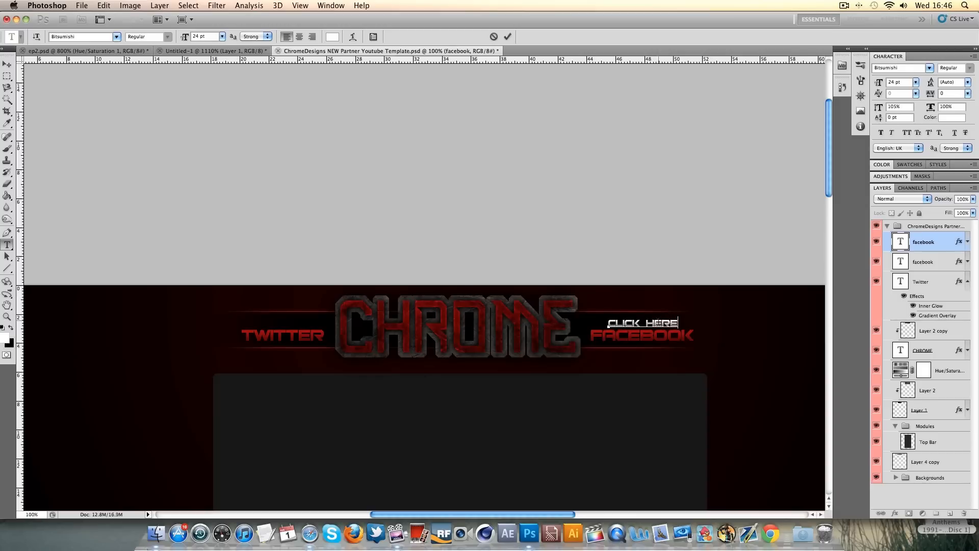
pyautogui.click(507, 37)
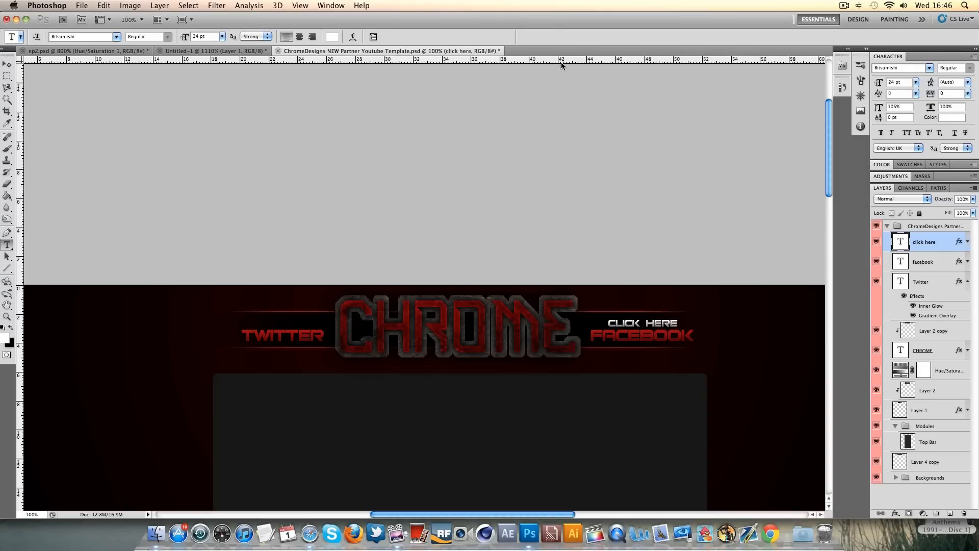
# Duplicate the click here label above Facebook and place the copy above the Twitter text
pyautogui.press('super+j')
pyautogui.press('v')
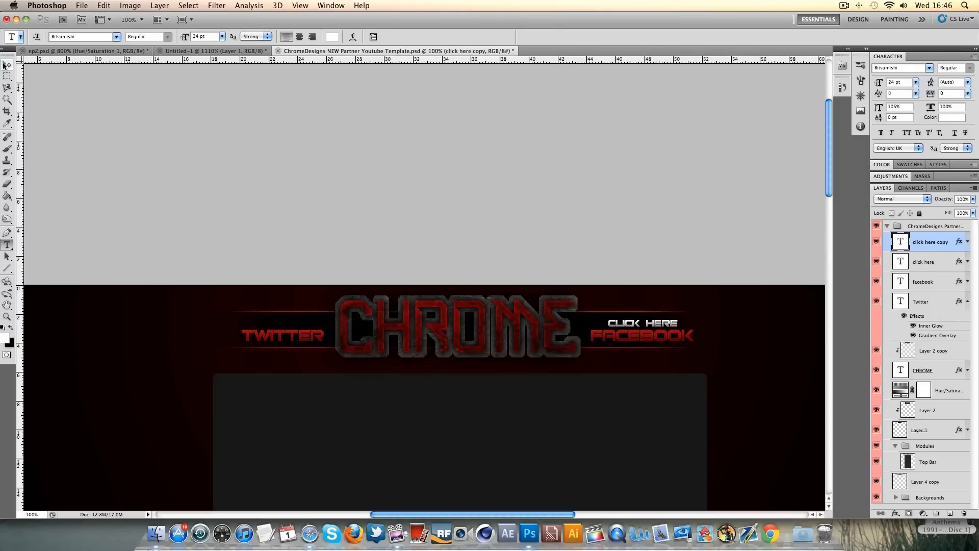
pyautogui.moveTo(646, 329); pyautogui.dragTo(286, 325)
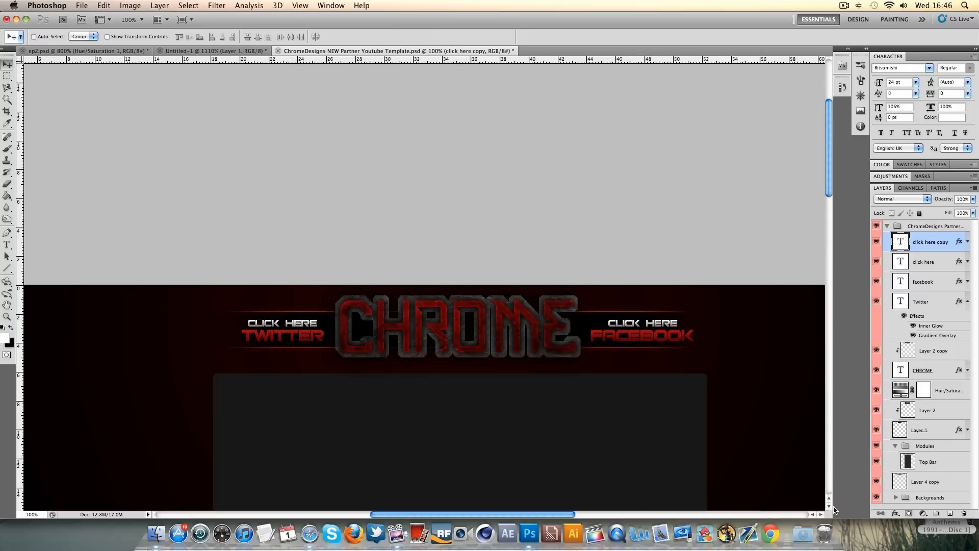
# Reduce the click here label above Twitter to 20 pt
pyautogui.click(7, 244)
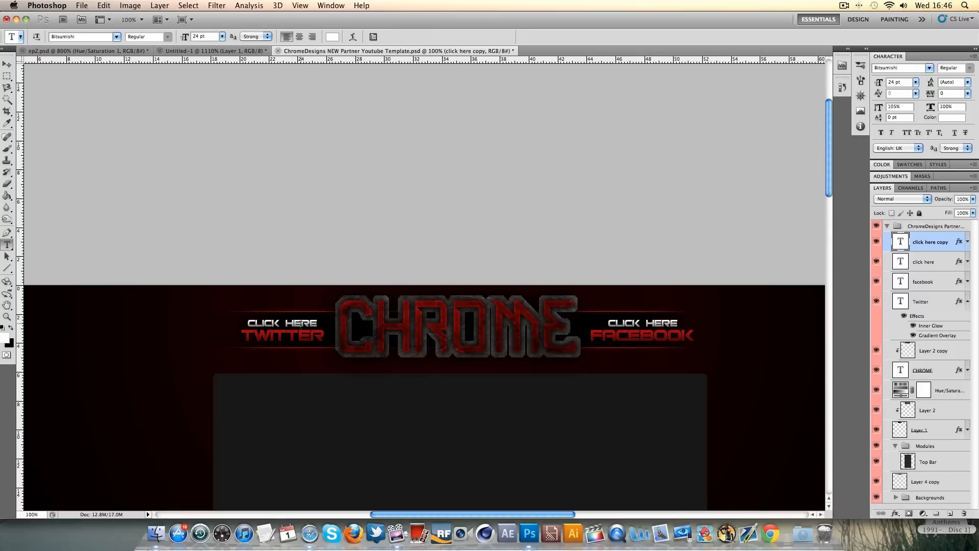
pyautogui.doubleClick(302, 323)
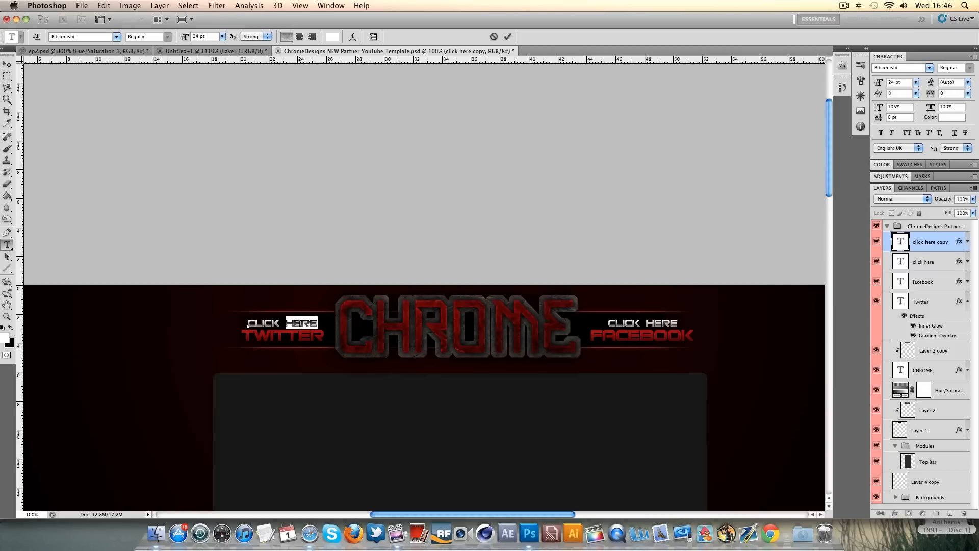
pyautogui.tripleClick(298, 325)
pyautogui.doubleClick(195, 36)
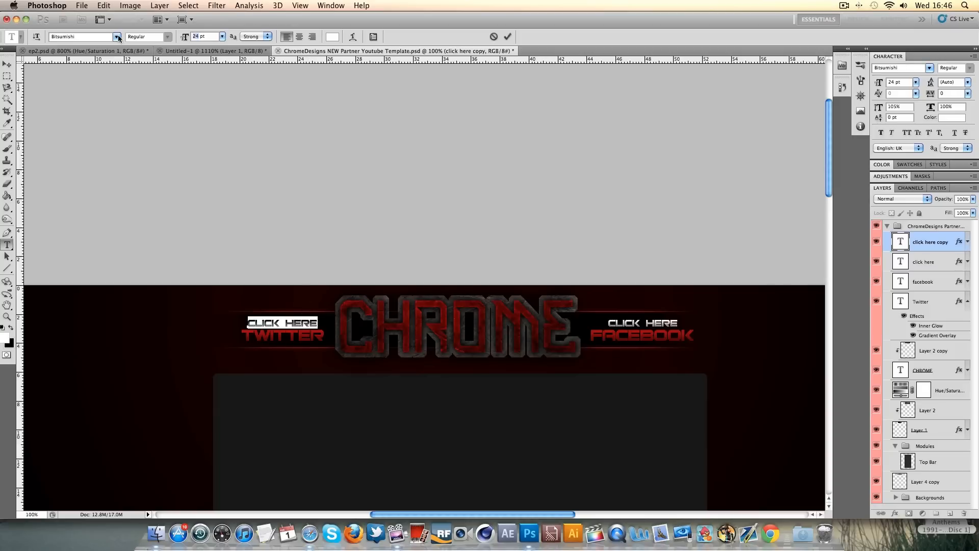
pyautogui.write('20')
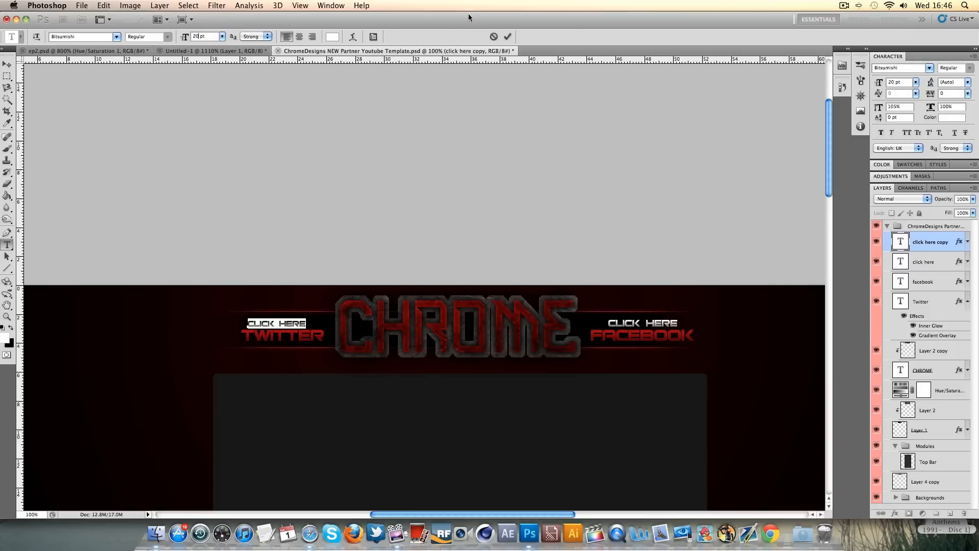
pyautogui.click(507, 36)
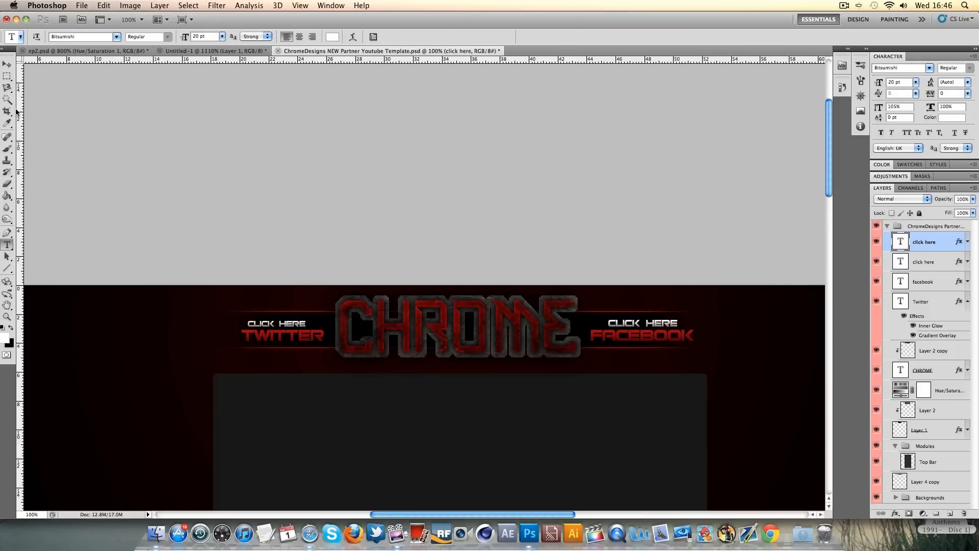
# Nudge the click here label rightward until it is centred above the Twitter text
pyautogui.click(5, 66)
pyautogui.press('Right')
pyautogui.press('Right')
pyautogui.press('Right')
pyautogui.press('Right')
pyautogui.press('Right')
pyautogui.press('Right')
pyautogui.press('Right')
pyautogui.press('Right')
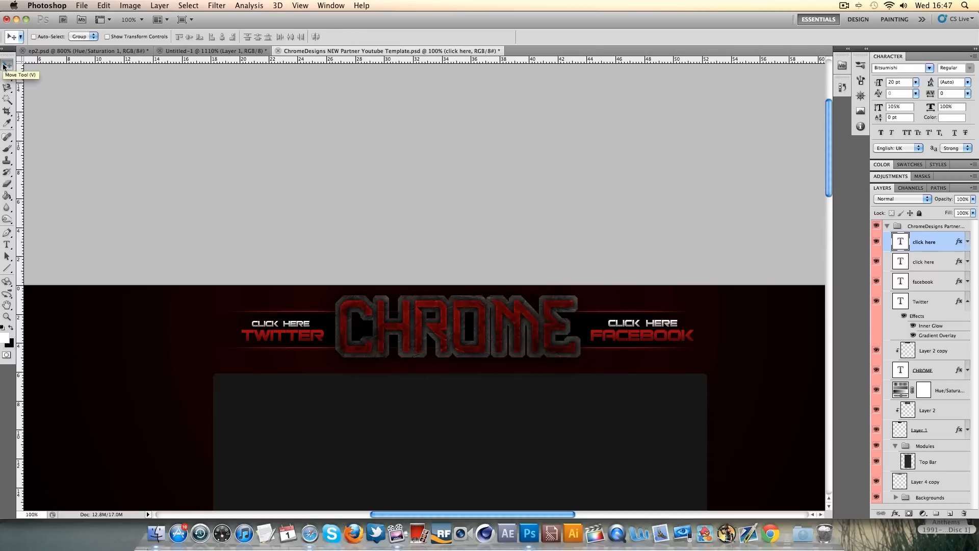
# Reduce the click here label above Facebook to 20 pt
pyautogui.click(916, 266)
pyautogui.click(7, 244)
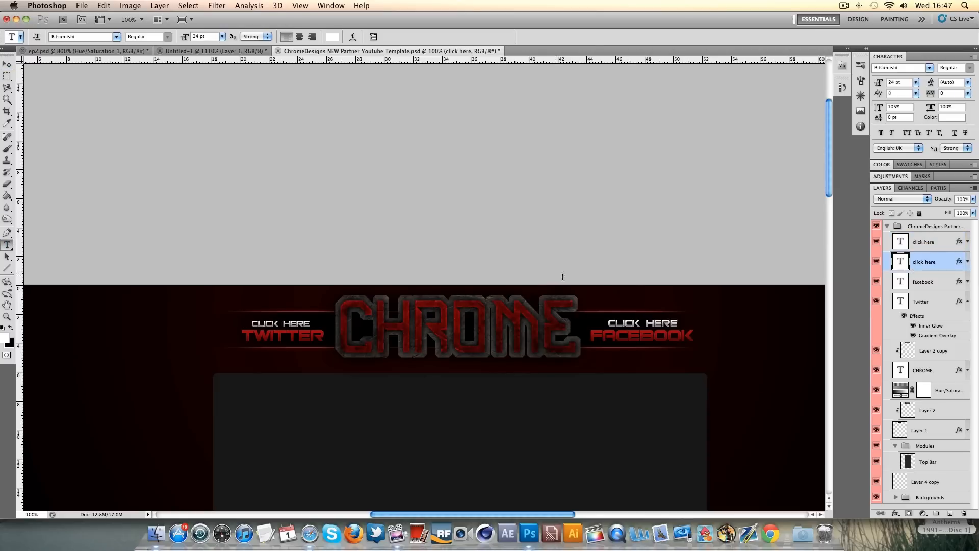
pyautogui.tripleClick(644, 322)
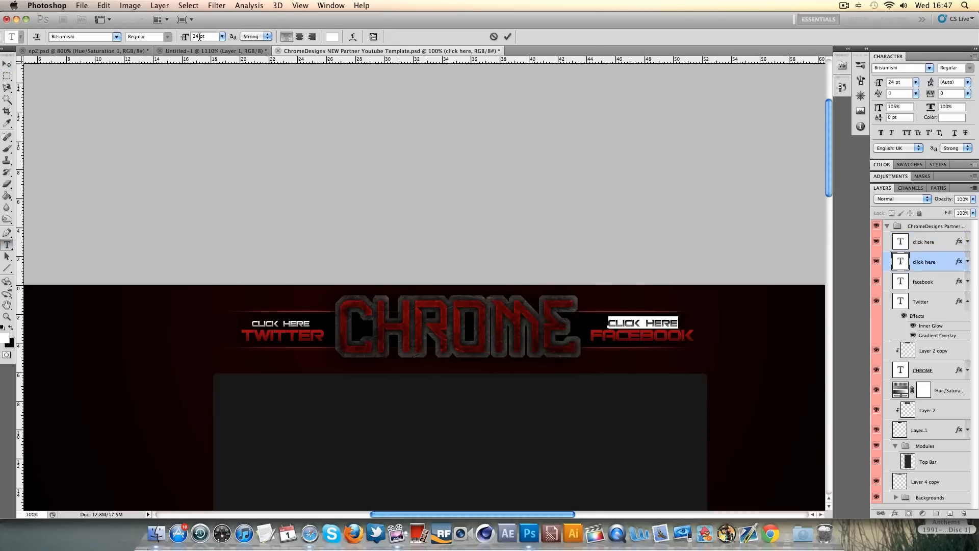
pyautogui.press('BackSpace')
pyautogui.write('0')
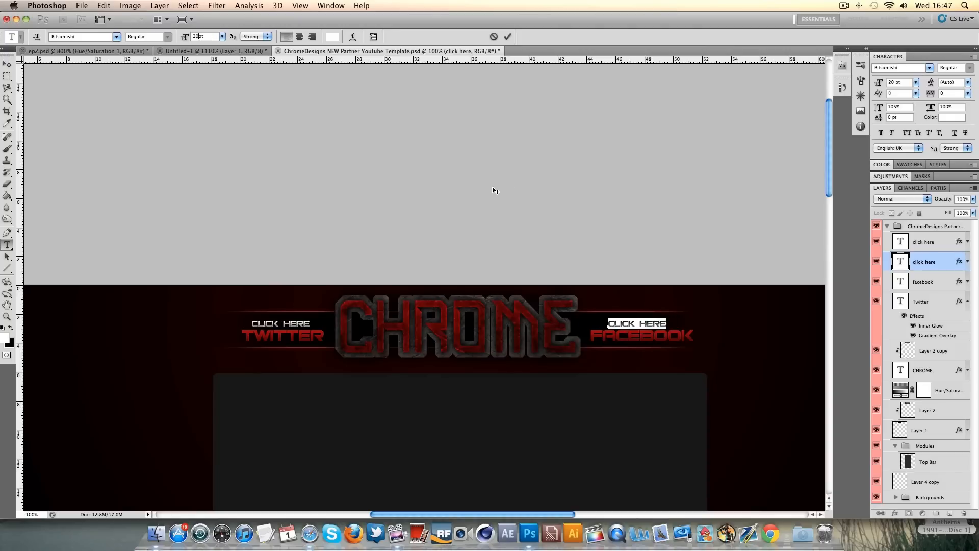
pyautogui.click(512, 36)
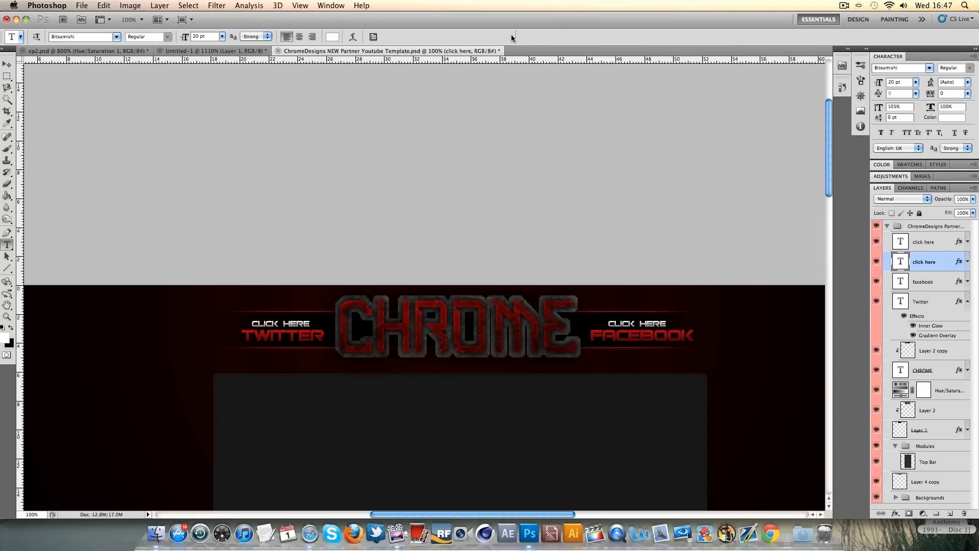
# Examine the CHROME header and its side labels in the ep2.psd reference design
pyautogui.click(91, 53)
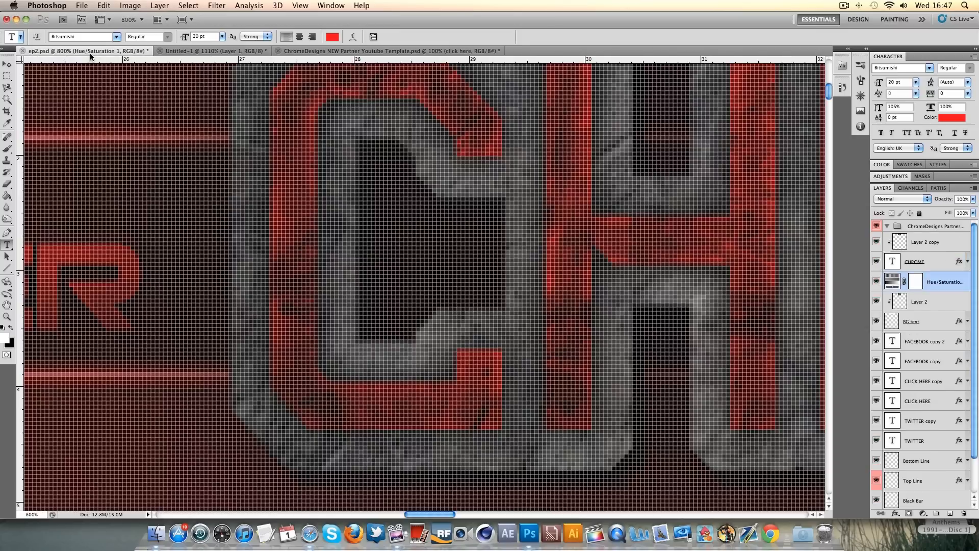
pyautogui.click(6, 317)
pyautogui.rightClick(131, 286)
pyautogui.click(135, 294)
pyautogui.click(427, 102)
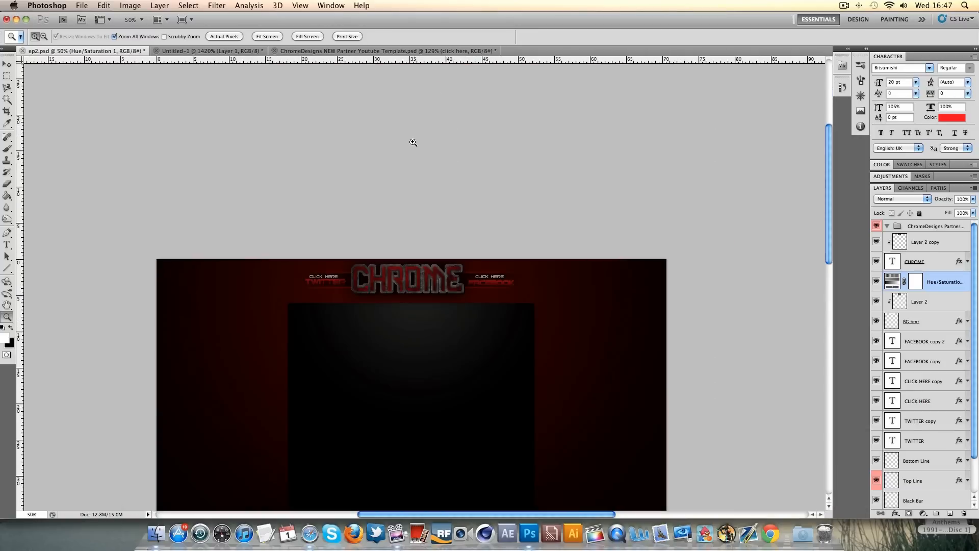
pyautogui.click(417, 284)
pyautogui.click(417, 283)
pyautogui.click(418, 282)
pyautogui.rightClick(422, 281)
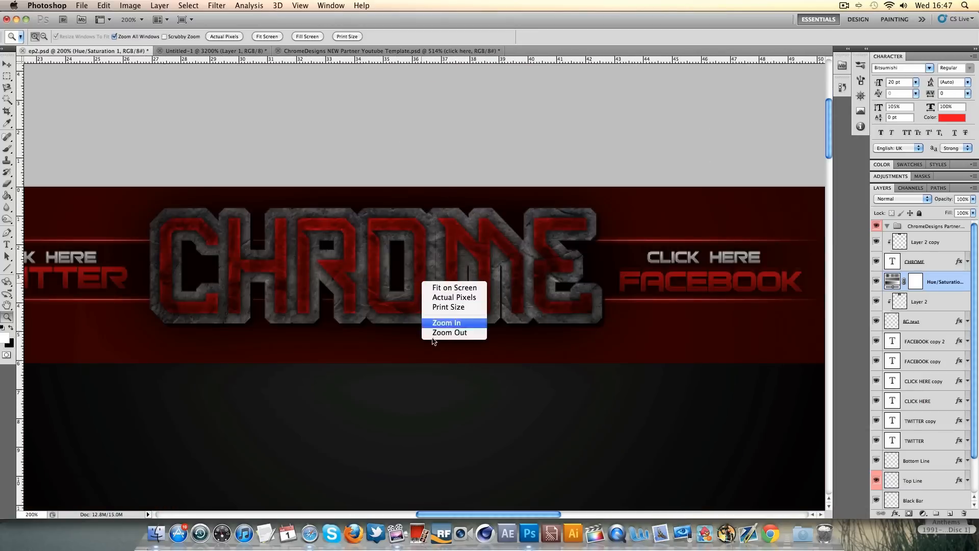
pyautogui.click(437, 335)
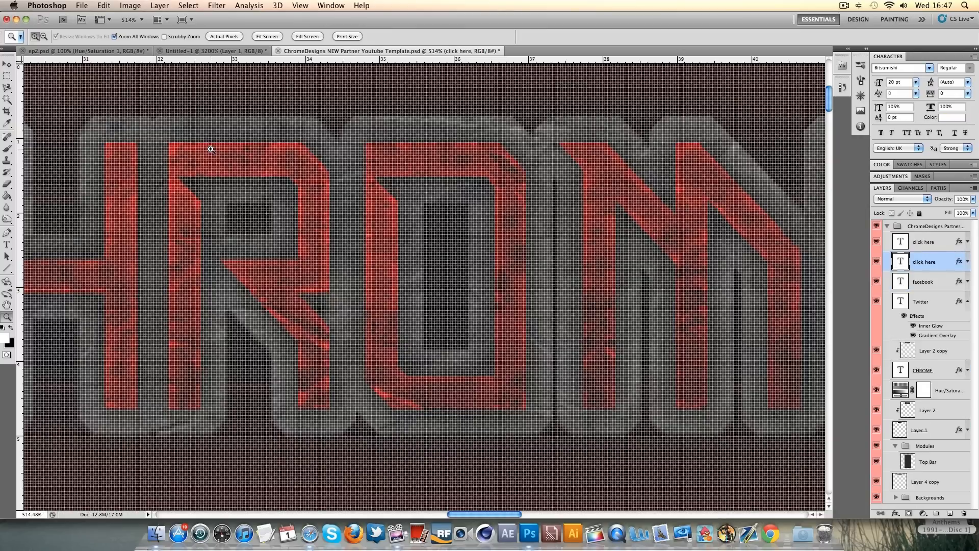
# Compare the template's header and background colour with ep2.psd, viewing both documents at 100%
pyautogui.rightClick(209, 144)
pyautogui.click(225, 151)
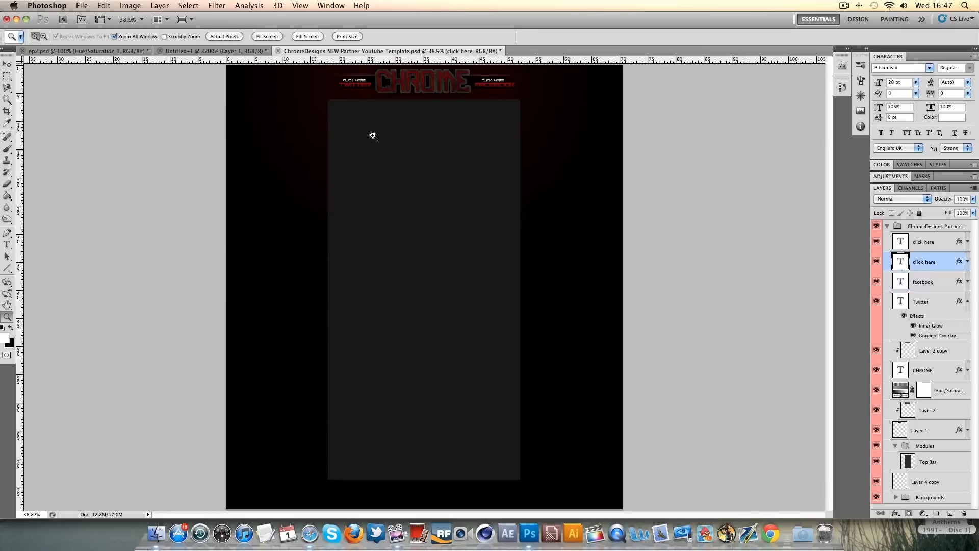
pyautogui.click(422, 84)
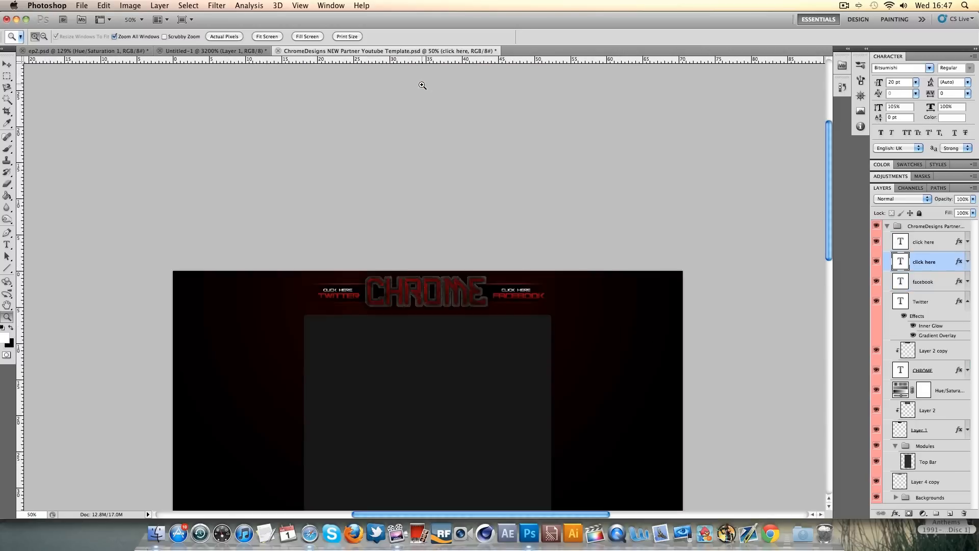
pyautogui.click(91, 51)
pyautogui.rightClick(282, 193)
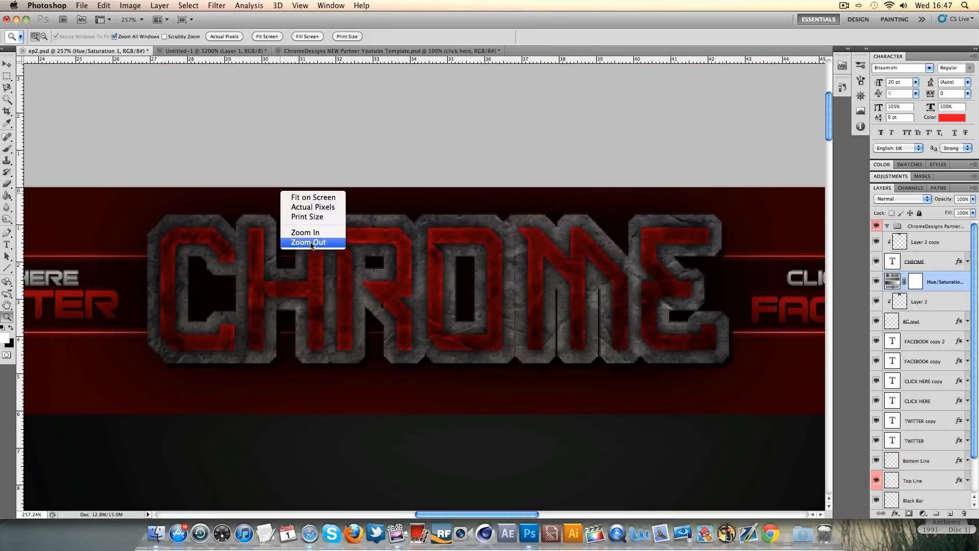
pyautogui.click(313, 244)
pyautogui.rightClick(313, 242)
pyautogui.click(343, 291)
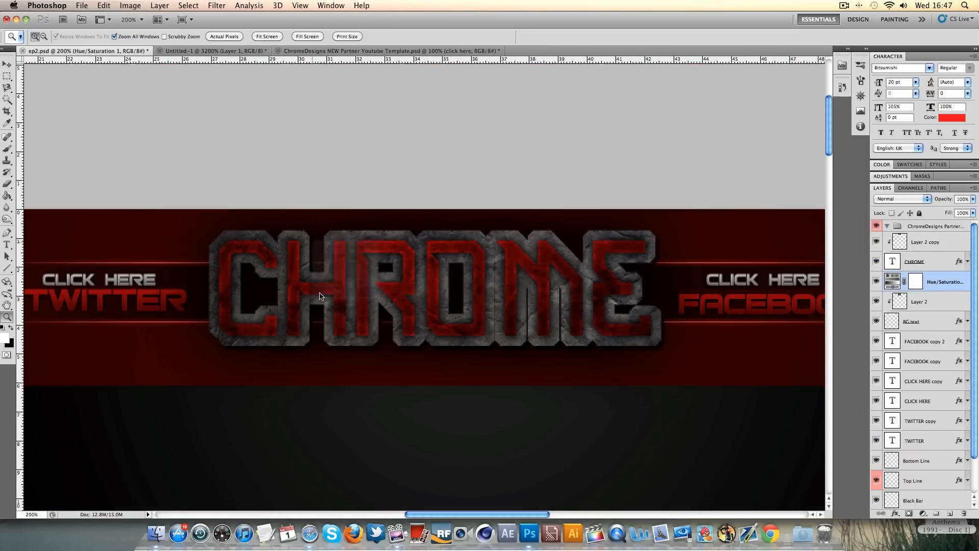
pyautogui.click(423, 51)
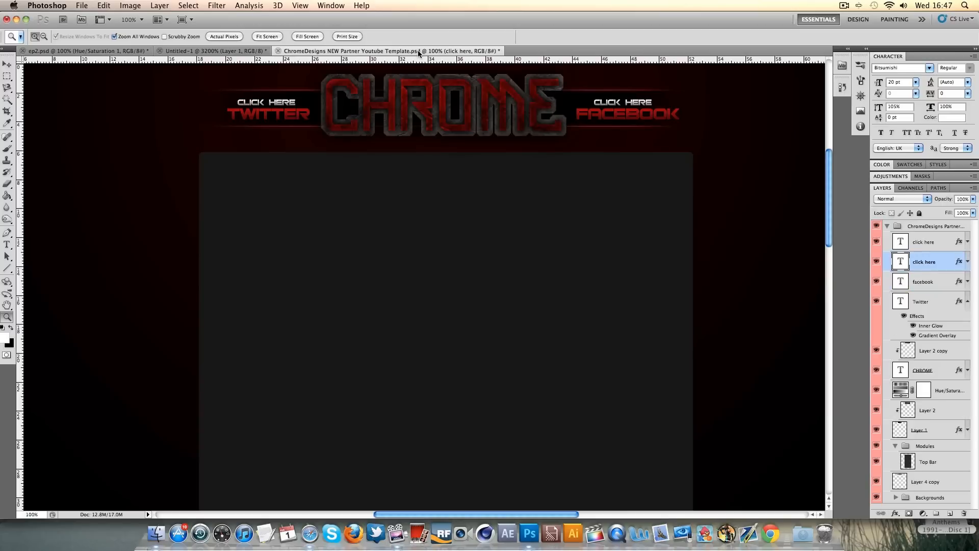
pyautogui.scroll(3, 437, 135)
pyautogui.click(65, 50)
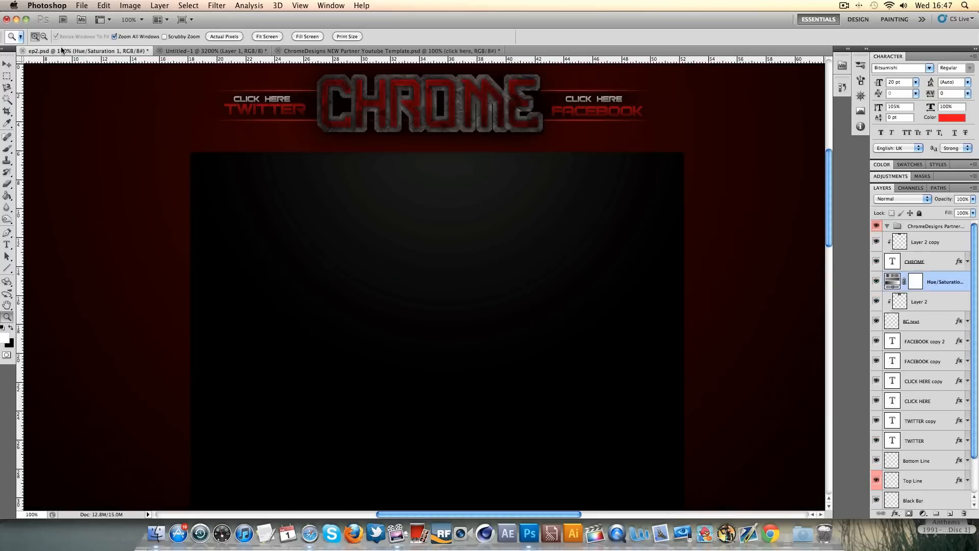
pyautogui.click(416, 51)
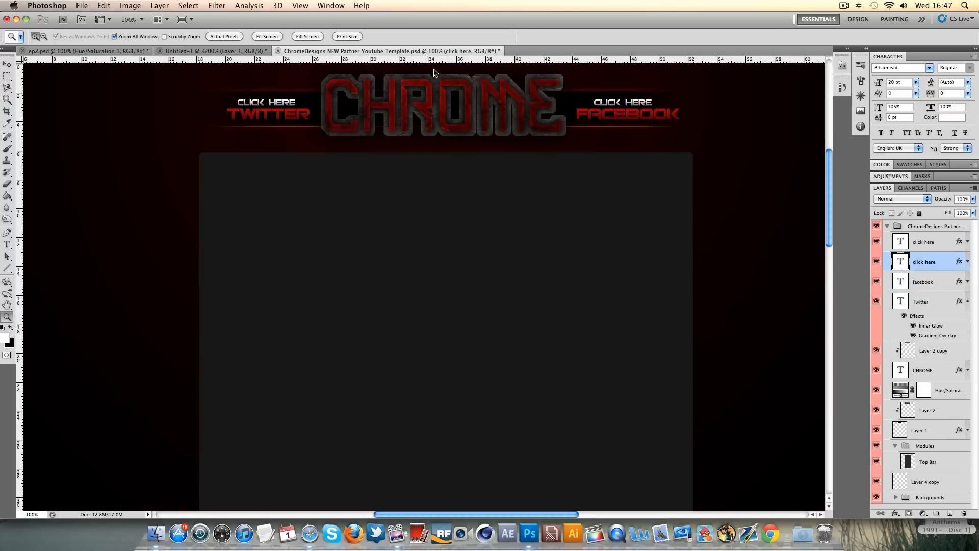
pyautogui.scroll(3, 489, 158)
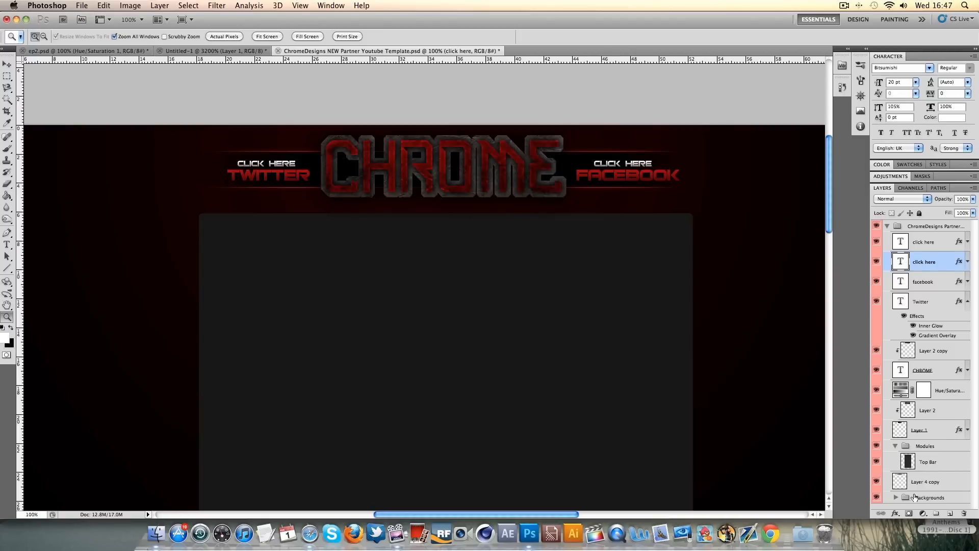
# Change the dark red end of the Gradient Overlay on the Background layer, inside the Backgrounds group, to a brighter red
pyautogui.click(895, 501)
pyautogui.doubleClick(939, 500)
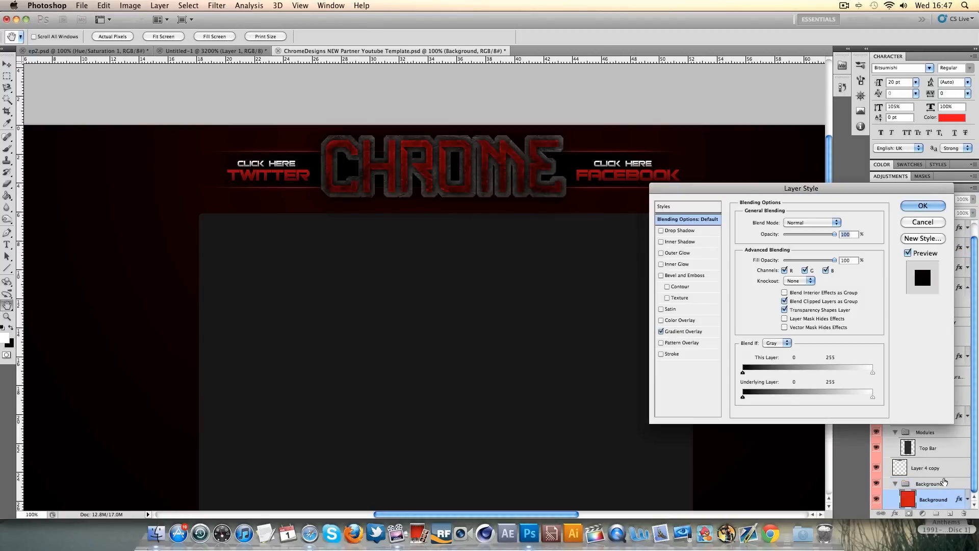
pyautogui.click(686, 331)
pyautogui.click(789, 247)
pyautogui.click(913, 363)
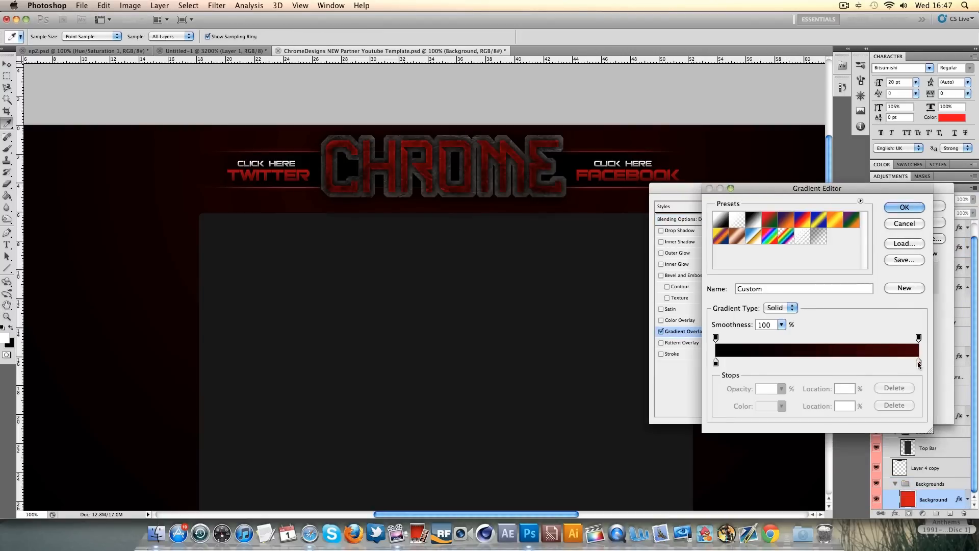
pyautogui.click(767, 406)
pyautogui.moveTo(835, 321)
pyautogui.mouseDown()
pyautogui.moveTo(816, 326)
pyautogui.moveTo(827, 313)
pyautogui.mouseUp()
pyautogui.click(939, 231)
pyautogui.click(904, 207)
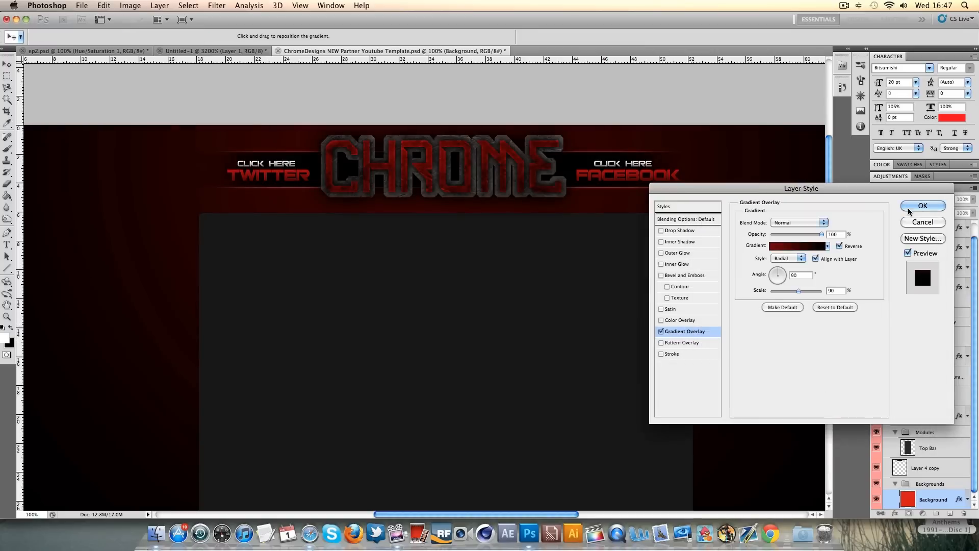
pyautogui.click(923, 209)
# Compare the template's adjusted background gradient with the background of ep2.psd
pyautogui.press('z')
pyautogui.click(56, 51)
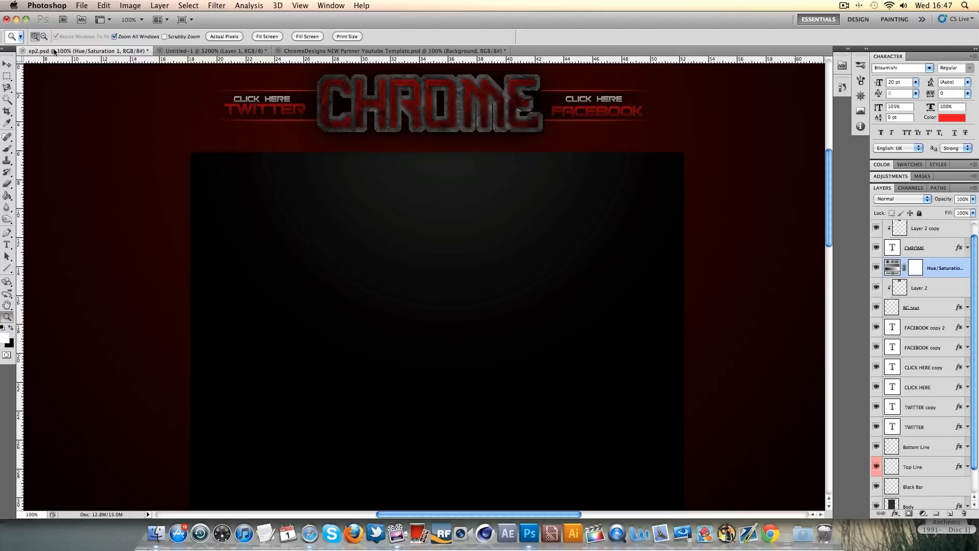
pyautogui.click(360, 51)
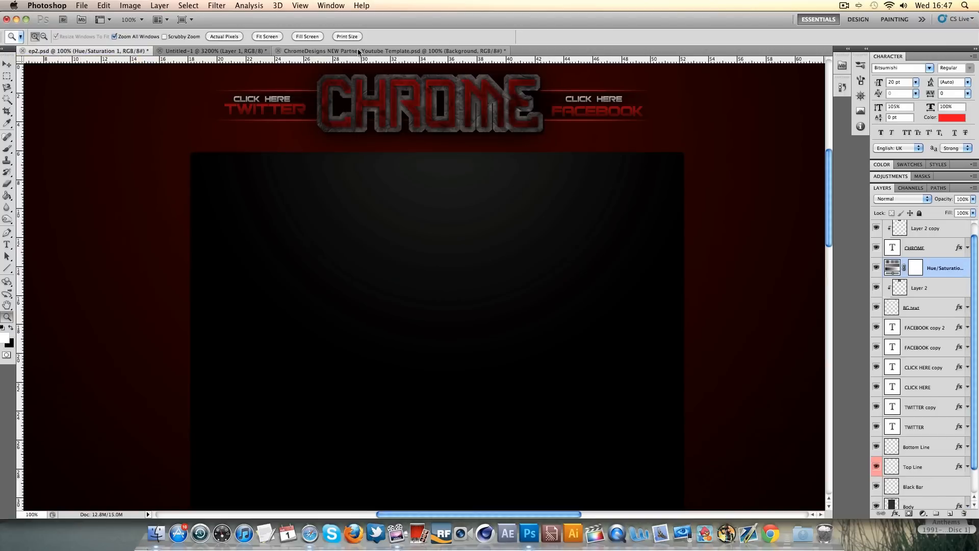